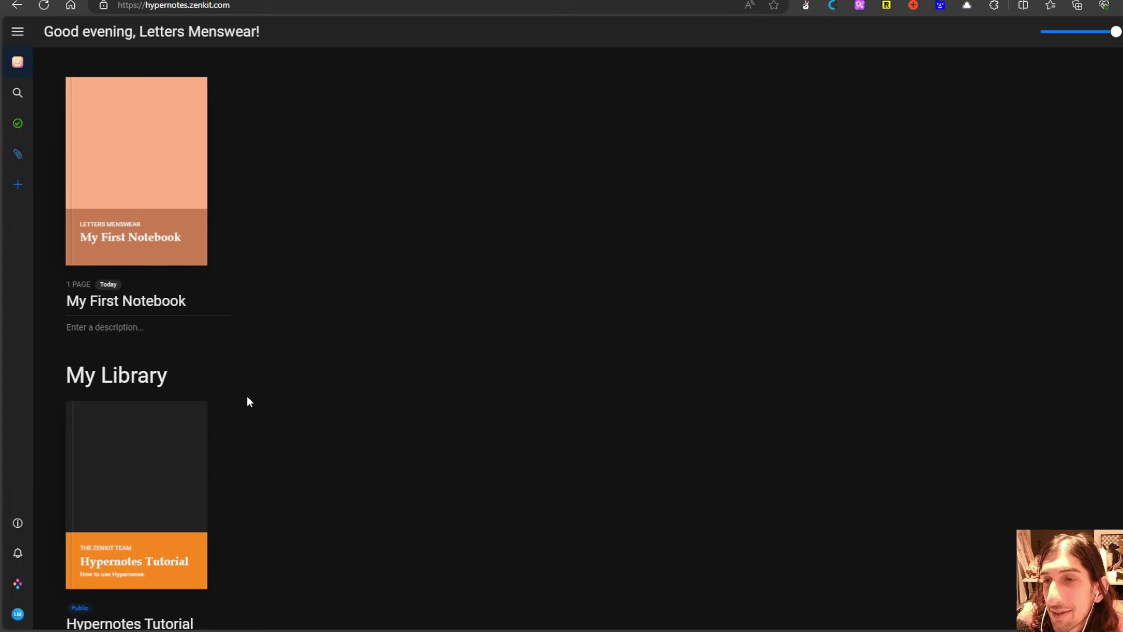
Step: Scroll through the Plan Comparison table on the Hypernotes pricing page
{"action": "scroll", "coordinate": [243, 275], "scroll_direction": "down", "scroll_amount": 2}
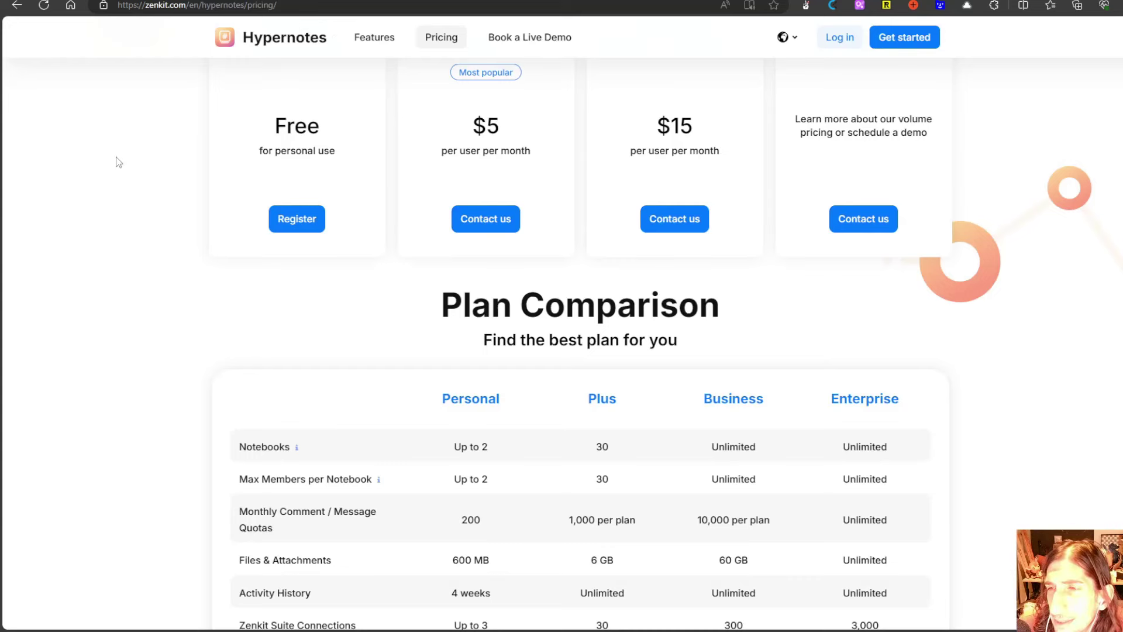
{"action": "scroll", "coordinate": [184, 146], "scroll_direction": "up", "scroll_amount": 2}
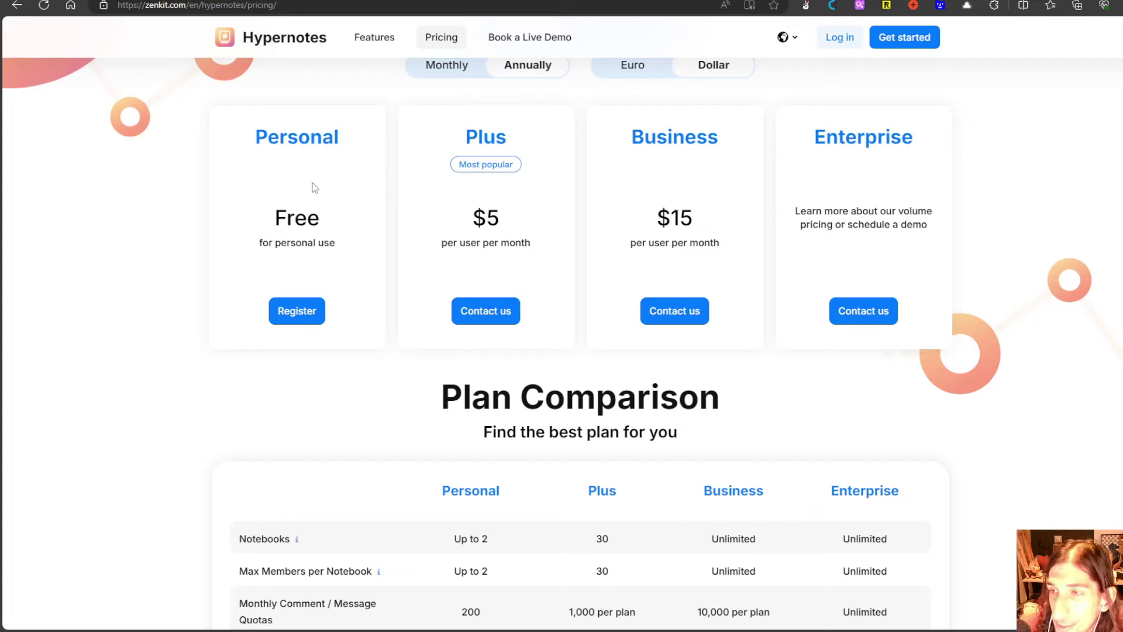
{"action": "scroll", "coordinate": [312, 184], "scroll_direction": "down", "scroll_amount": 2}
{"action": "scroll", "coordinate": [313, 176], "scroll_direction": "up", "scroll_amount": 2}
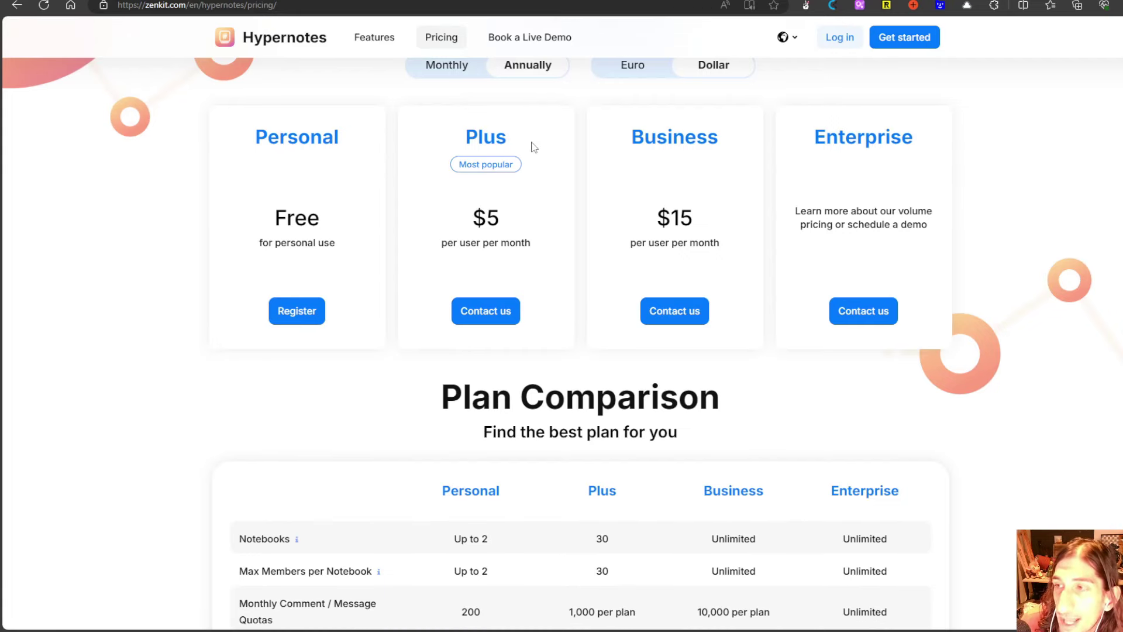
{"action": "scroll", "coordinate": [679, 174], "scroll_direction": "down", "scroll_amount": 5}
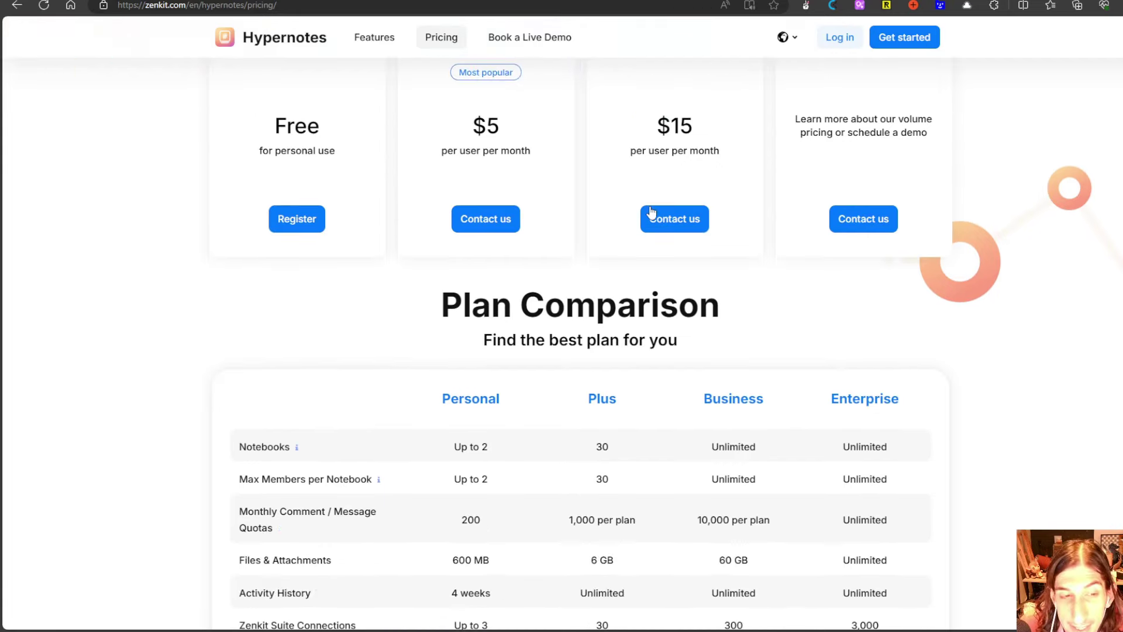
Step: Highlight the Personal plan's 'Up to 2' notebooks and 10,000 notes limits
{"action": "left_click_drag", "start_coordinate": [428, 269], "coordinate": [524, 268]}
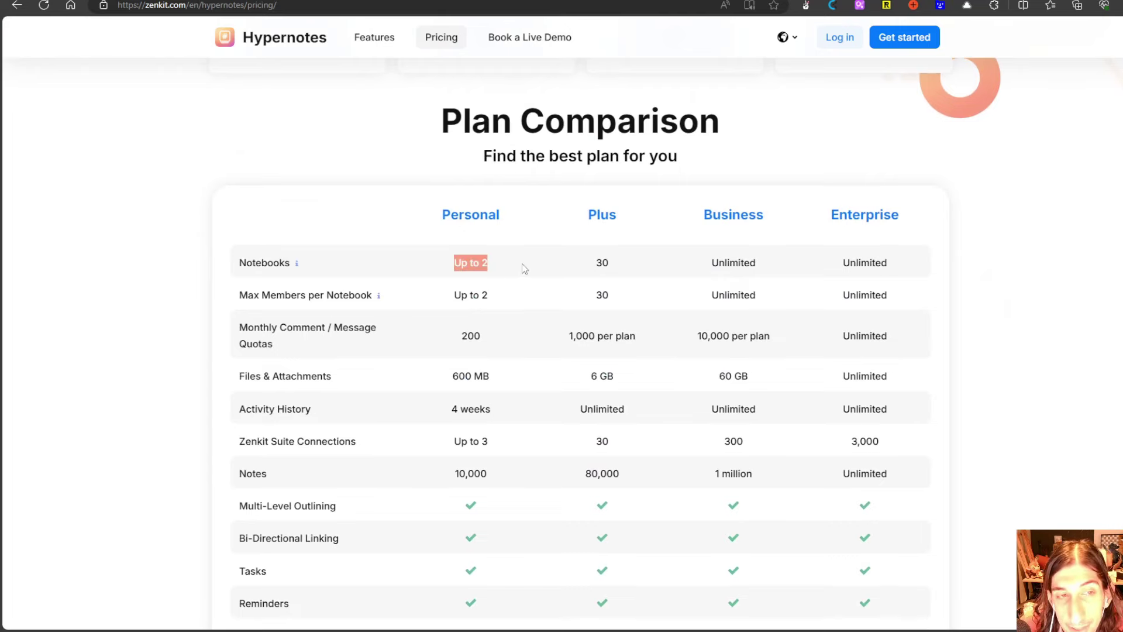
{"action": "left_click", "coordinate": [601, 265]}
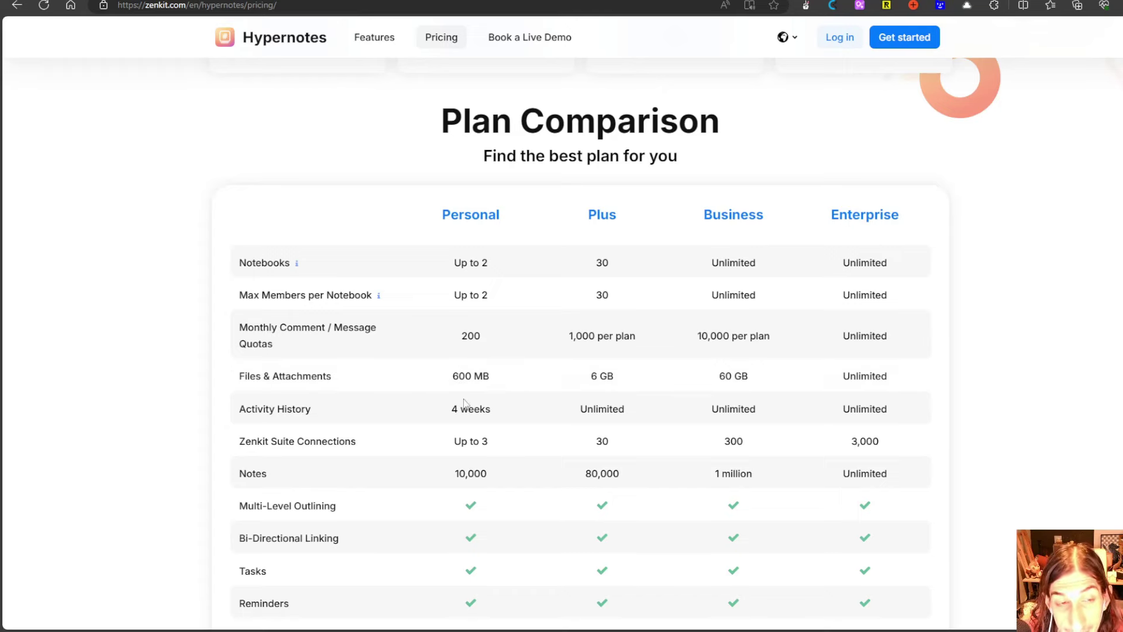
{"action": "scroll", "coordinate": [458, 425], "scroll_direction": "down", "scroll_amount": 2}
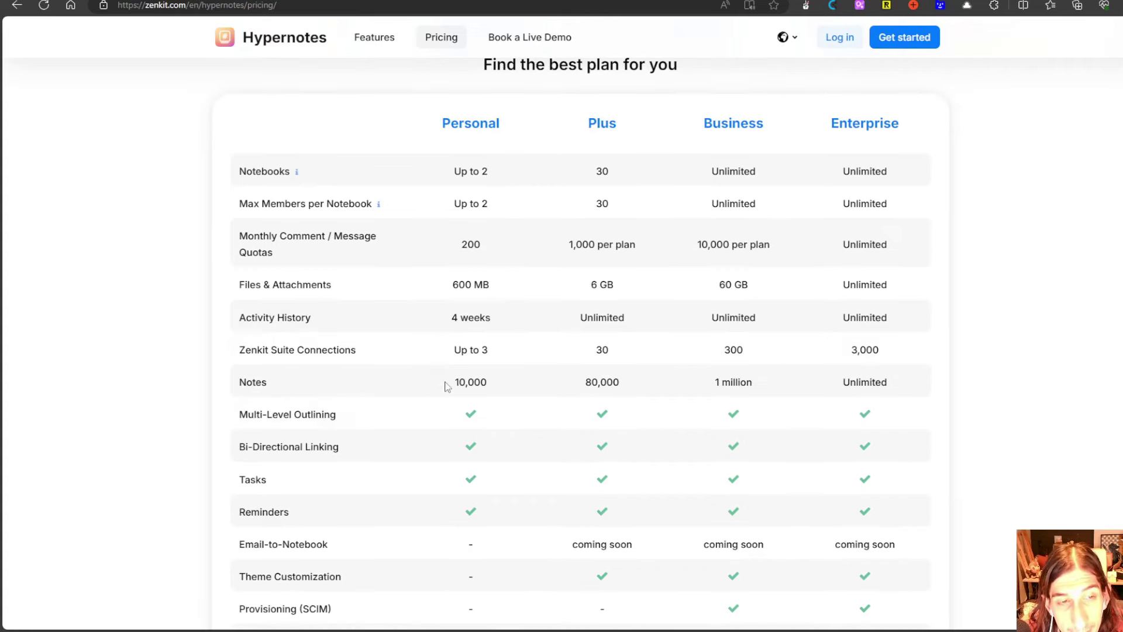
{"action": "left_click_drag", "start_coordinate": [448, 381], "coordinate": [496, 380]}
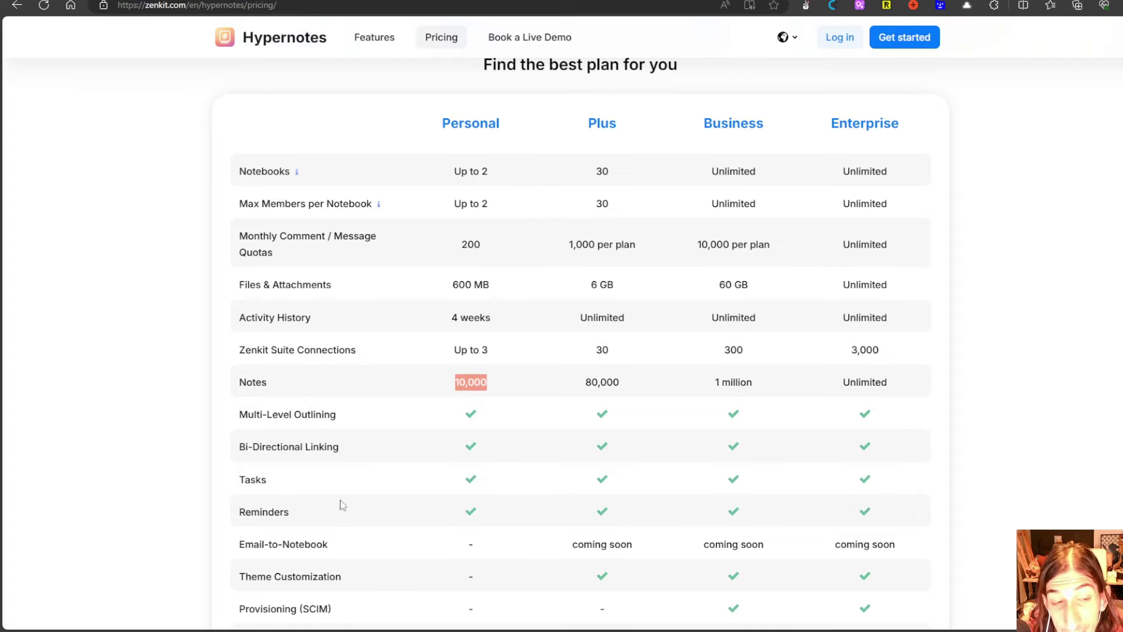
{"action": "scroll", "coordinate": [490, 462], "scroll_direction": "up", "scroll_amount": 8}
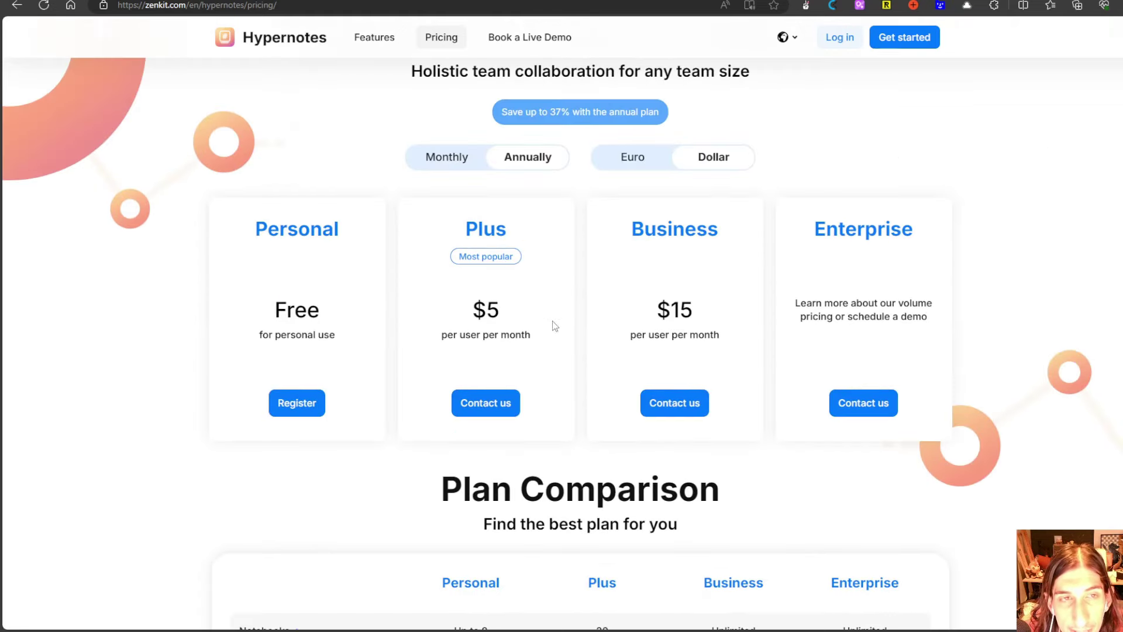
{"action": "scroll", "coordinate": [515, 311], "scroll_direction": "down", "scroll_amount": 2}
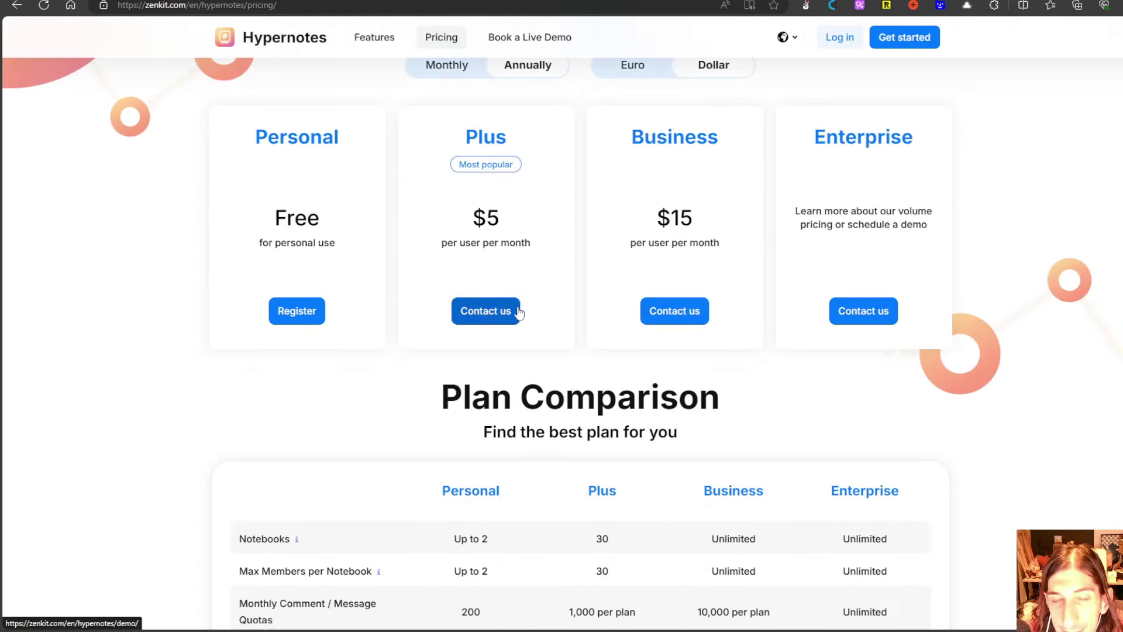
{"action": "scroll", "coordinate": [526, 299], "scroll_direction": "up", "scroll_amount": 2}
{"action": "left_click", "coordinate": [463, 163]}
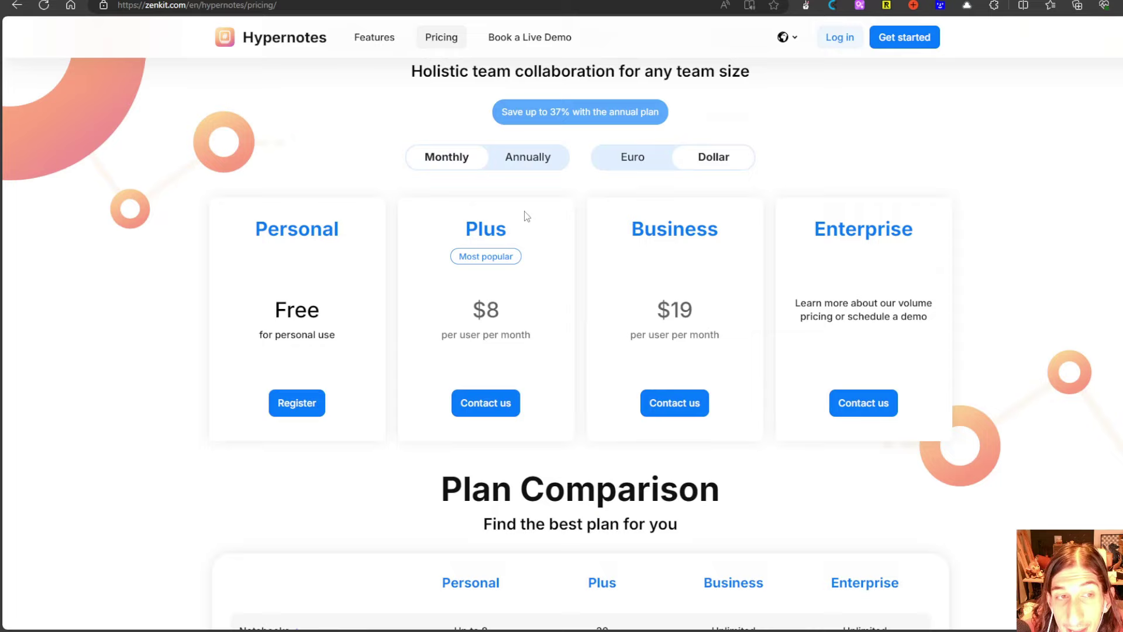
{"action": "left_click", "coordinate": [509, 156]}
{"action": "scroll", "coordinate": [577, 323], "scroll_direction": "up", "scroll_amount": 1}
{"action": "scroll", "coordinate": [576, 323], "scroll_direction": "down", "scroll_amount": 8}
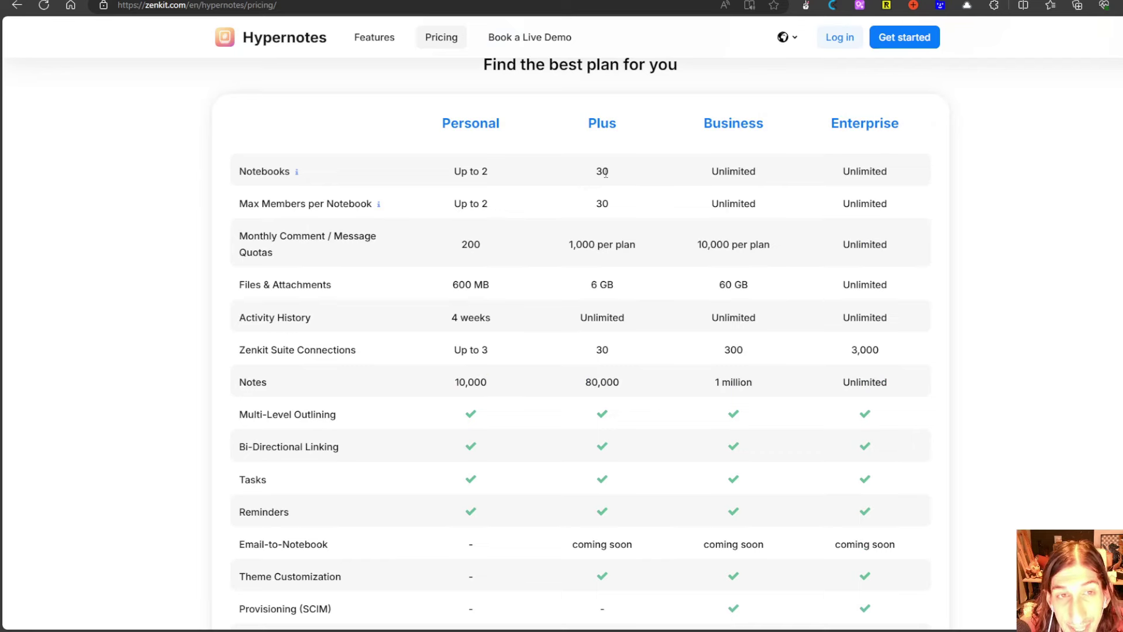
{"action": "double_click", "coordinate": [602, 171]}
{"action": "left_click", "coordinate": [557, 248]}
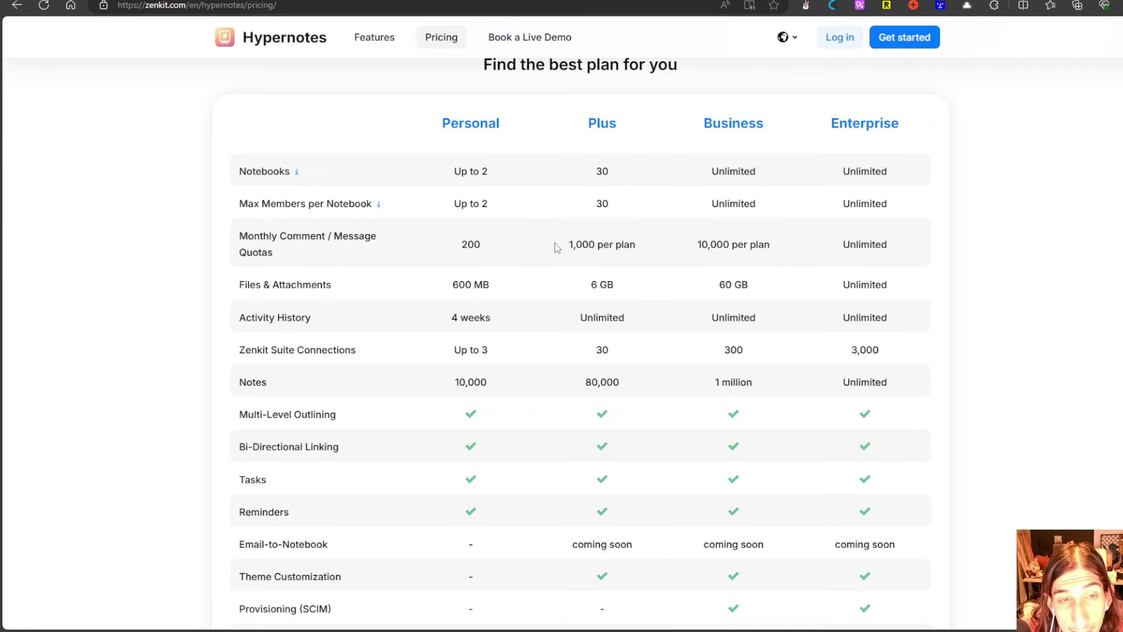
{"action": "left_click_drag", "start_coordinate": [582, 288], "coordinate": [627, 293]}
{"action": "left_click", "coordinate": [626, 292]}
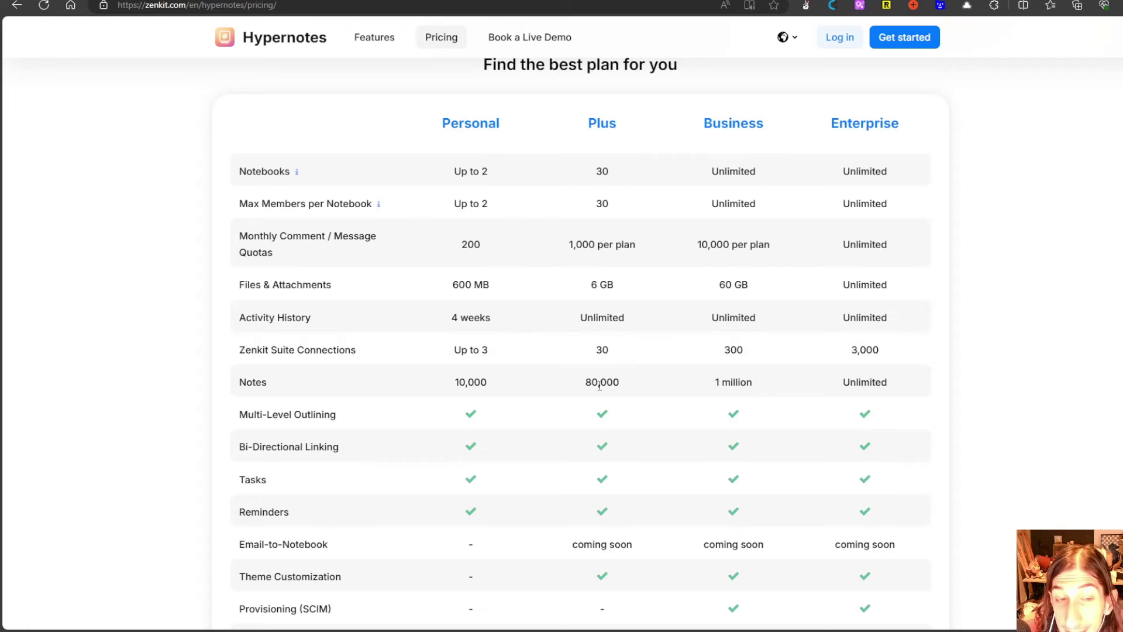
{"action": "scroll", "coordinate": [600, 383], "scroll_direction": "down", "scroll_amount": 2}
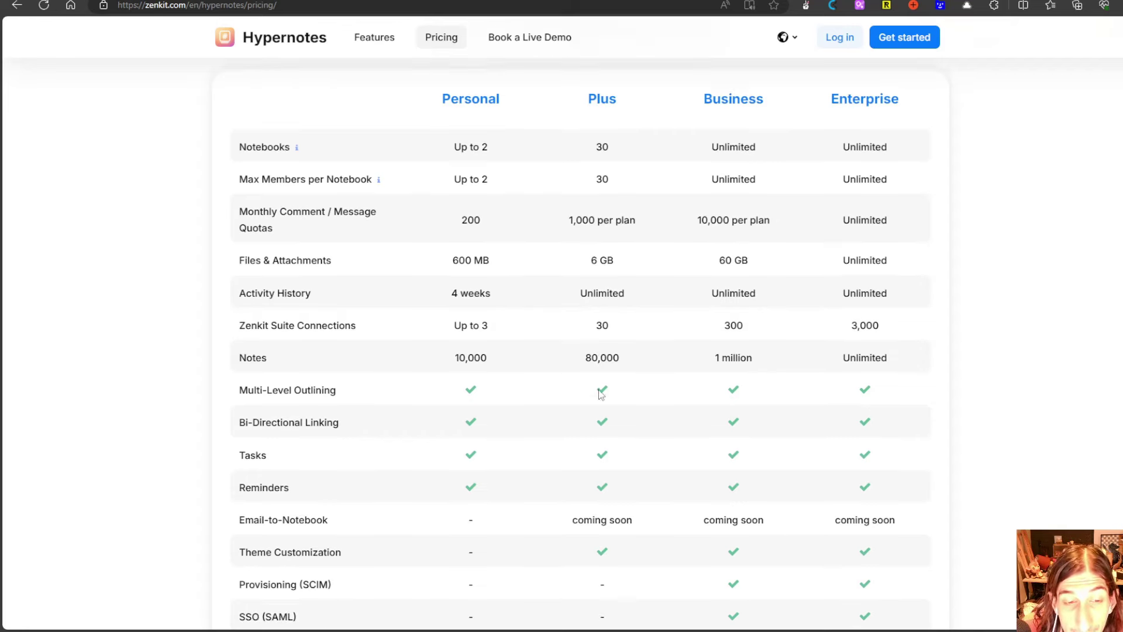
{"action": "left_click_drag", "start_coordinate": [576, 453], "coordinate": [762, 453]}
{"action": "scroll", "coordinate": [701, 430], "scroll_direction": "up", "scroll_amount": 5}
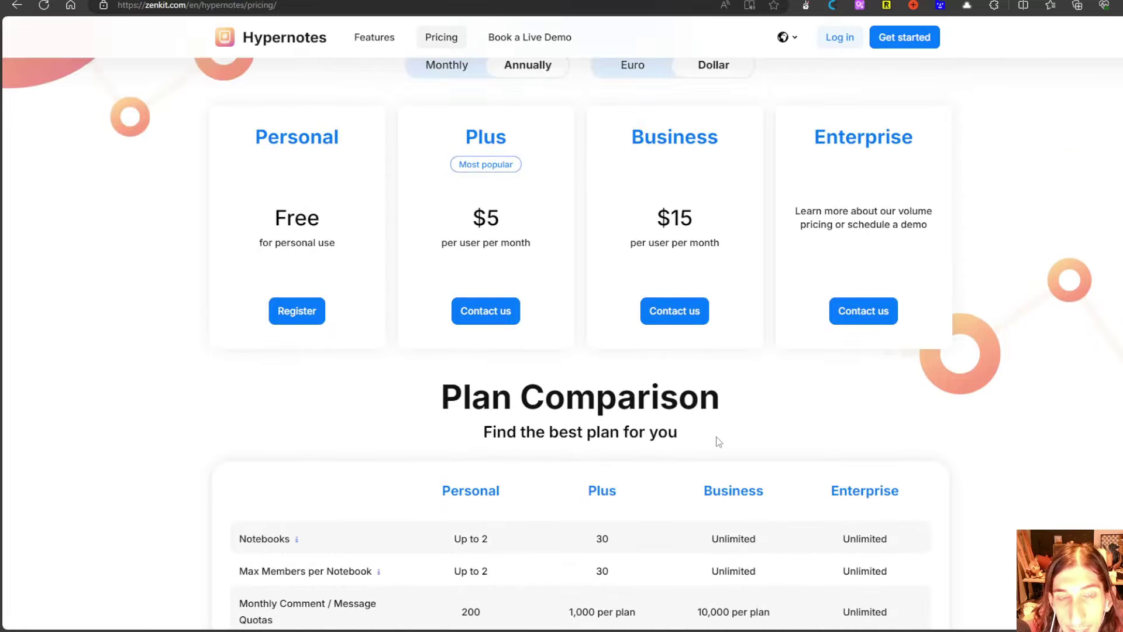
{"action": "scroll", "coordinate": [715, 442], "scroll_direction": "down", "scroll_amount": 5}
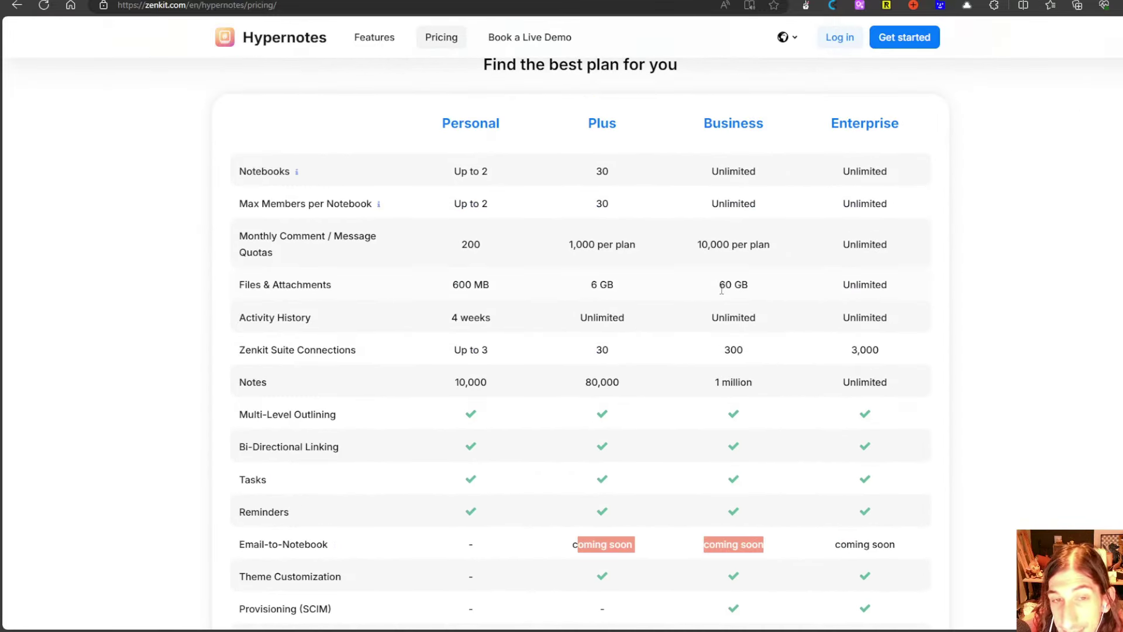
{"action": "left_click_drag", "start_coordinate": [715, 383], "coordinate": [730, 383]}
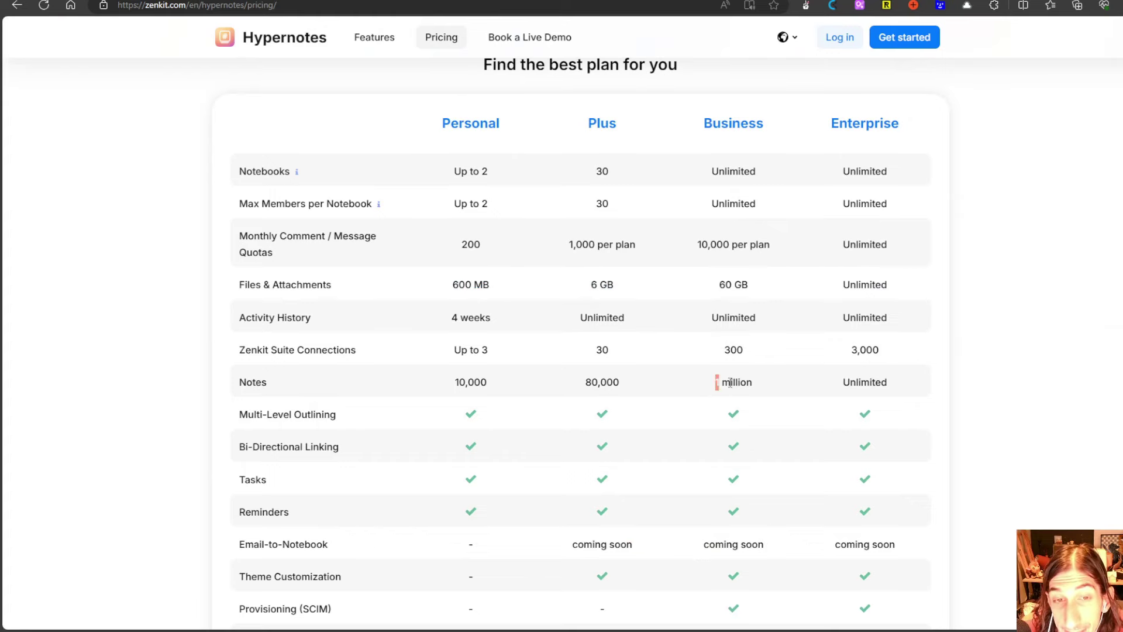
{"action": "left_click", "coordinate": [755, 384]}
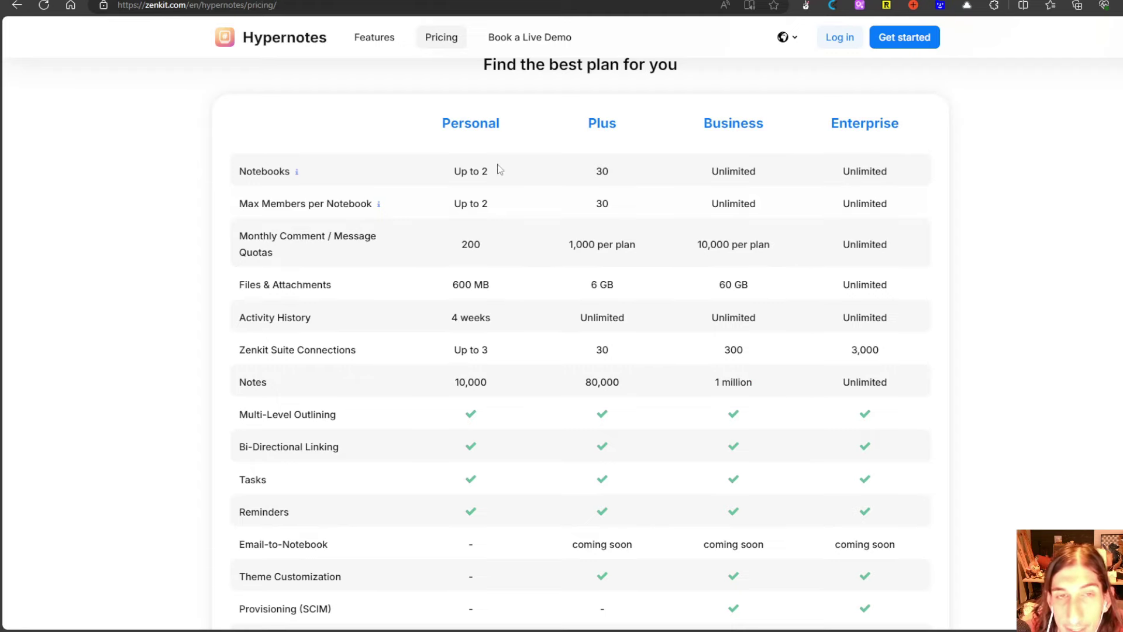
{"action": "scroll", "coordinate": [445, 181], "scroll_direction": "up", "scroll_amount": 1}
{"action": "scroll", "coordinate": [426, 286], "scroll_direction": "down", "scroll_amount": 1}
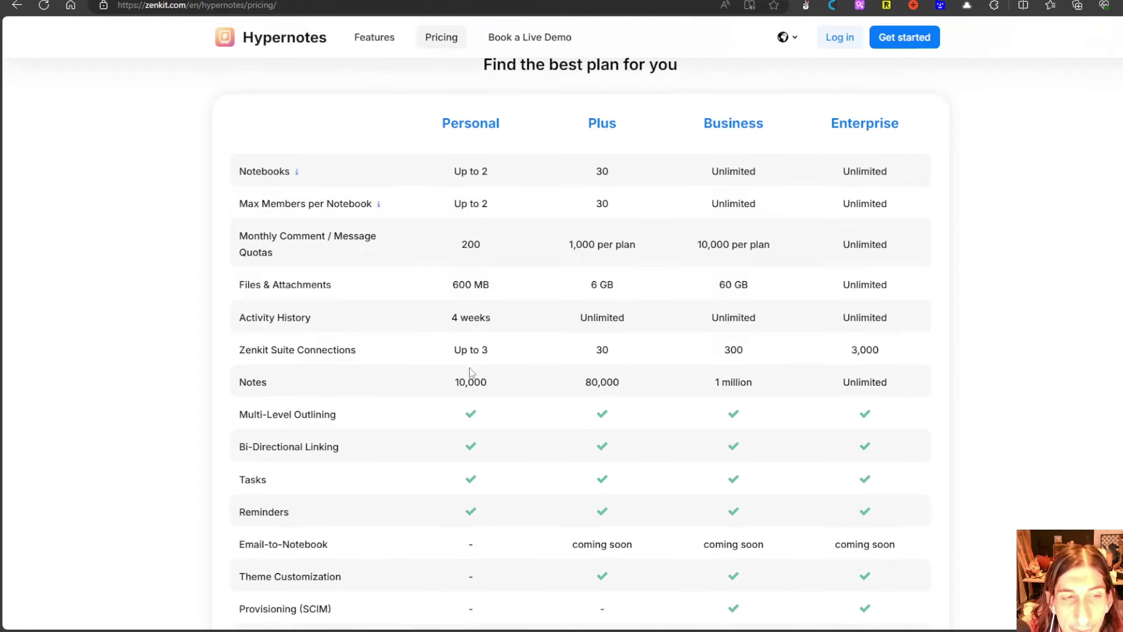
{"action": "left_click_drag", "start_coordinate": [456, 381], "coordinate": [521, 378]}
{"action": "left_click", "coordinate": [461, 364]}
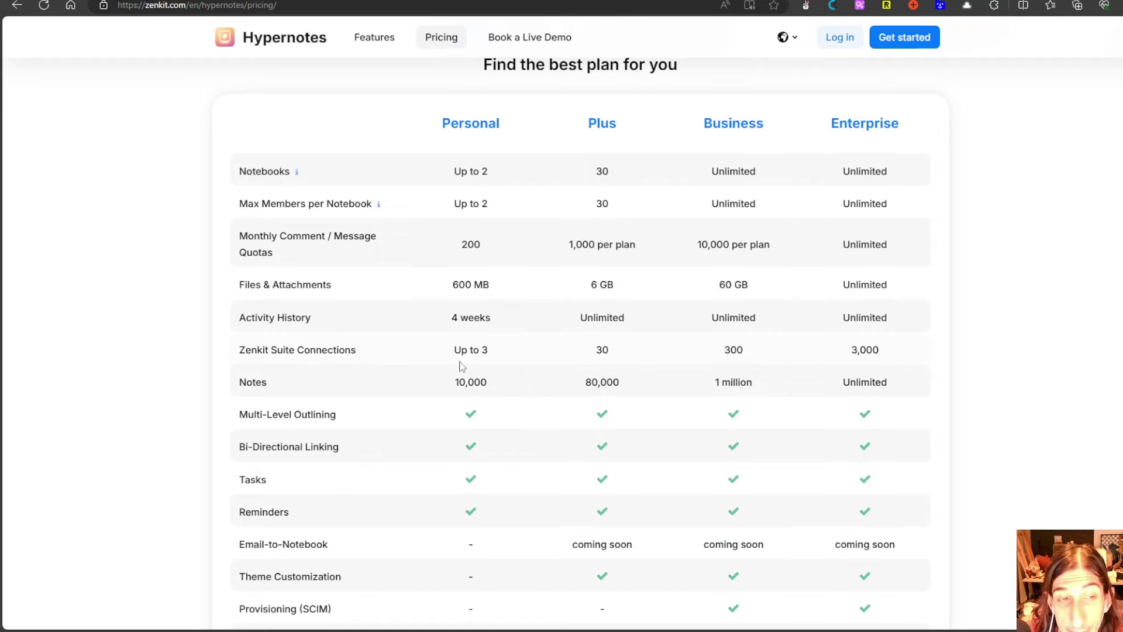
{"action": "scroll", "coordinate": [462, 356], "scroll_direction": "up", "scroll_amount": 1}
{"action": "scroll", "coordinate": [454, 356], "scroll_direction": "up", "scroll_amount": 1}
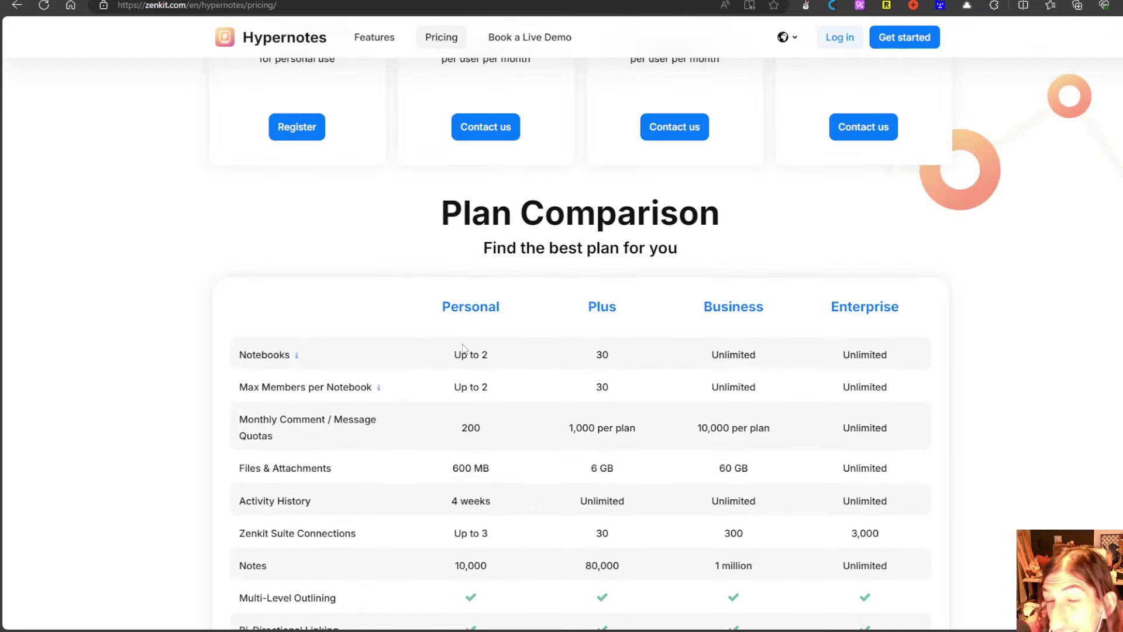
{"action": "scroll", "coordinate": [490, 331], "scroll_direction": "down", "scroll_amount": 1}
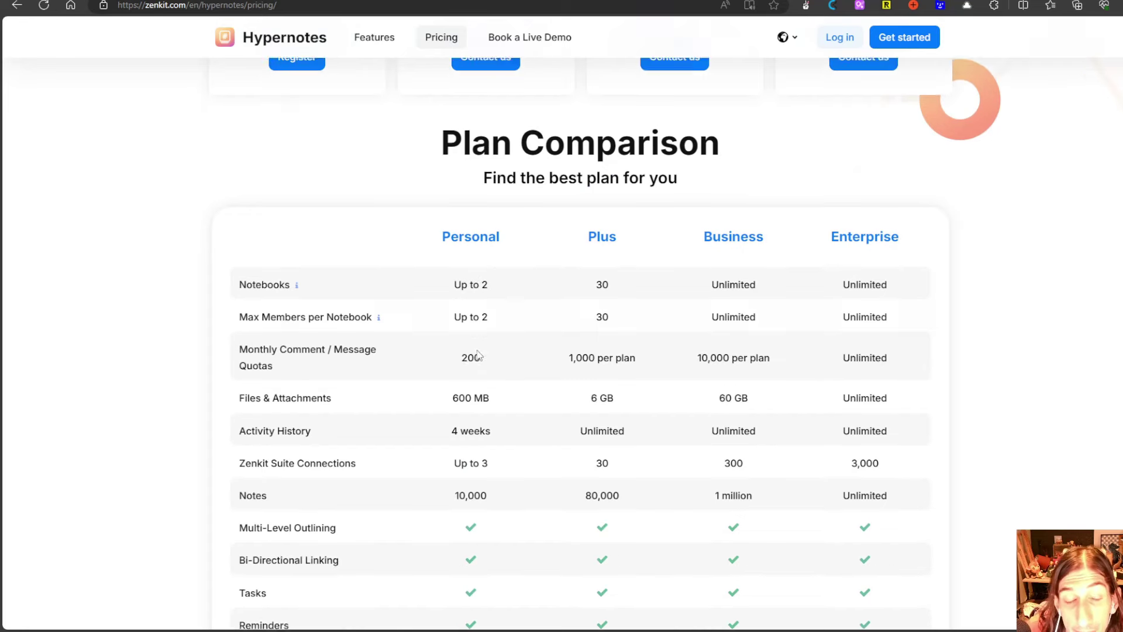
{"action": "left_click_drag", "start_coordinate": [452, 262], "coordinate": [486, 260]}
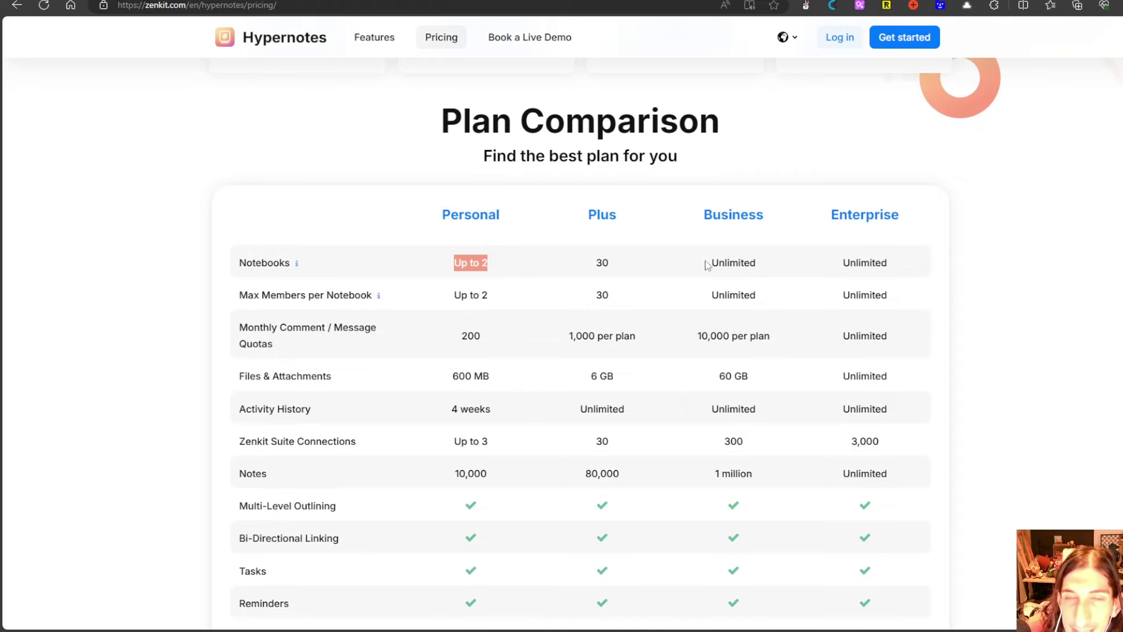
{"action": "left_click", "coordinate": [870, 180]}
{"action": "scroll", "coordinate": [858, 187], "scroll_direction": "up", "scroll_amount": 2}
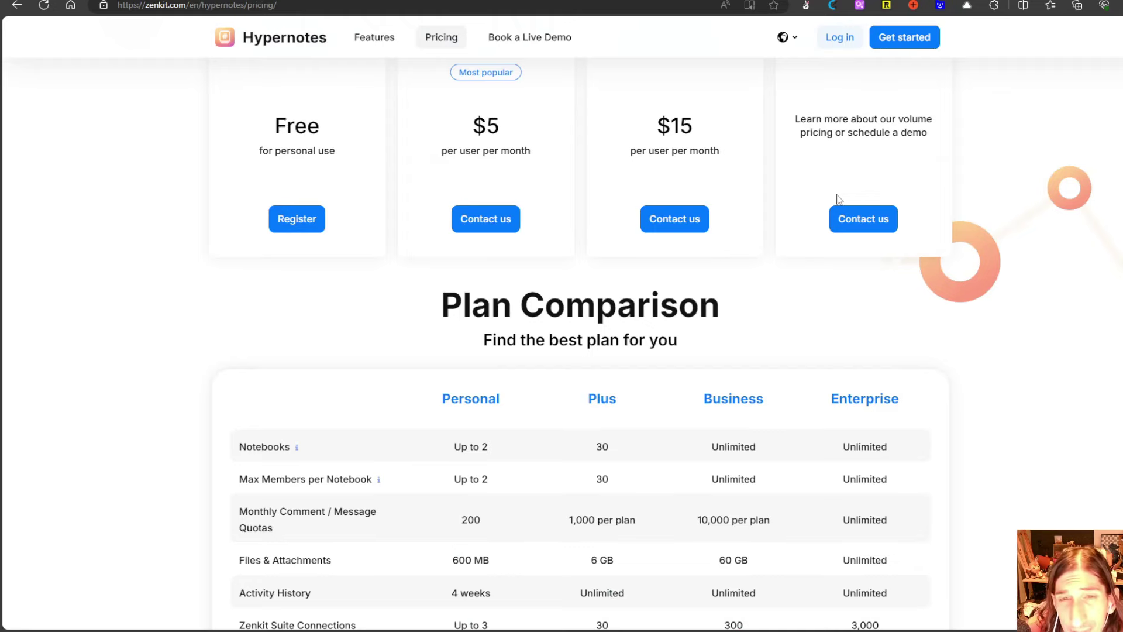
{"action": "scroll", "coordinate": [826, 186], "scroll_direction": "up", "scroll_amount": 1}
{"action": "scroll", "coordinate": [826, 186], "scroll_direction": "up", "scroll_amount": 1}
{"action": "scroll", "coordinate": [368, 379], "scroll_direction": "down", "scroll_amount": 3}
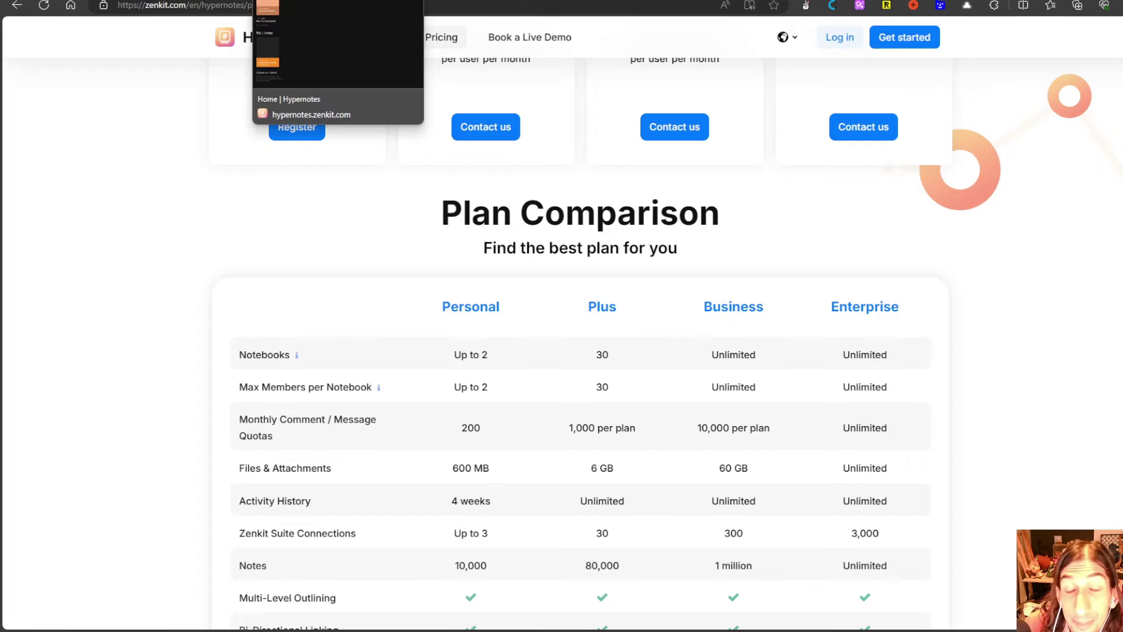
Step: Go back to the Hypernotes home page and scroll to the top to show My First Notebook
{"action": "left_click", "coordinate": [331, 3]}
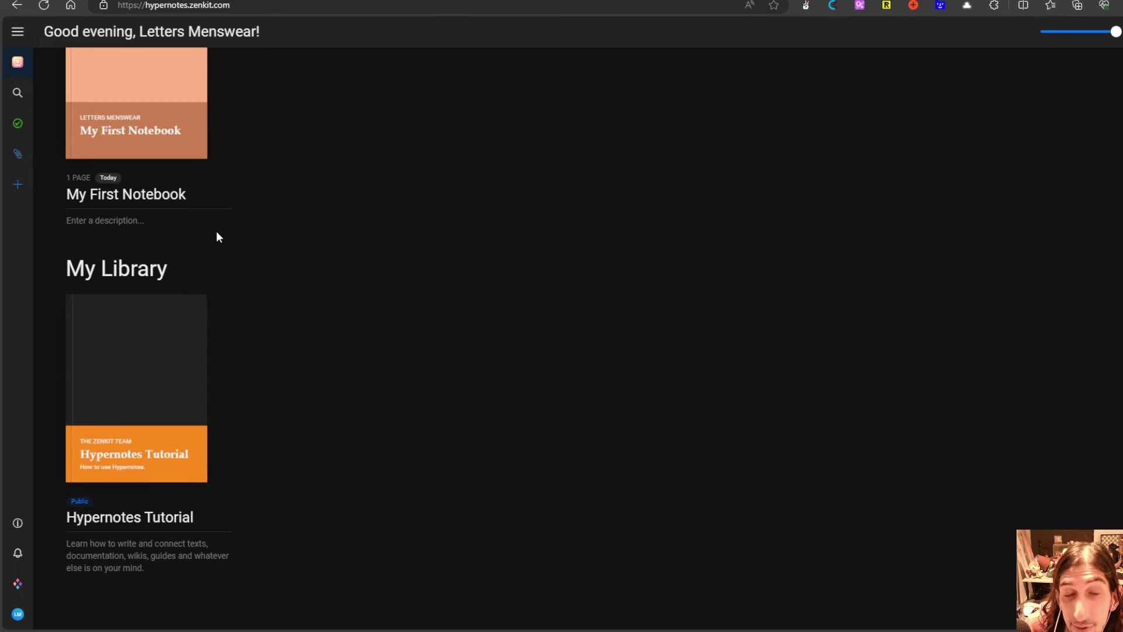
{"action": "scroll", "coordinate": [215, 230], "scroll_direction": "up", "scroll_amount": 2}
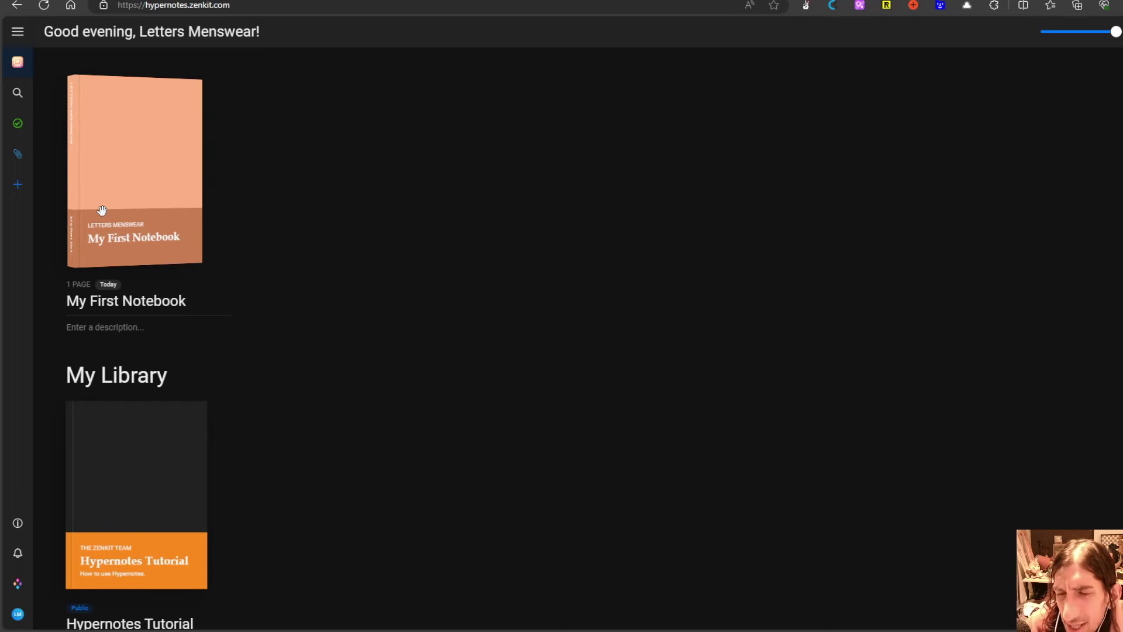
Step: Change the notebook title from 'My First Notebook' to 'Test notebook'
{"action": "right_click", "coordinate": [141, 205]}
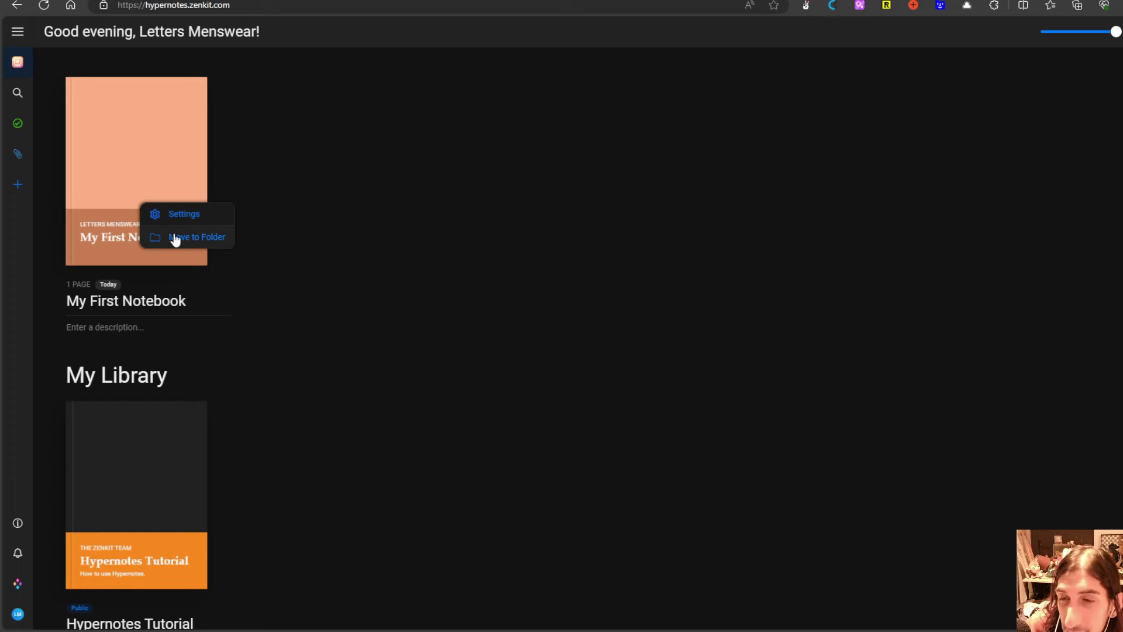
{"action": "left_click", "coordinate": [179, 240]}
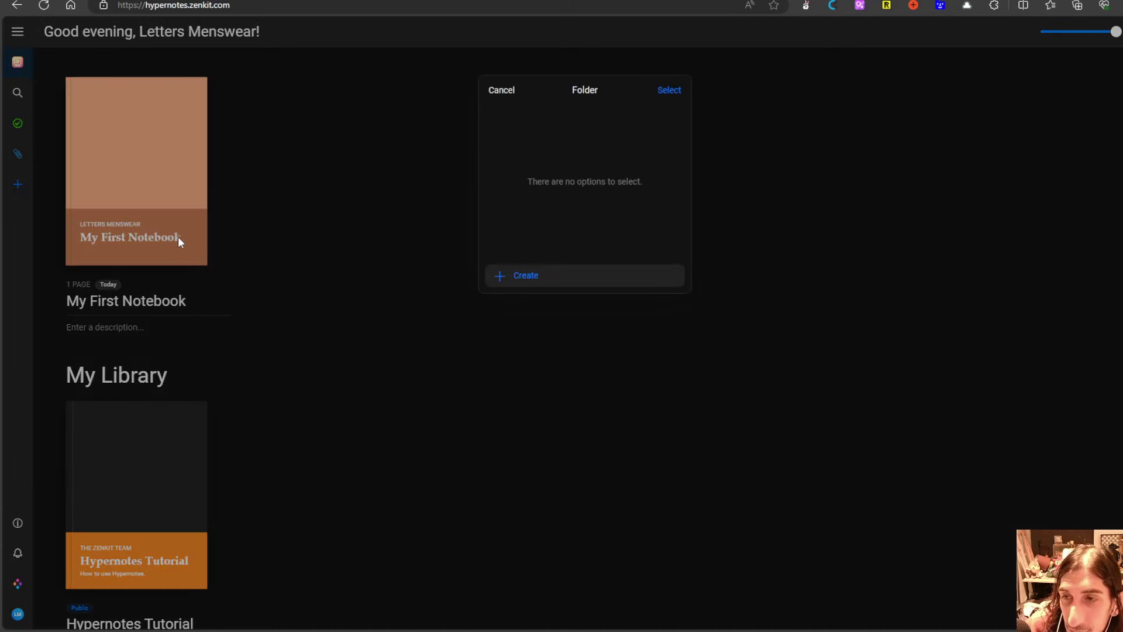
{"action": "left_click", "coordinate": [251, 242]}
{"action": "double_click", "coordinate": [149, 301]}
{"action": "triple_click", "coordinate": [149, 301]}
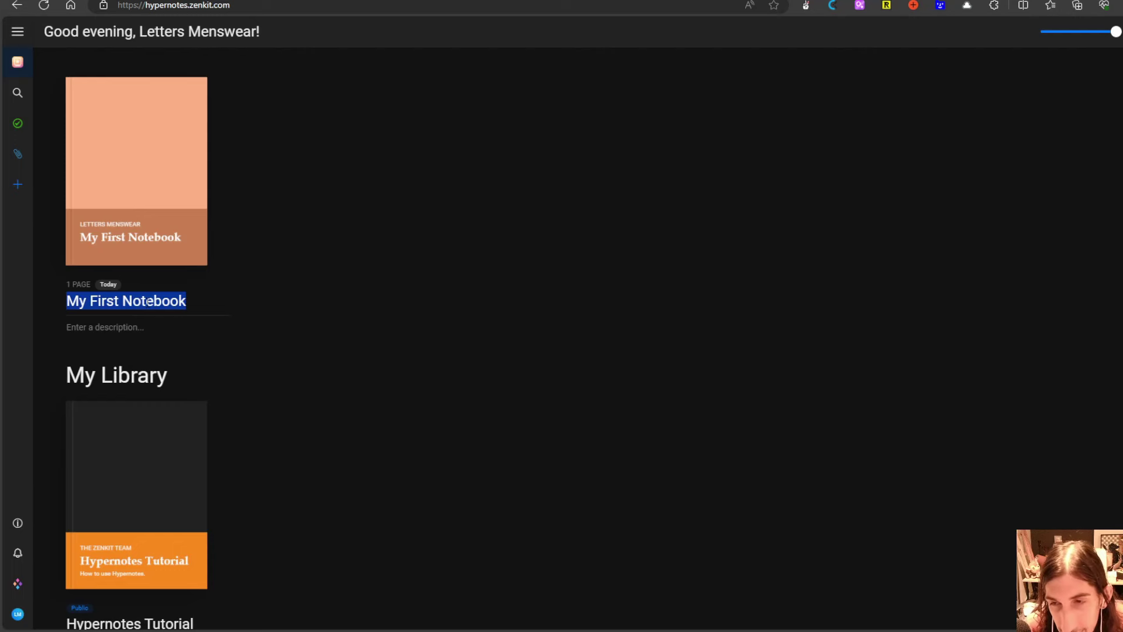
{"action": "type", "text": "Te"}
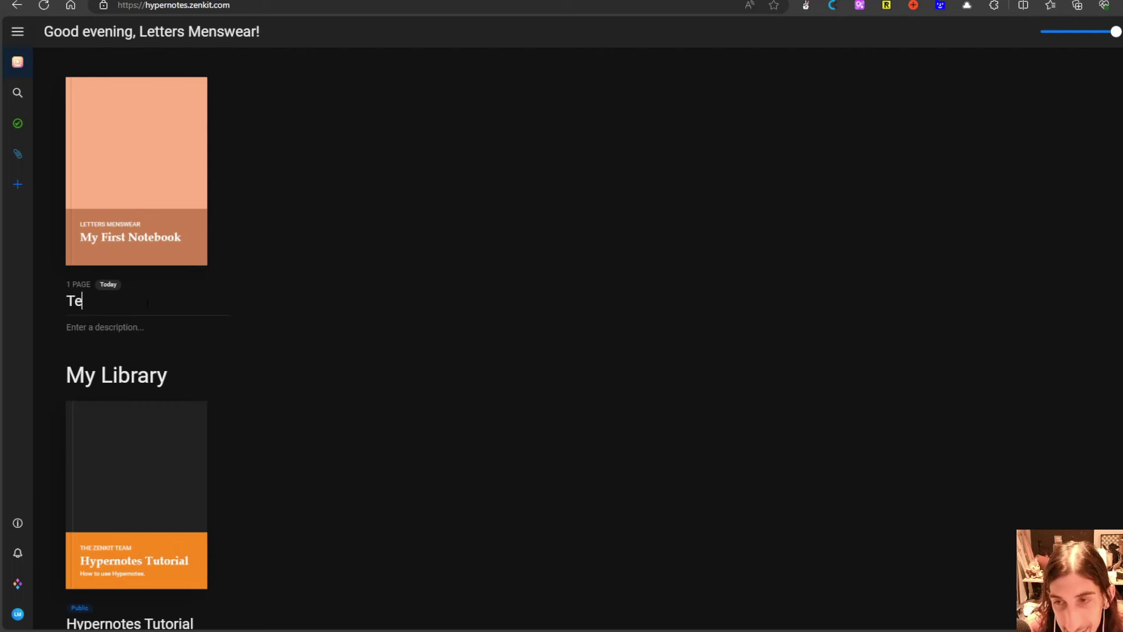
{"action": "type", "text": "st notebook"}
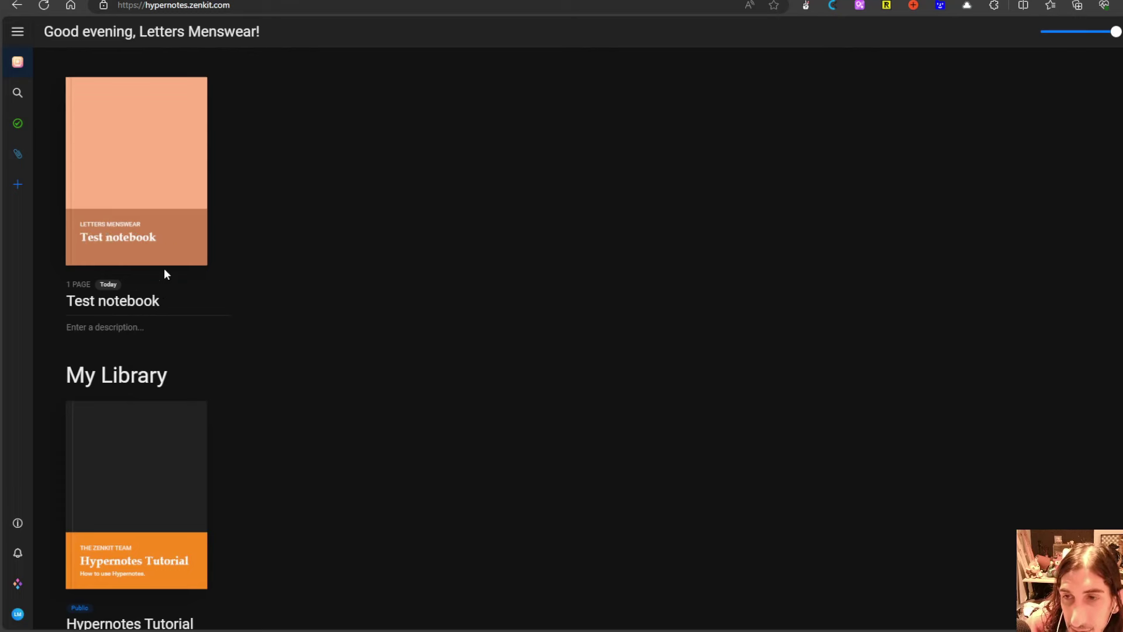
Step: Open Test notebook and rename its first page from New Page to 'Test for youtube'
{"action": "left_click", "coordinate": [157, 240]}
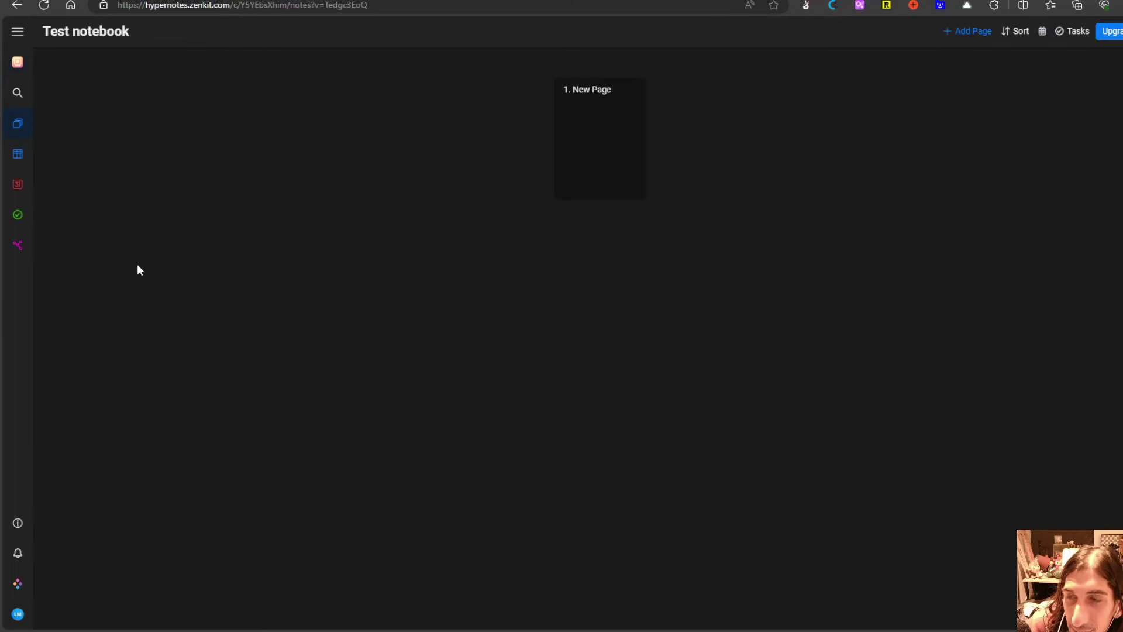
{"action": "left_click", "coordinate": [617, 122]}
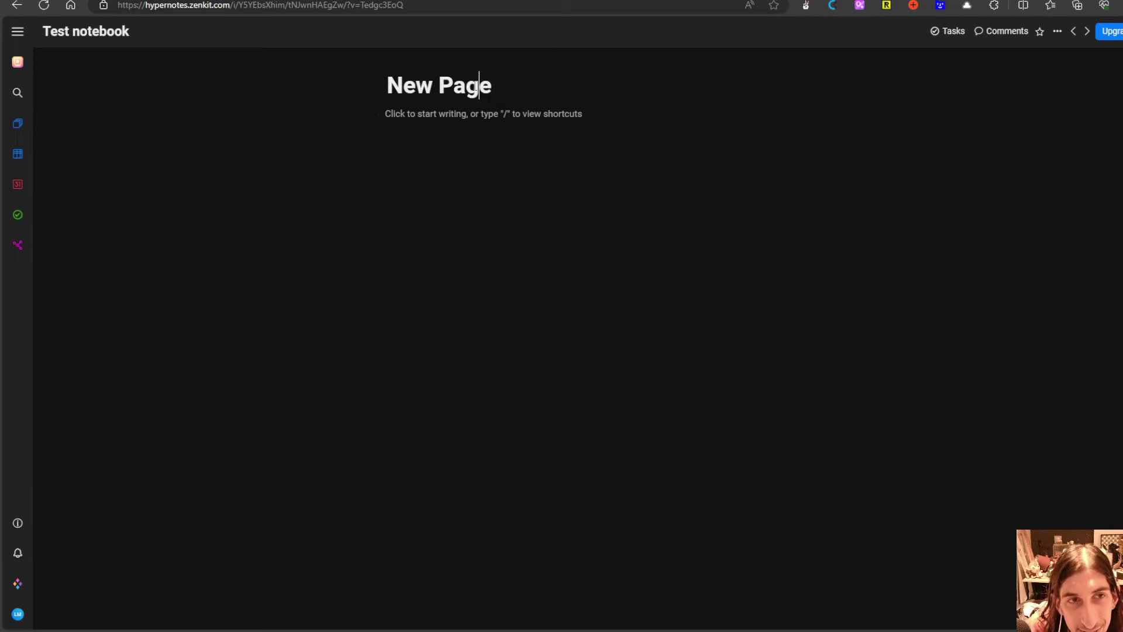
{"action": "key", "text": "ctrl+shift+Left"}
{"action": "key", "text": "ctrl+shift+Left"}
{"action": "type", "text": "Test "}
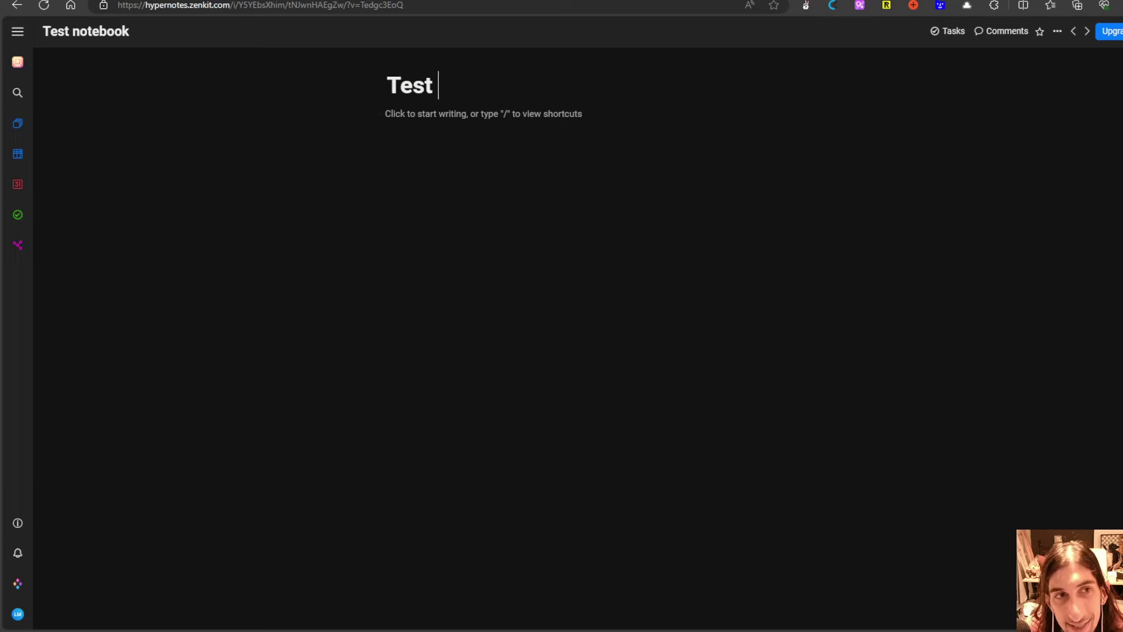
{"action": "type", "text": "for youtube"}
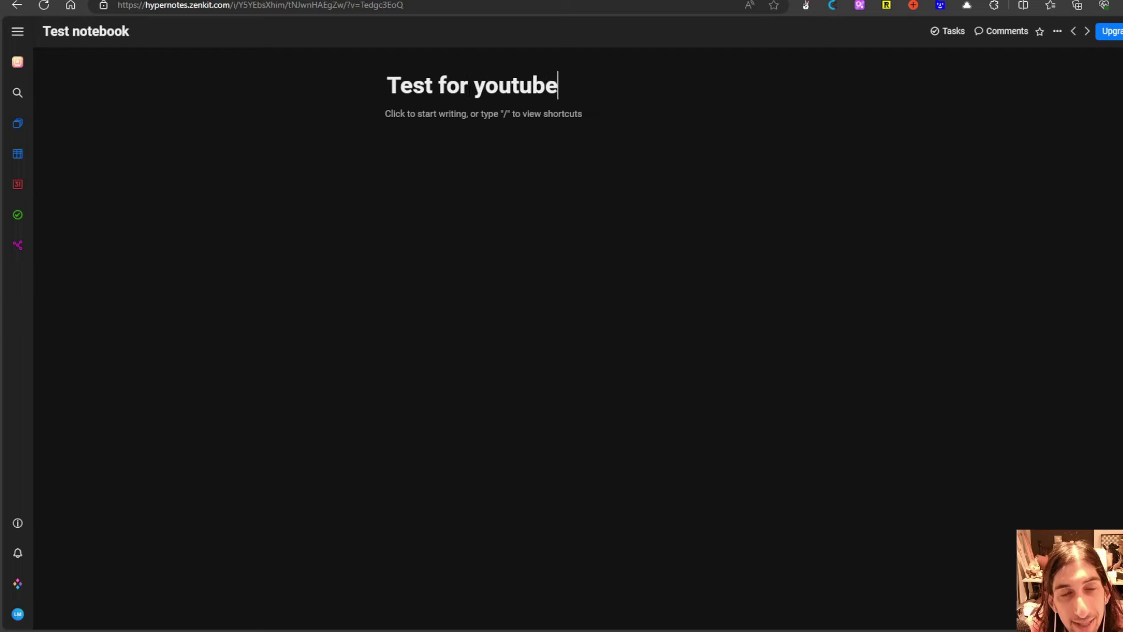
{"action": "key", "text": "Return"}
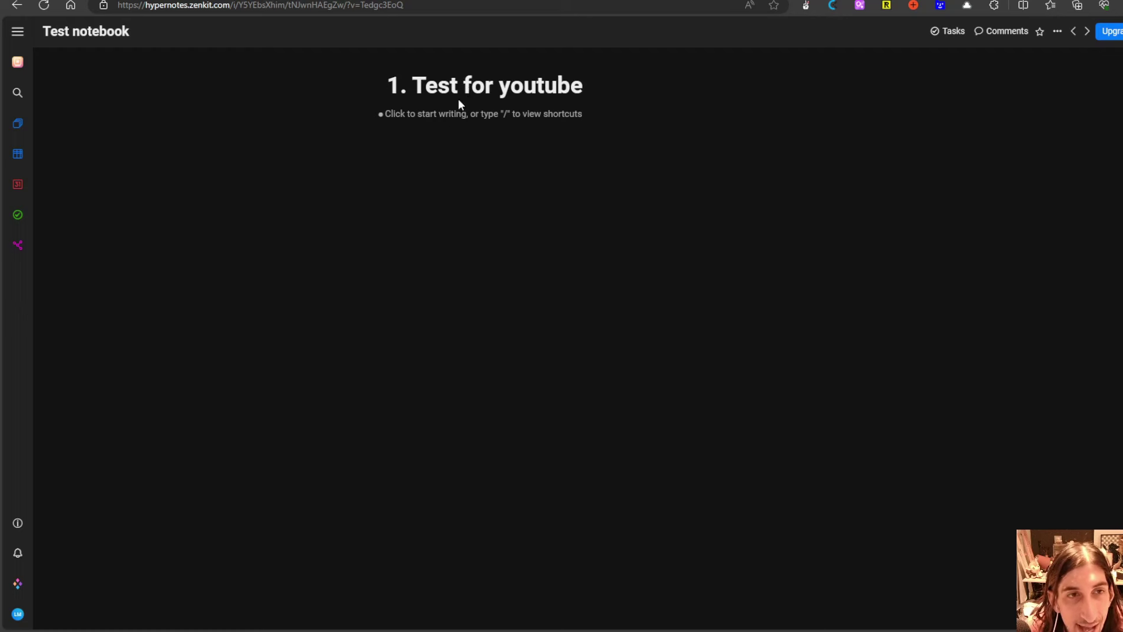
Step: Insert a task named 'test task' on the first bullet using the / Task option
{"action": "left_click", "coordinate": [457, 114]}
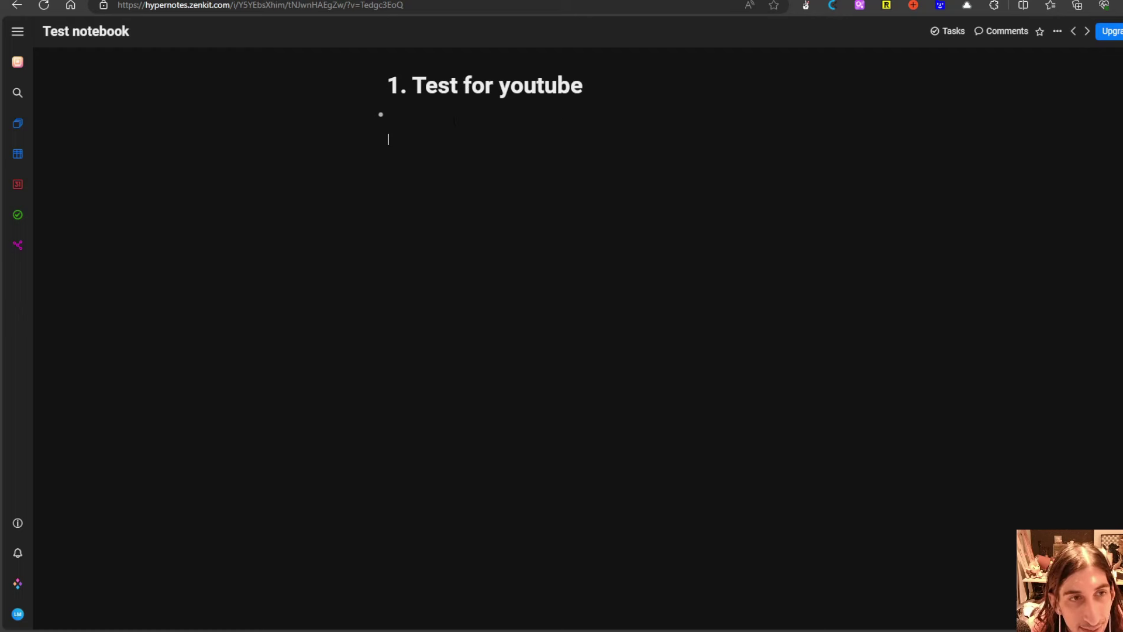
{"action": "type", "text": "/"}
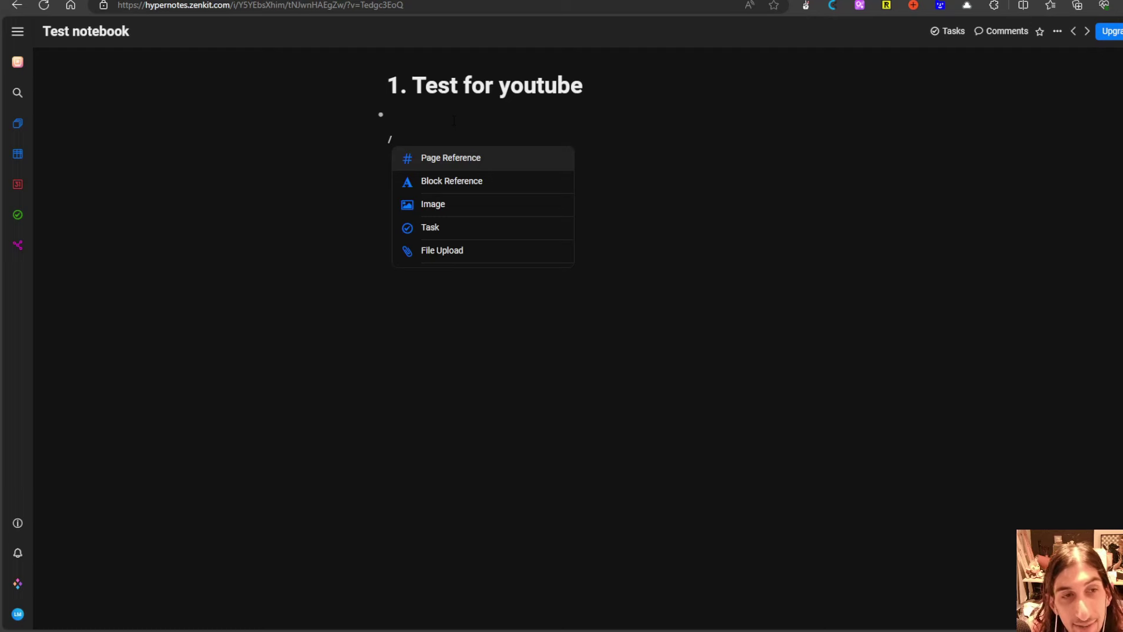
{"action": "key", "text": "Down"}
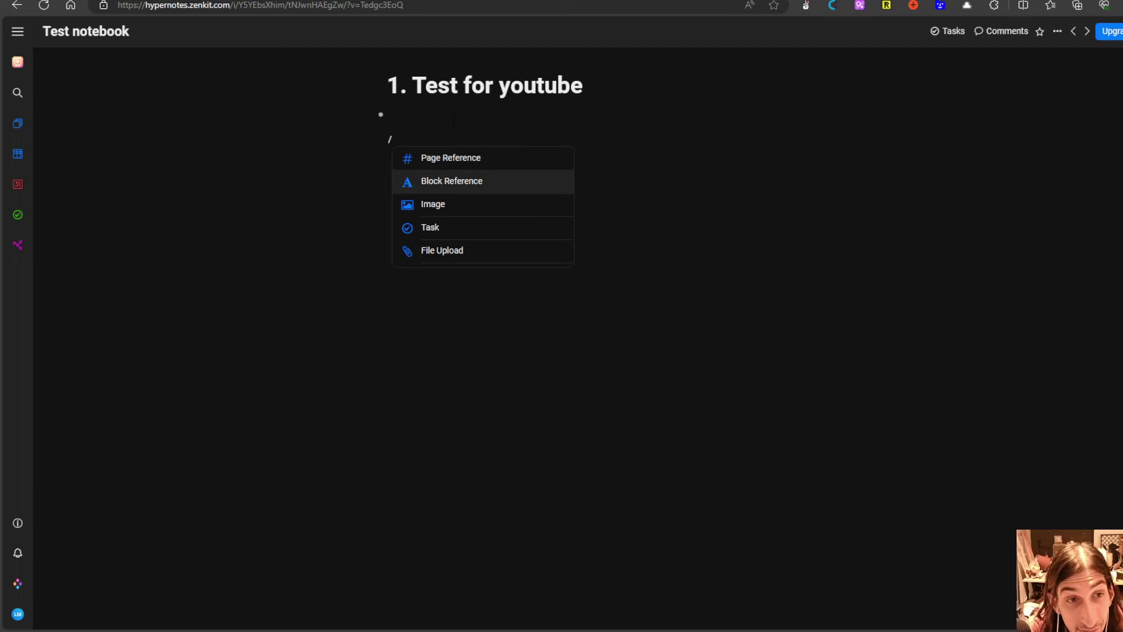
{"action": "key", "text": "Down"}
{"action": "key", "text": "Down"}
{"action": "key", "text": "Return"}
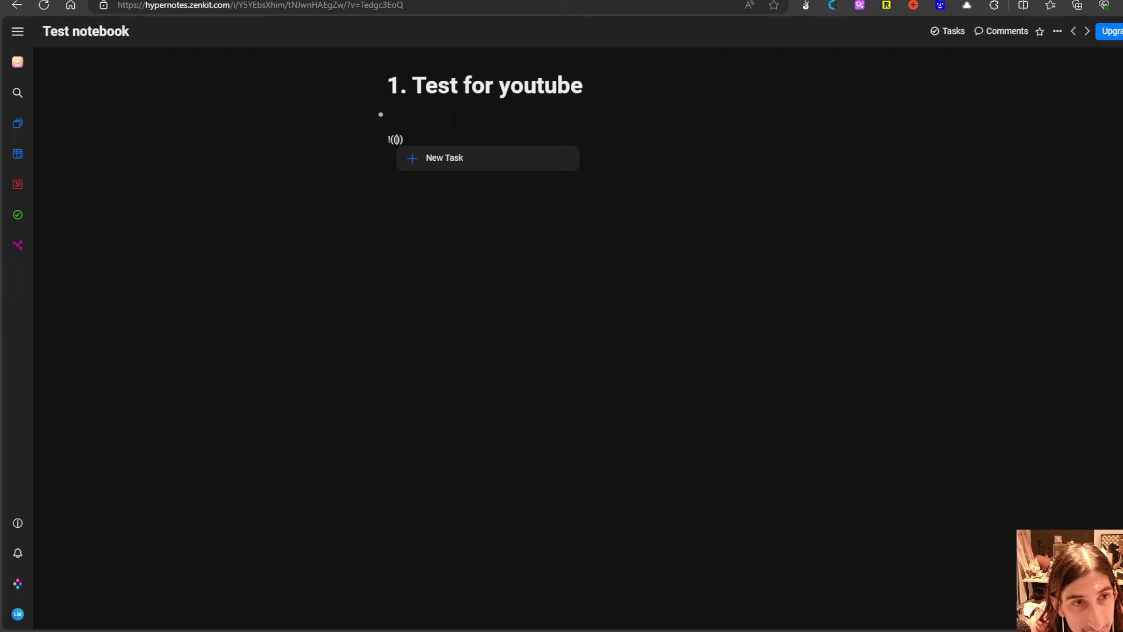
{"action": "type", "text": "jf"}
{"action": "key", "text": "BackSpace"}
{"action": "key", "text": "BackSpace"}
{"action": "type", "text": "test tas"}
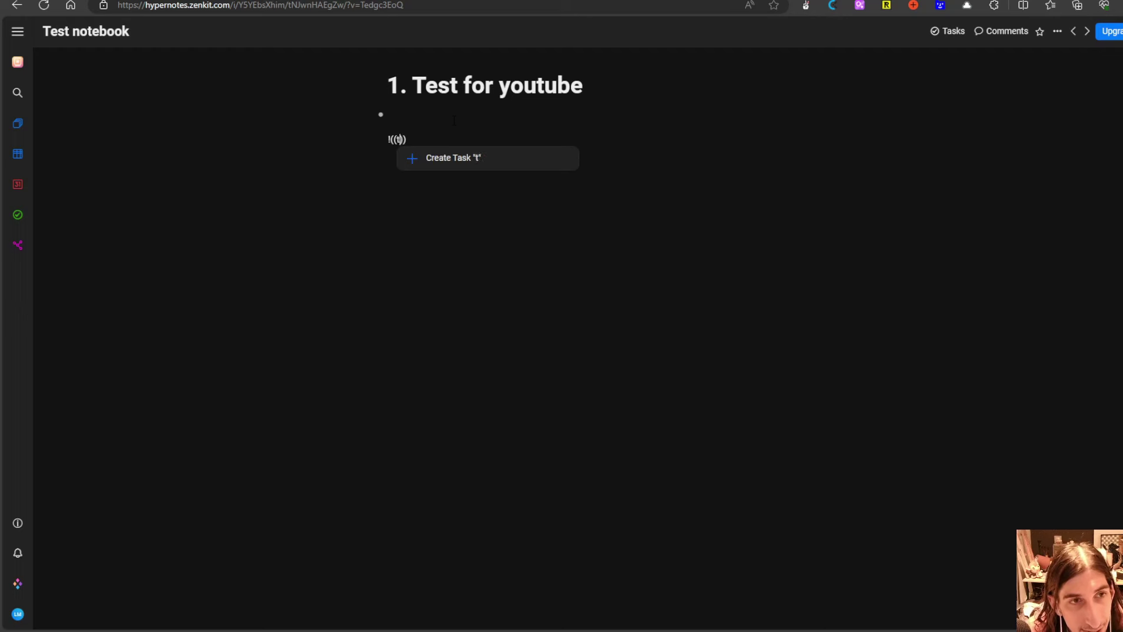
{"action": "type", "text": "k"}
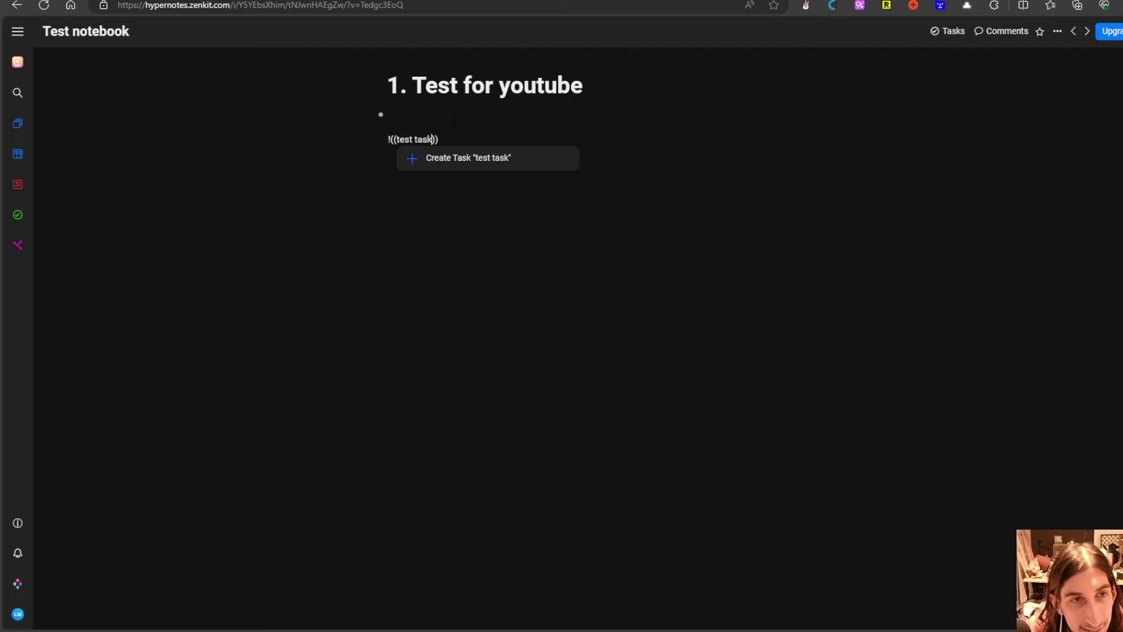
{"action": "left_click", "coordinate": [485, 170]}
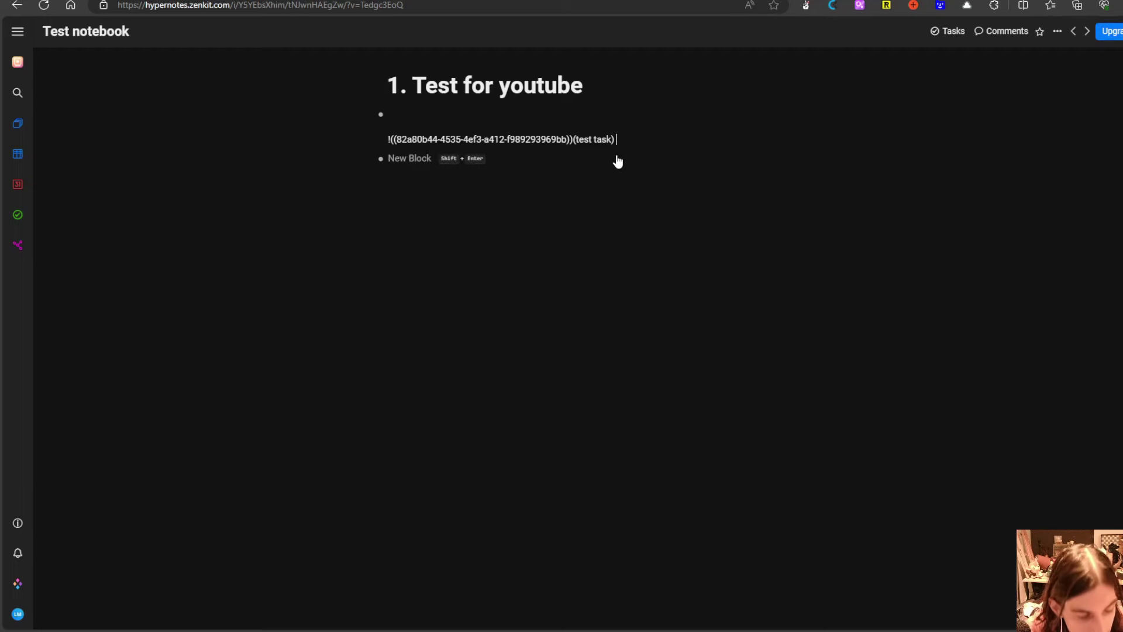
{"action": "key", "text": "Return"}
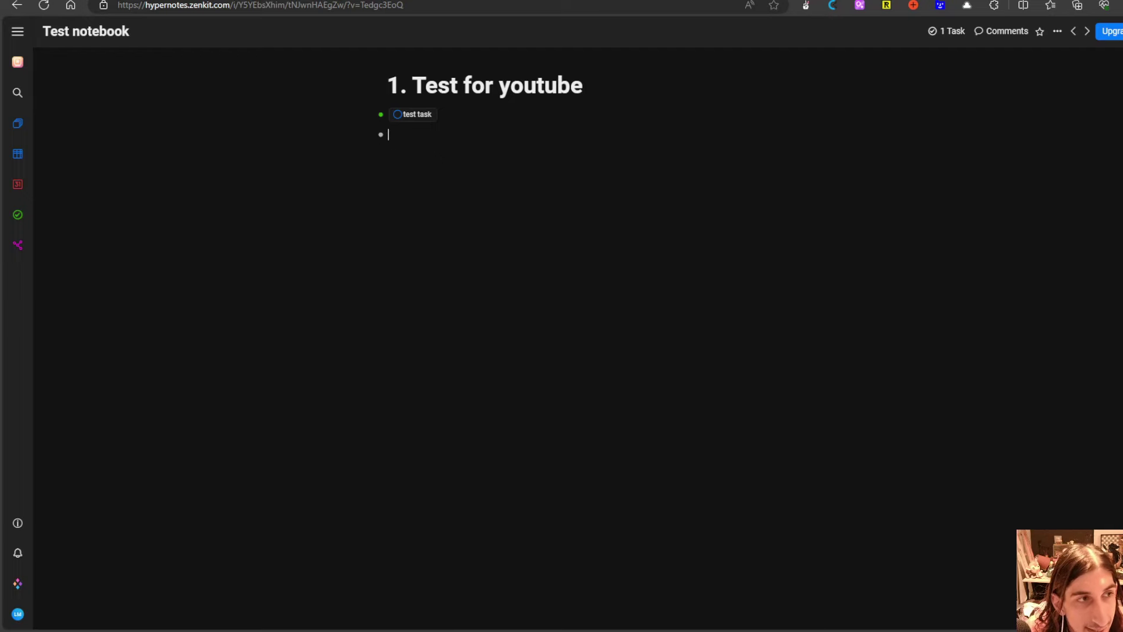
Step: Look at the Tasks and Daily notes views, then show the notebook's pages as a table
{"action": "left_click", "coordinate": [14, 215]}
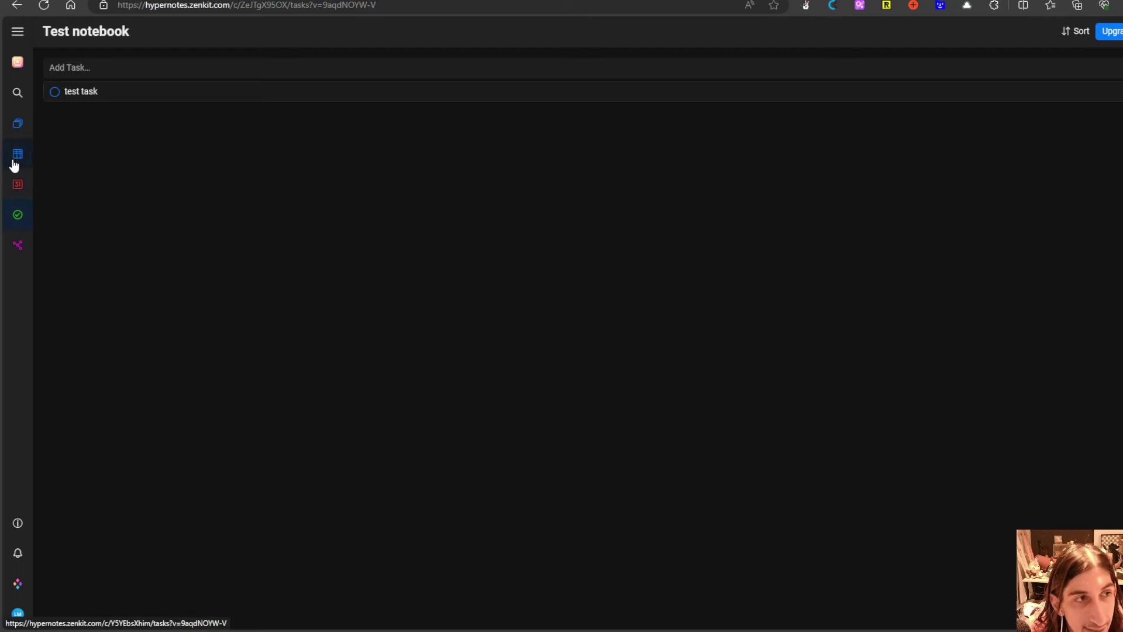
{"action": "left_click", "coordinate": [16, 185]}
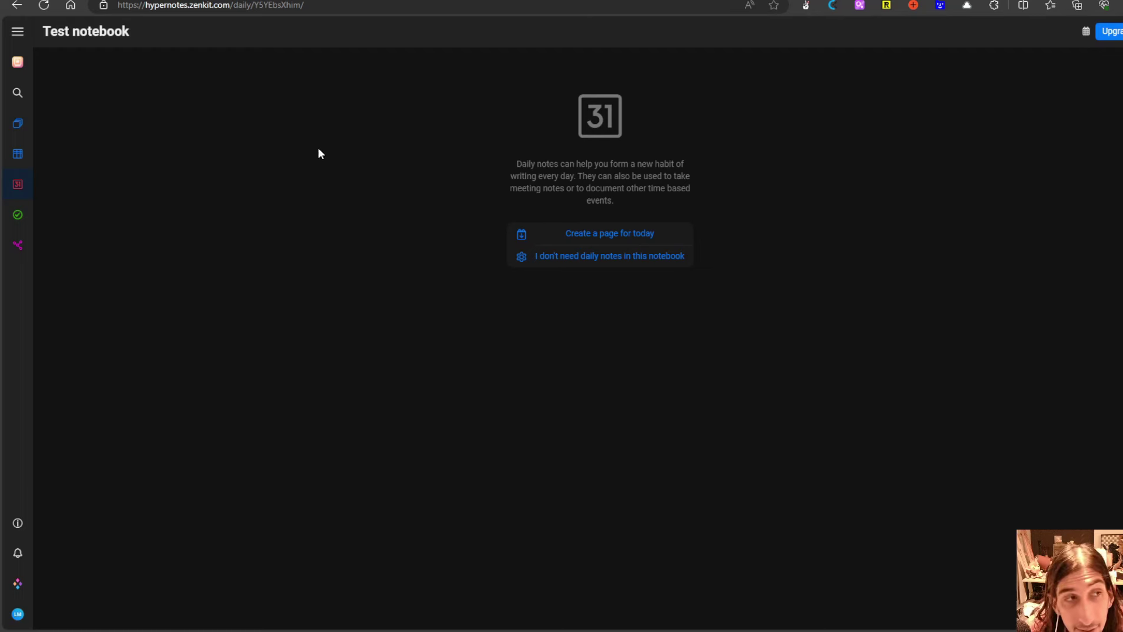
{"action": "left_click", "coordinate": [23, 155]}
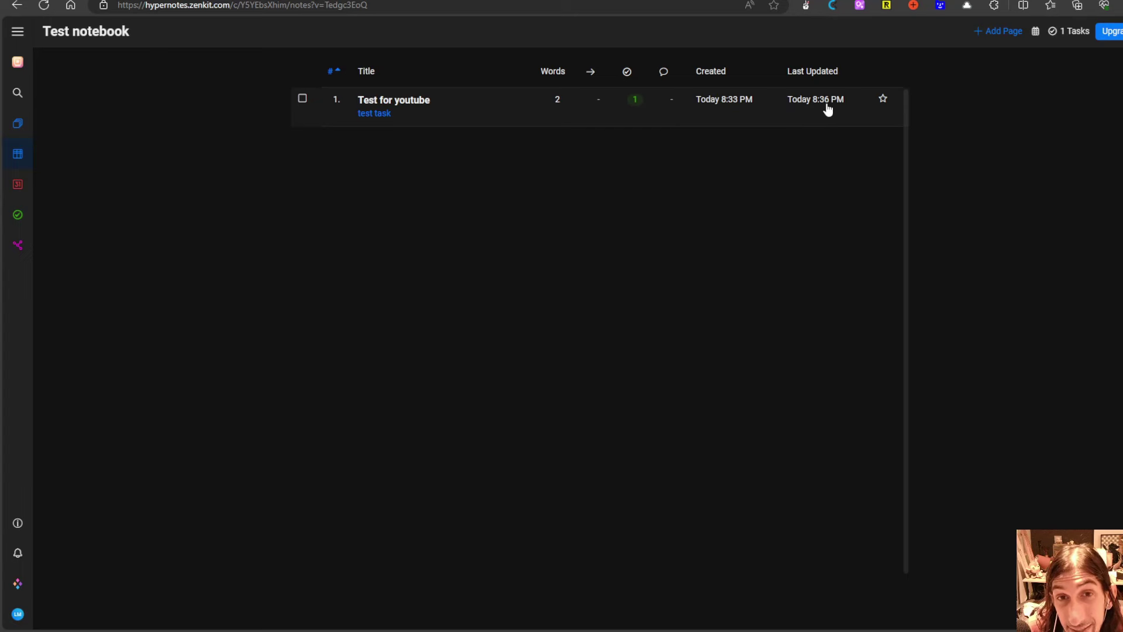
Step: Switch to card view, inspect the page graph, then reopen Test notebook from the library
{"action": "left_click", "coordinate": [18, 125]}
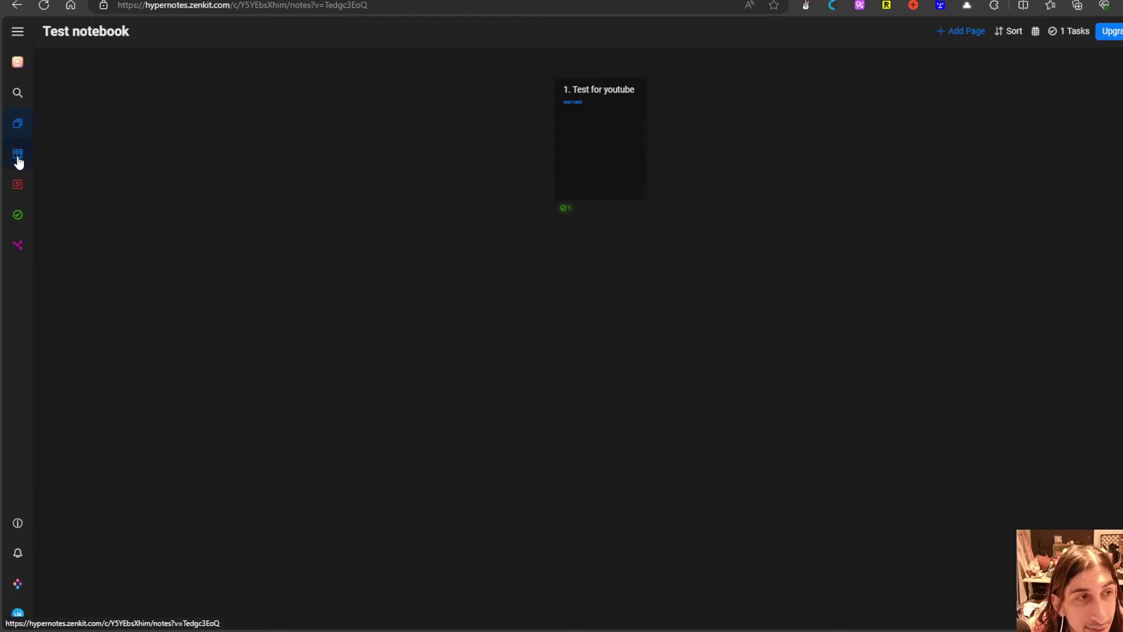
{"action": "left_click", "coordinate": [27, 243]}
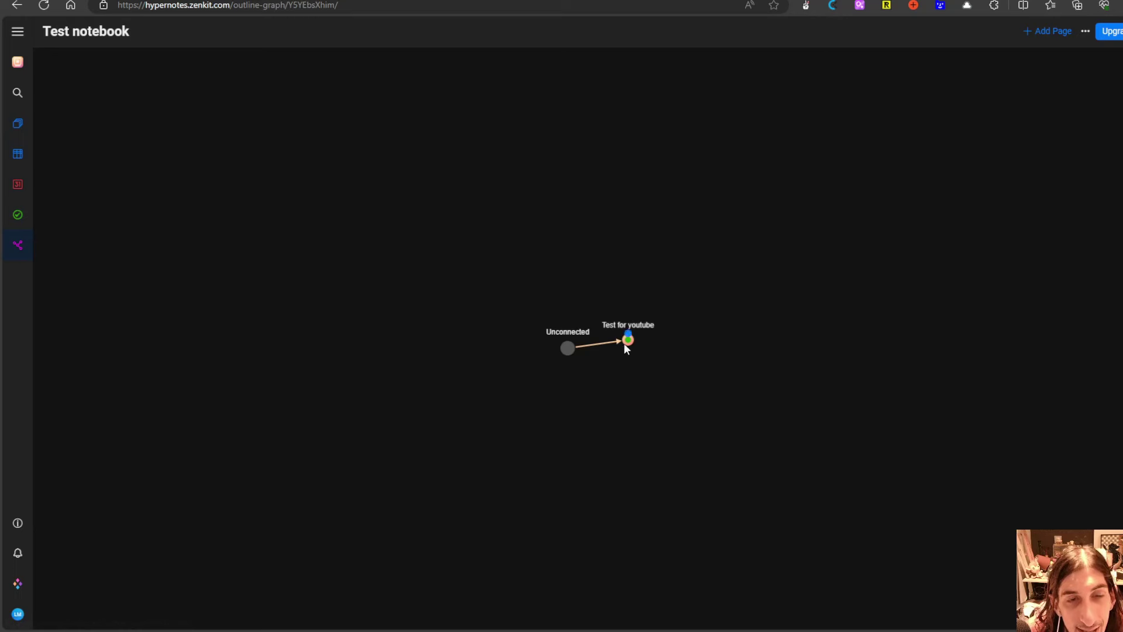
{"action": "scroll", "coordinate": [624, 343], "scroll_direction": "down", "scroll_amount": 2}
{"action": "scroll", "coordinate": [624, 342], "scroll_direction": "up", "scroll_amount": 5}
{"action": "scroll", "coordinate": [484, 363], "scroll_direction": "down", "scroll_amount": 5}
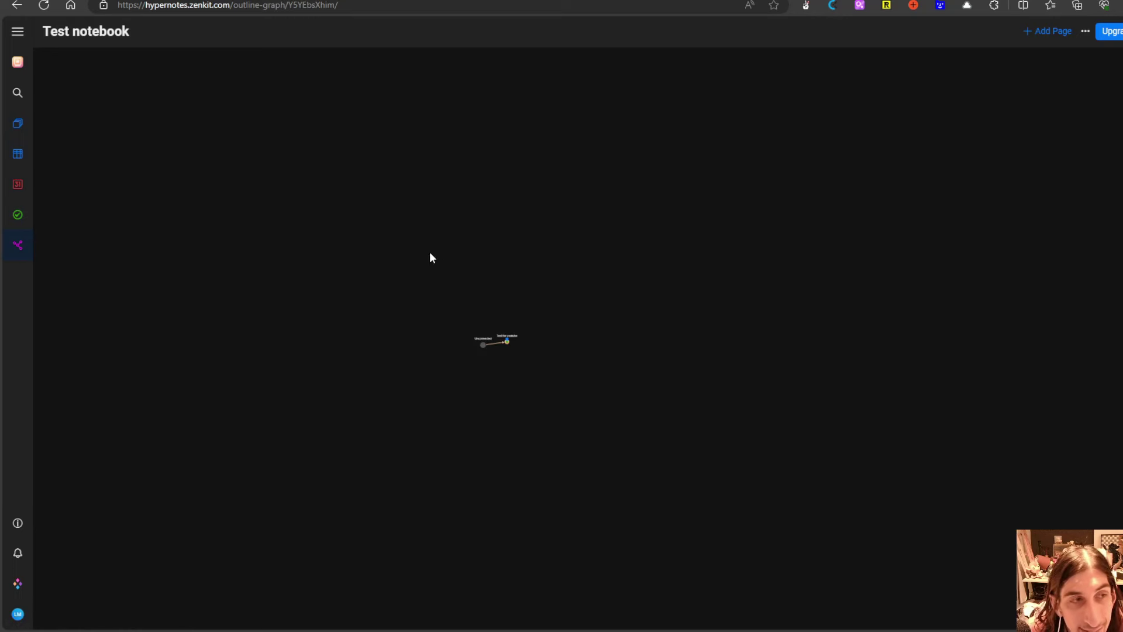
{"action": "left_click", "coordinate": [19, 62]}
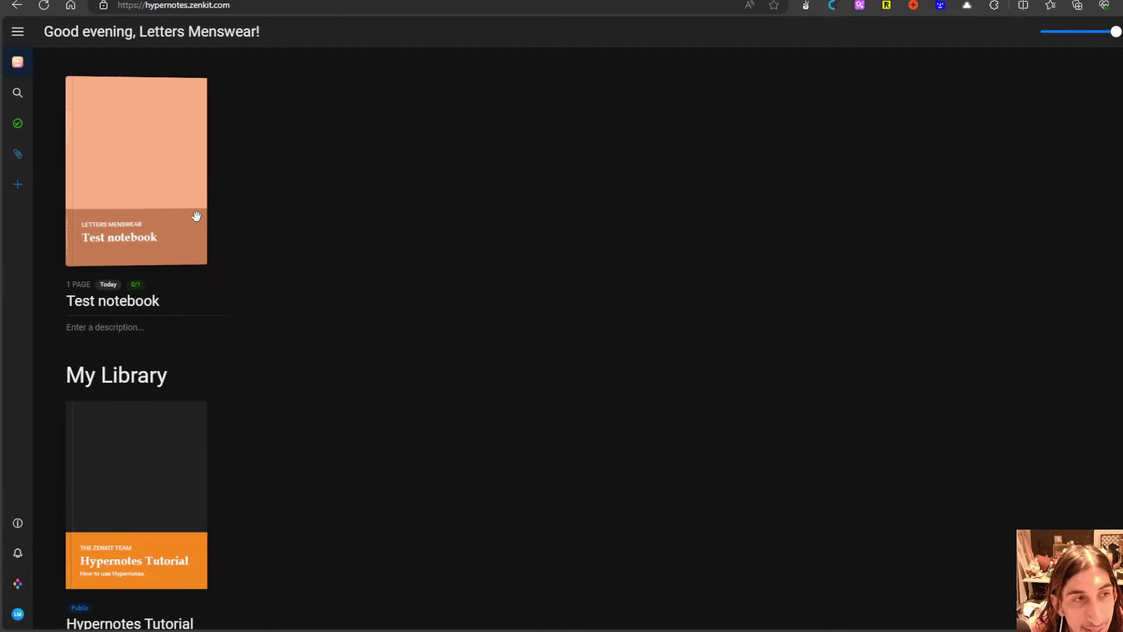
{"action": "left_click", "coordinate": [173, 216]}
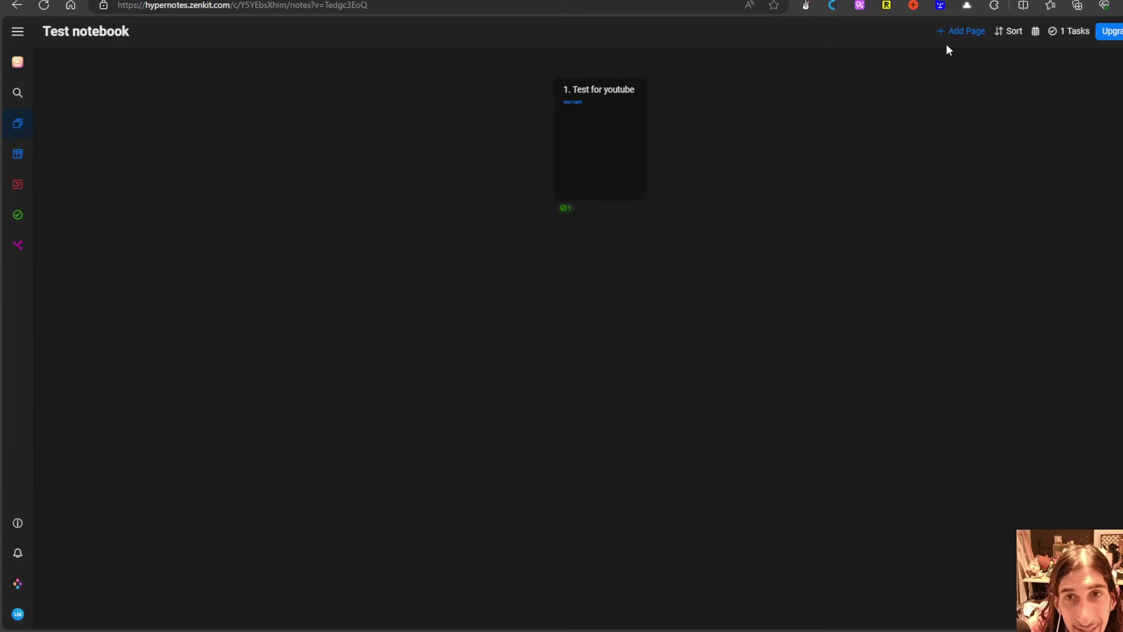
Step: Add a new page to the notebook titled 'Second test page'
{"action": "left_click", "coordinate": [959, 31]}
{"action": "left_click", "coordinate": [566, 89]}
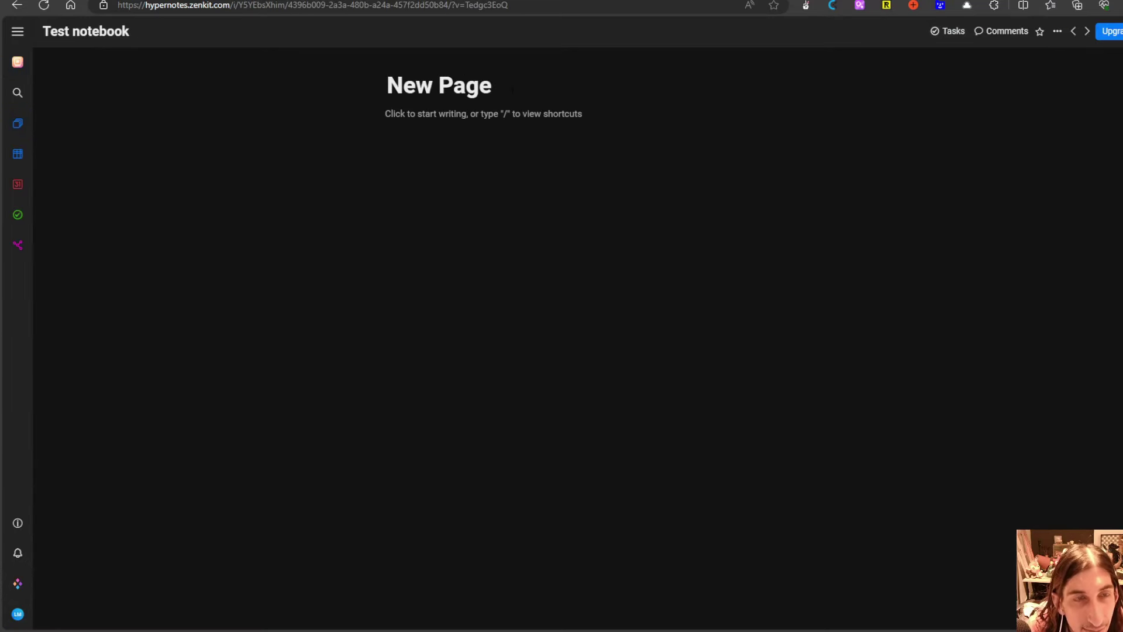
{"action": "triple_click", "coordinate": [508, 92]}
{"action": "type", "text": "Seceon"}
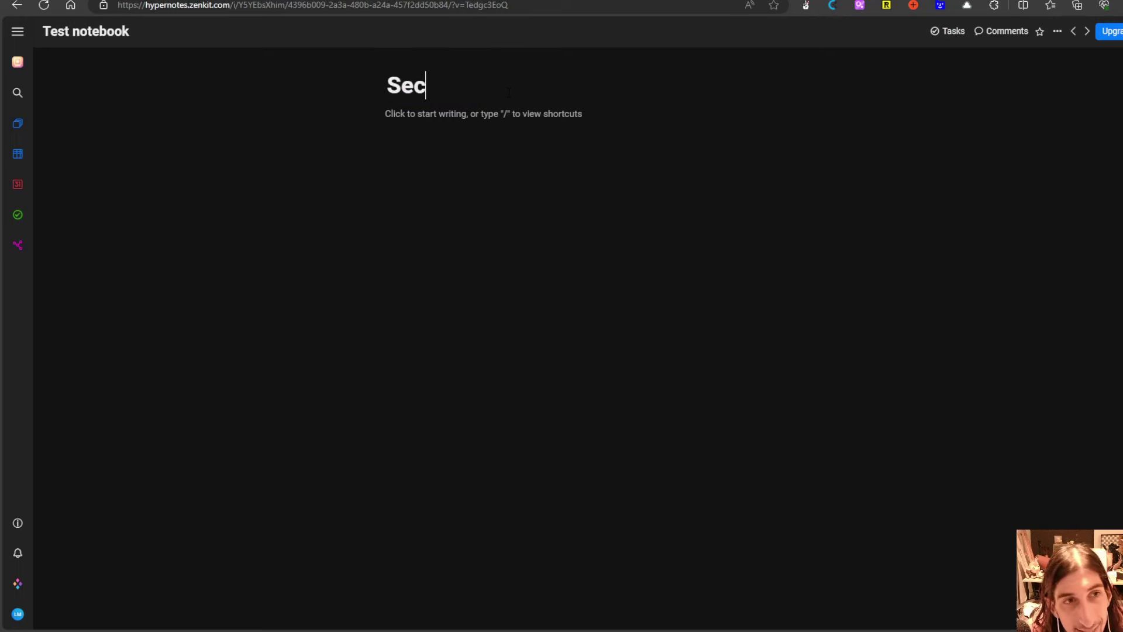
{"action": "key", "text": "BackSpace"}
{"action": "key", "text": "BackSpace"}
{"action": "key", "text": "BackSpace"}
{"action": "type", "text": "ond test "}
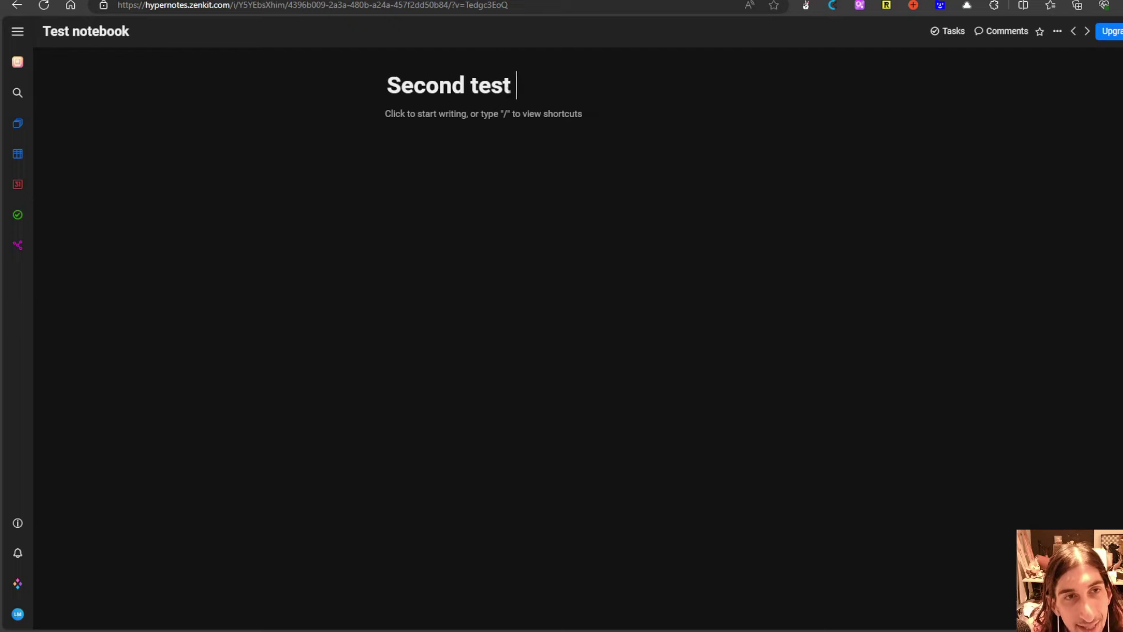
{"action": "type", "text": "page"}
{"action": "key", "text": "Return"}
Step: Insert a 'Take out trash' task on the page's first bullet with /task
{"action": "type", "text": "/"}
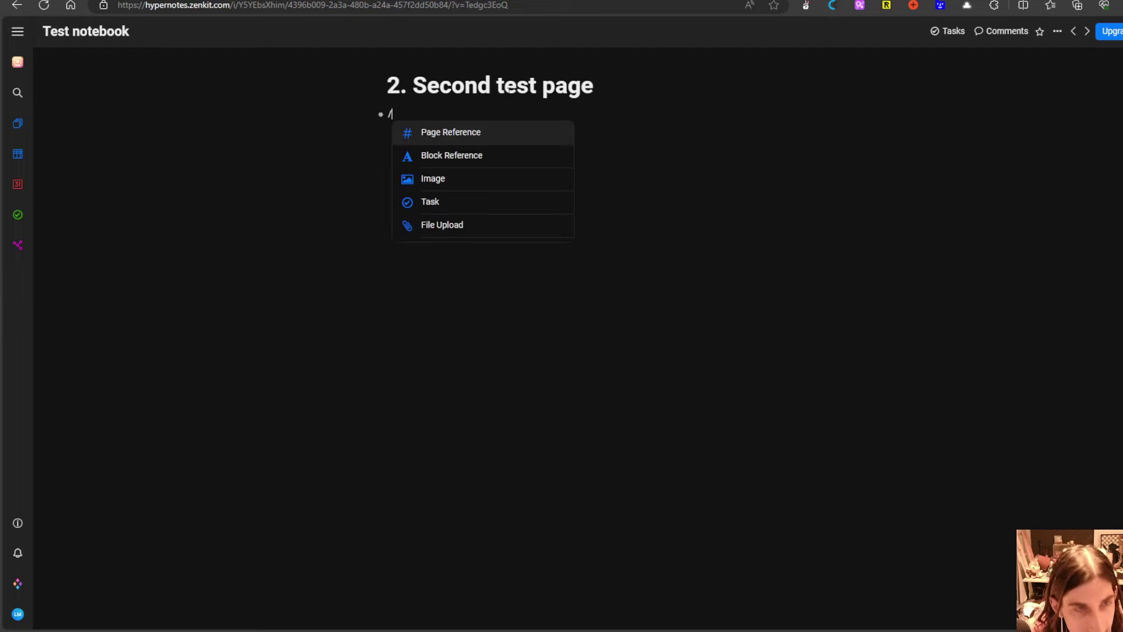
{"action": "type", "text": "task"}
{"action": "key", "text": "Return"}
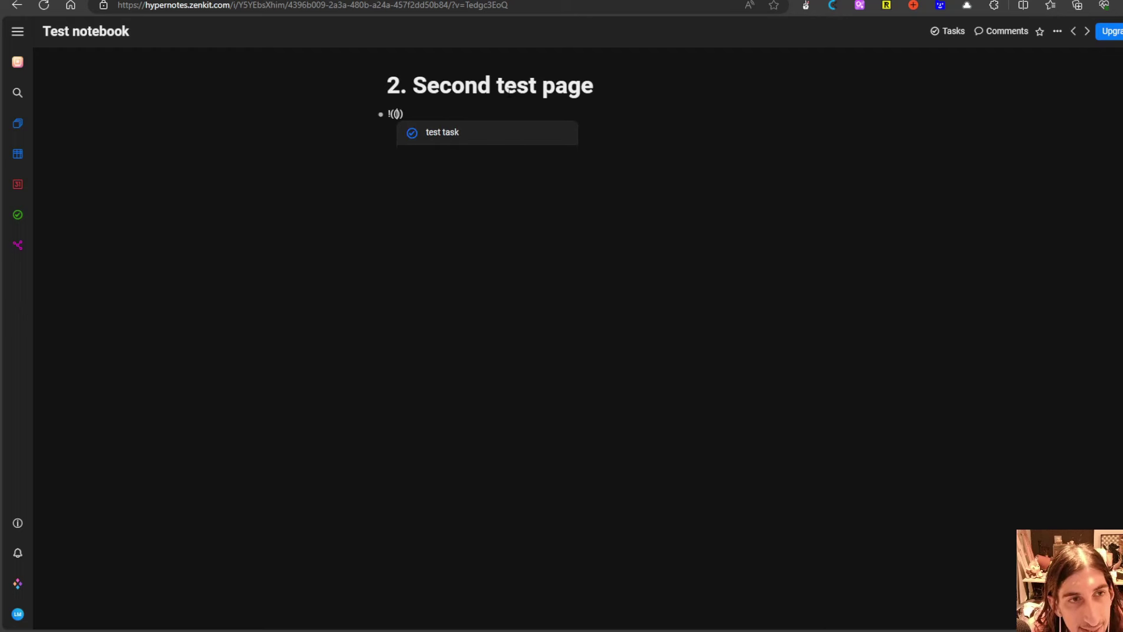
{"action": "type", "text": "Take out t"}
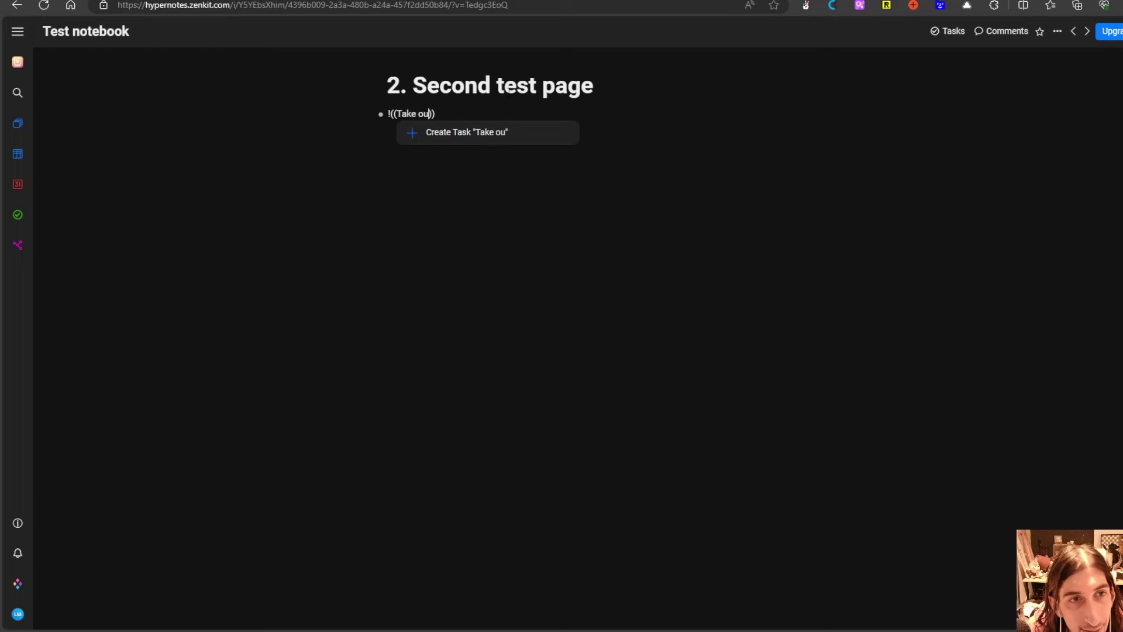
{"action": "type", "text": "rash"}
{"action": "key", "text": "Return"}
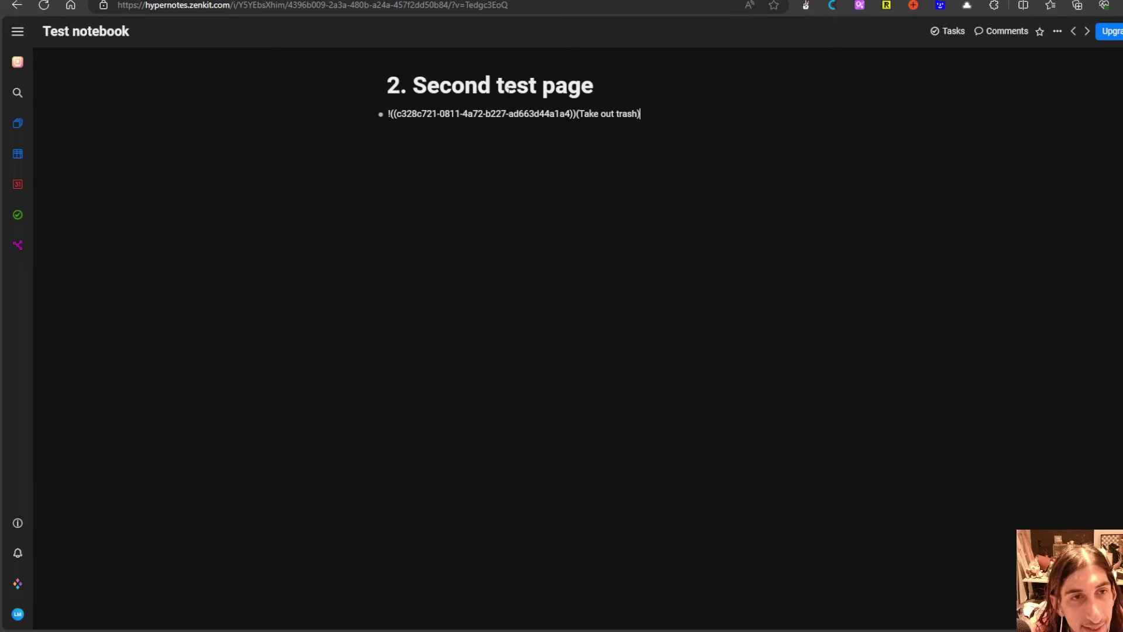
{"action": "key", "text": "Return"}
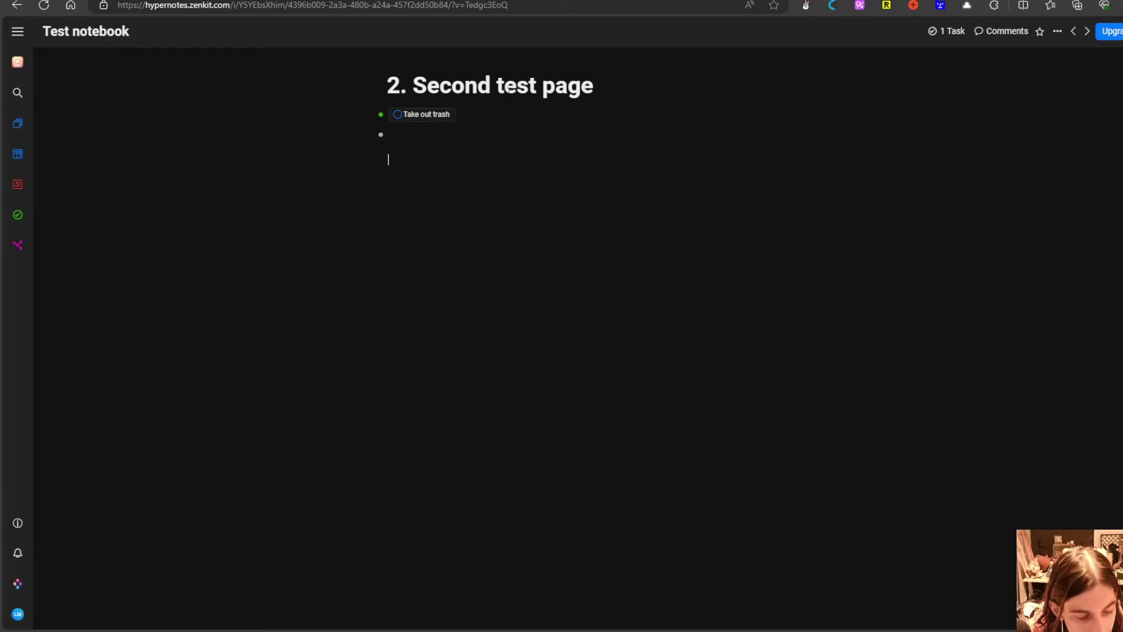
Step: Insert a page reference to 'Test for youtube' below the Take out trash task
{"action": "type", "text": "/"}
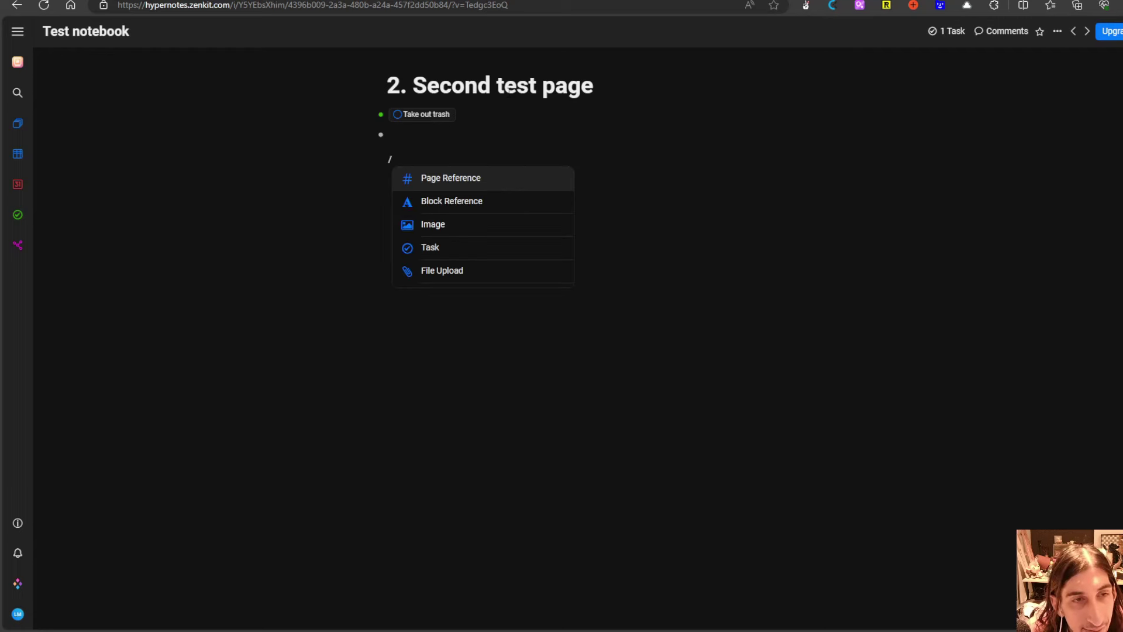
{"action": "key", "text": "Return"}
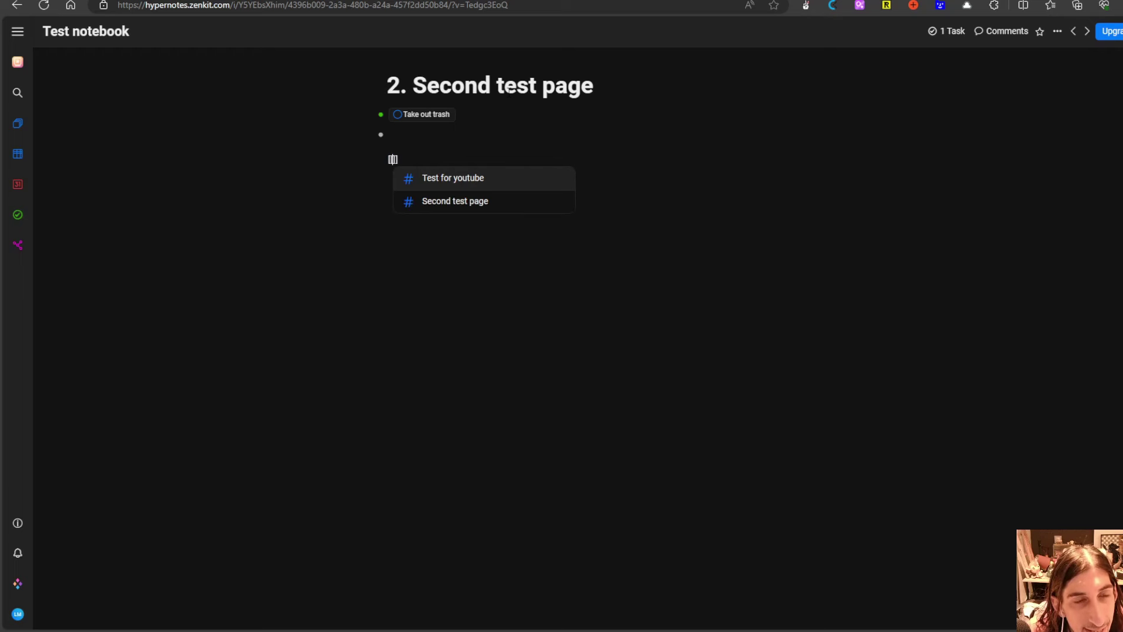
{"action": "key", "text": "Down"}
{"action": "key", "text": "Up"}
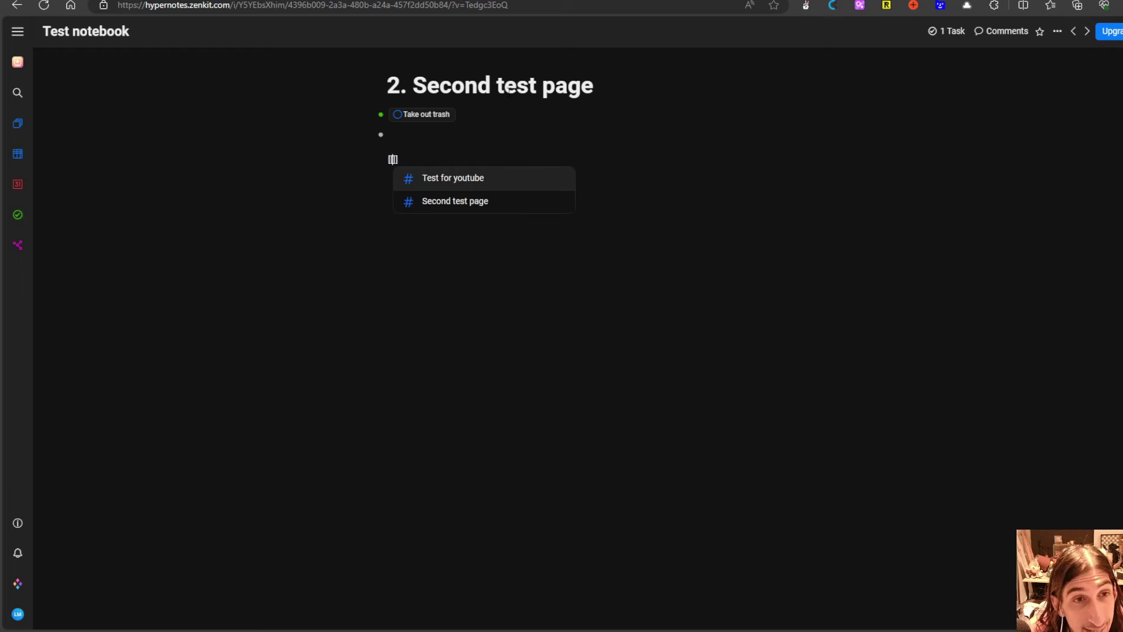
{"action": "key", "text": "Return"}
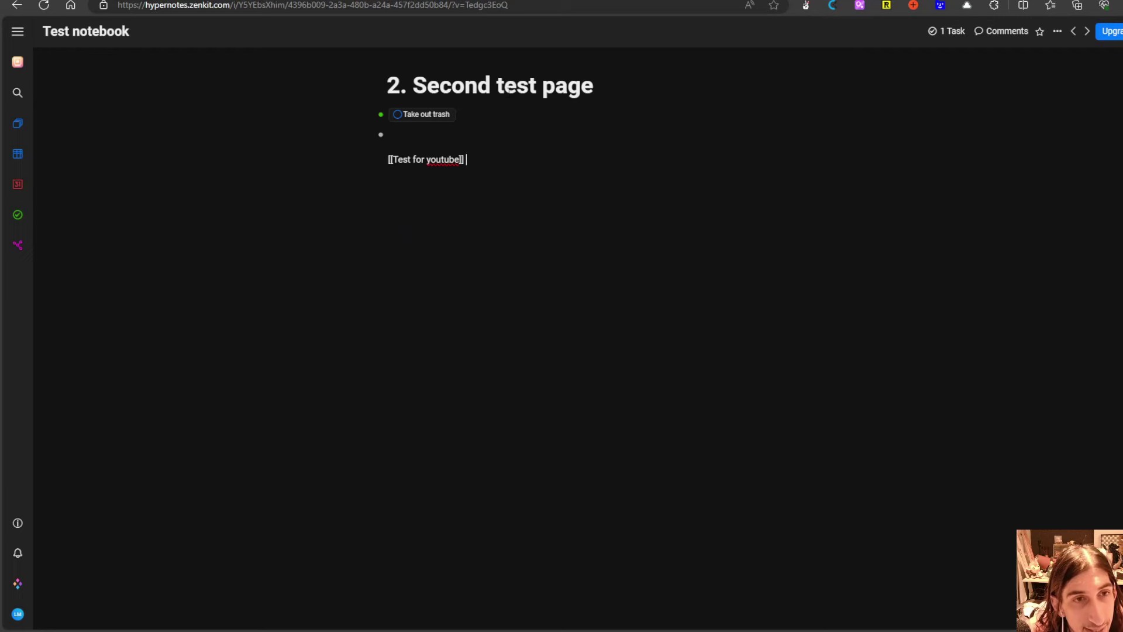
{"action": "key", "text": "Return"}
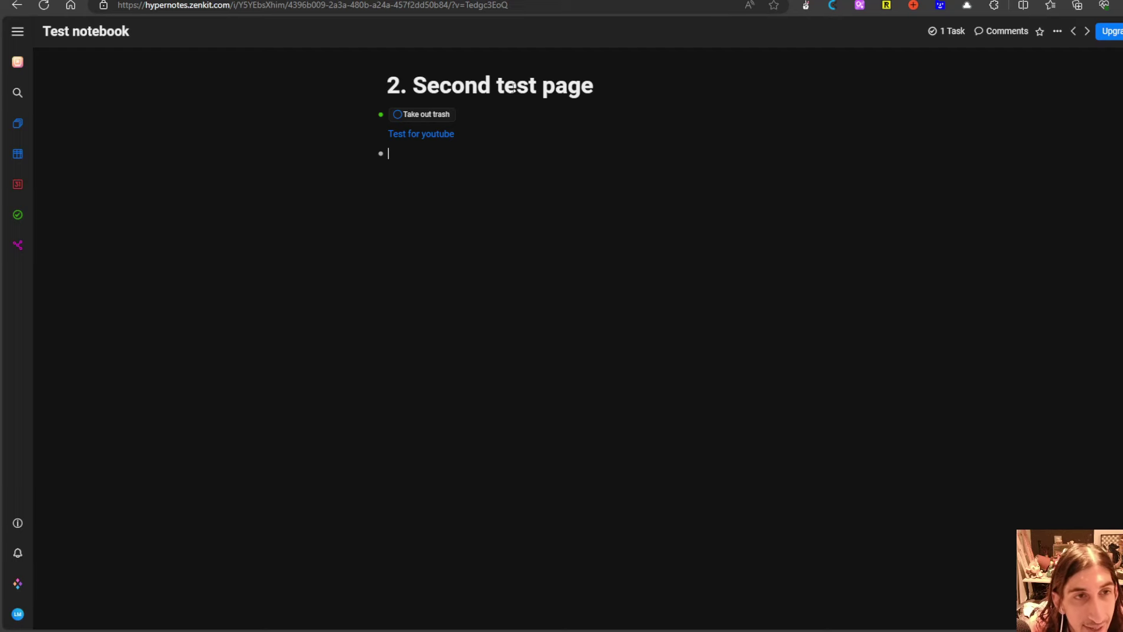
Step: Follow the Test for youtube link to check it, return, and clear stray text below it
{"action": "left_click", "coordinate": [419, 134]}
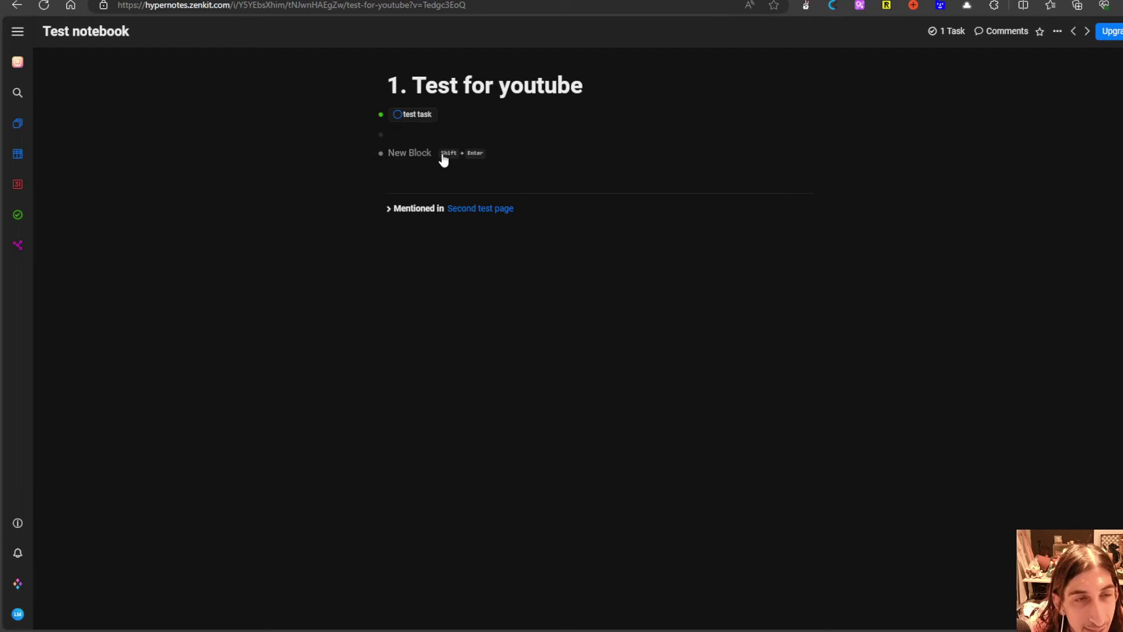
{"action": "key", "text": "alt+Left"}
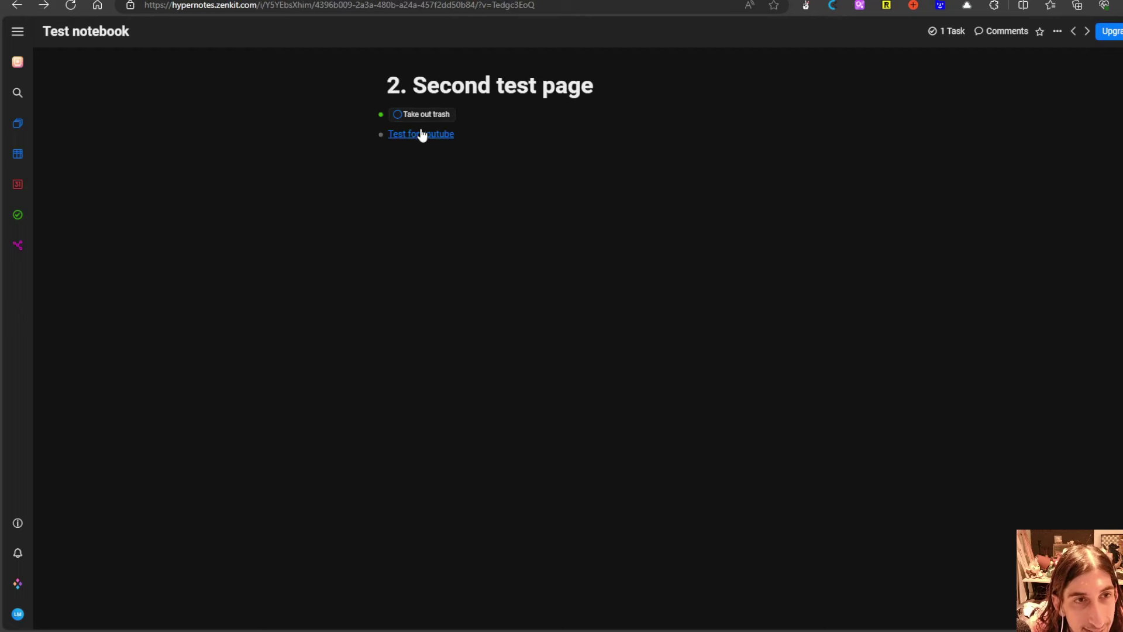
{"action": "left_click", "coordinate": [416, 137]}
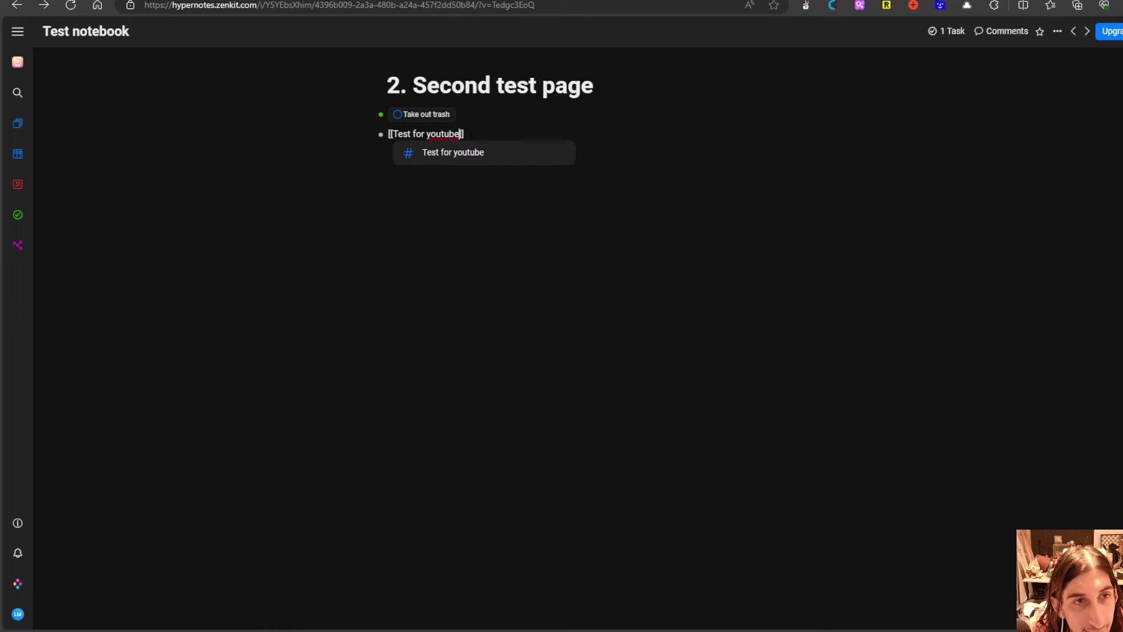
{"action": "left_click", "coordinate": [492, 130]}
{"action": "key", "text": "shift+Return"}
{"action": "type", "text": "gk"}
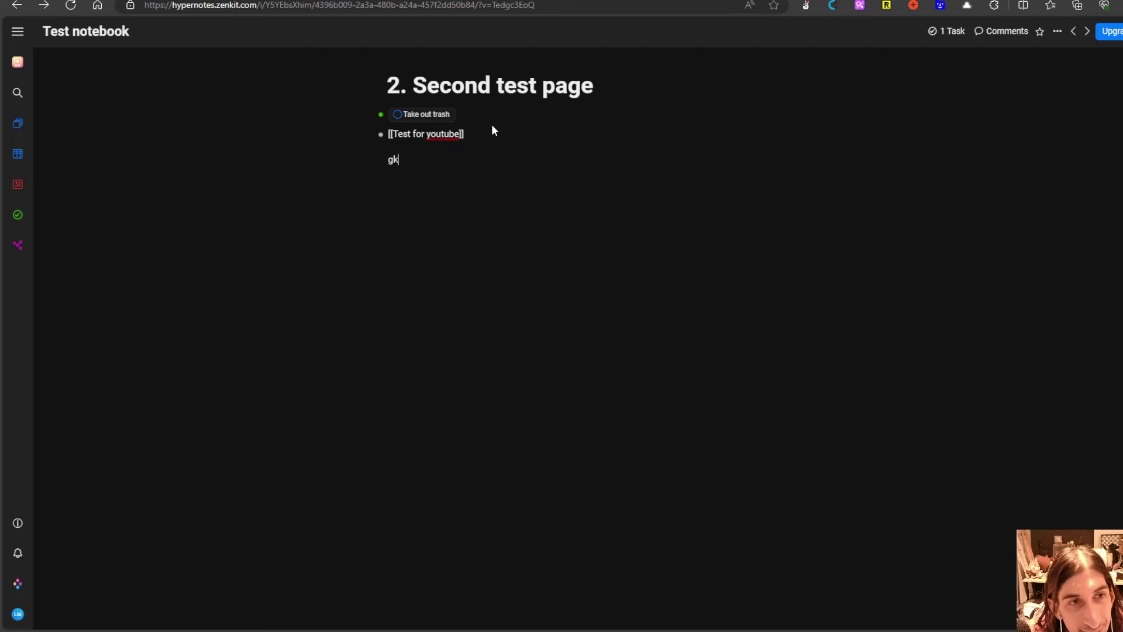
{"action": "type", "text": "rlkggrlgkrklgrkmgrk"}
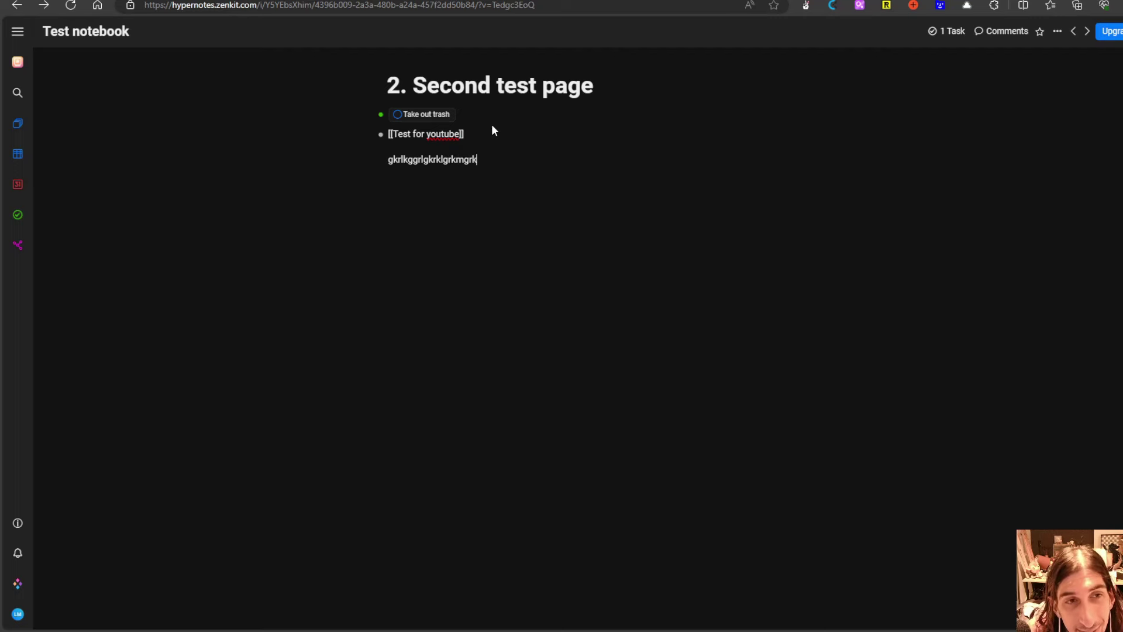
{"action": "key", "text": "BackSpace"}
{"action": "key", "text": "BackSpace"}
{"action": "key", "text": "BackSpace"}
{"action": "key", "text": "BackSpace"}
{"action": "key", "text": "BackSpace"}
{"action": "key", "text": "BackSpace"}
{"action": "key", "text": "BackSpace"}
{"action": "key", "text": "BackSpace"}
{"action": "key", "text": "BackSpace"}
{"action": "key", "text": "BackSpace"}
{"action": "key", "text": "BackSpace"}
{"action": "key", "text": "BackSpace"}
{"action": "key", "text": "BackSpace"}
{"action": "key", "text": "BackSpace"}
{"action": "key", "text": "BackSpace"}
{"action": "key", "text": "BackSpace"}
{"action": "key", "text": "BackSpace"}
{"action": "key", "text": "BackSpace"}
{"action": "key", "text": "BackSpace"}
{"action": "key", "text": "BackSpace"}
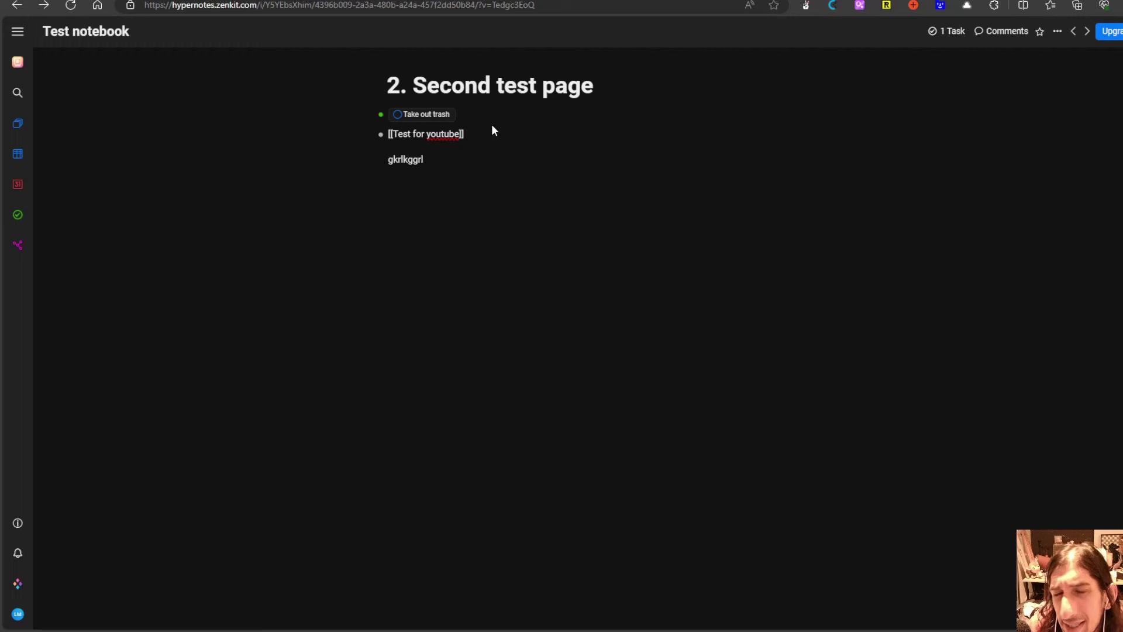
{"action": "key", "text": "BackSpace"}
{"action": "key", "text": "BackSpace"}
{"action": "key", "text": "BackSpace"}
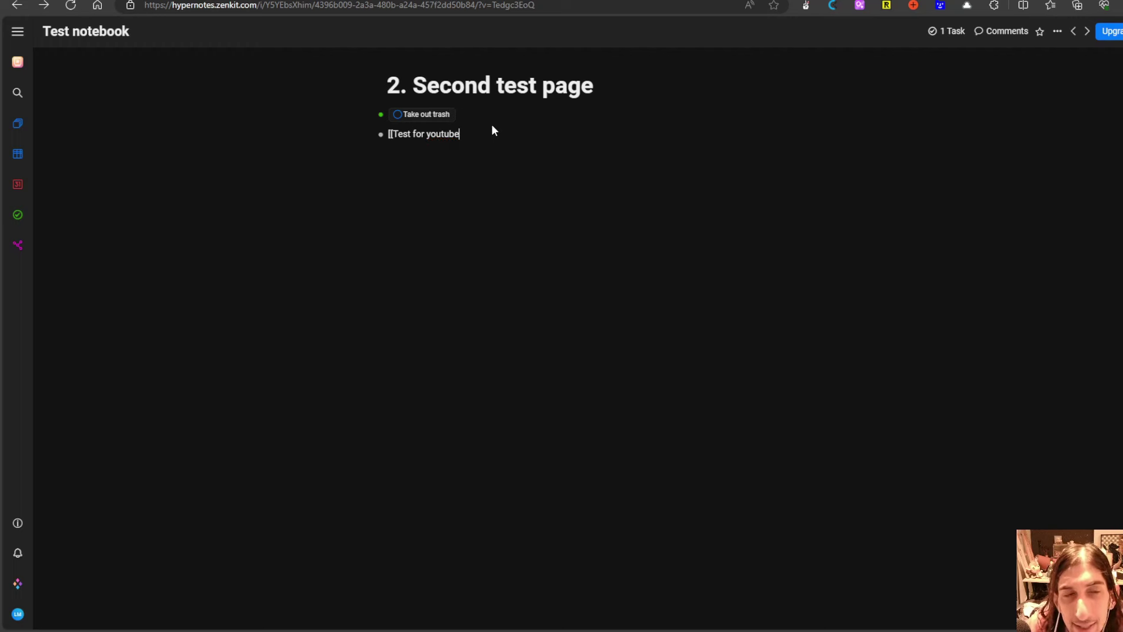
{"action": "key", "text": "ctrl+z"}
{"action": "key", "text": "ctrl+z"}
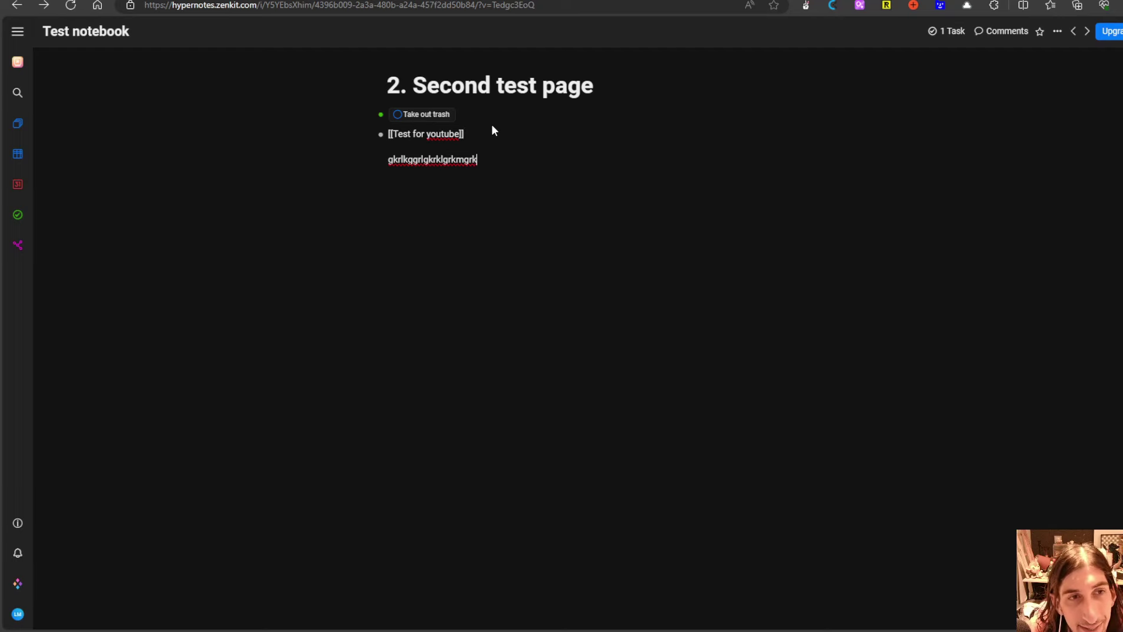
{"action": "key", "text": "ctrl+y"}
{"action": "key", "text": "ctrl+y"}
Step: Restore the Test for youtube link and review the page's 1 Task list
{"action": "key", "text": "Return"}
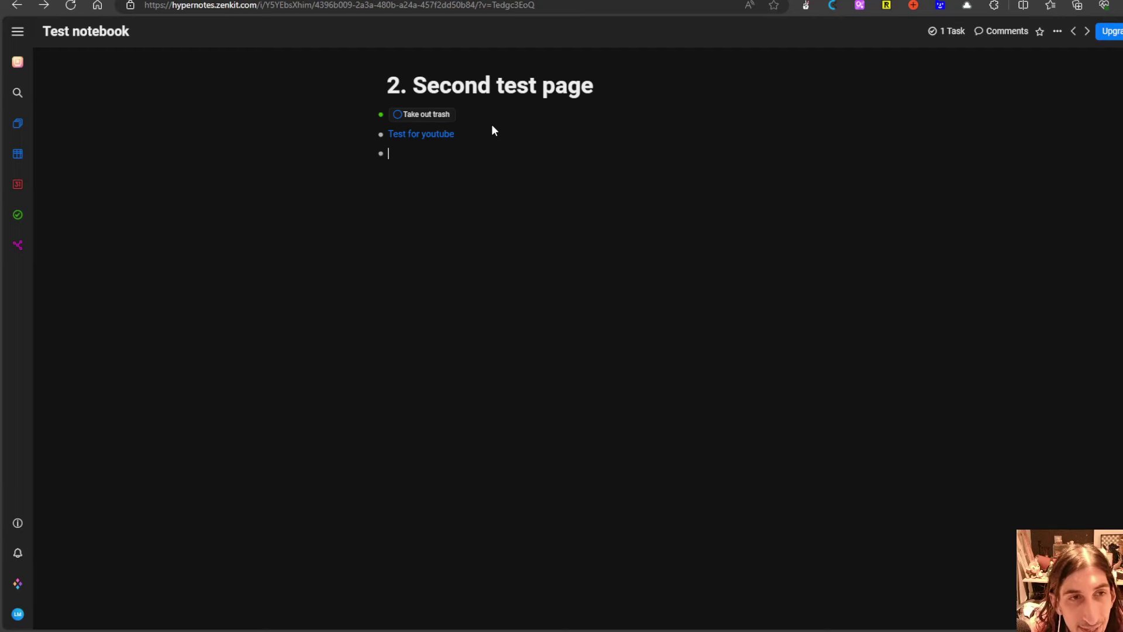
{"action": "left_click", "coordinate": [948, 34]}
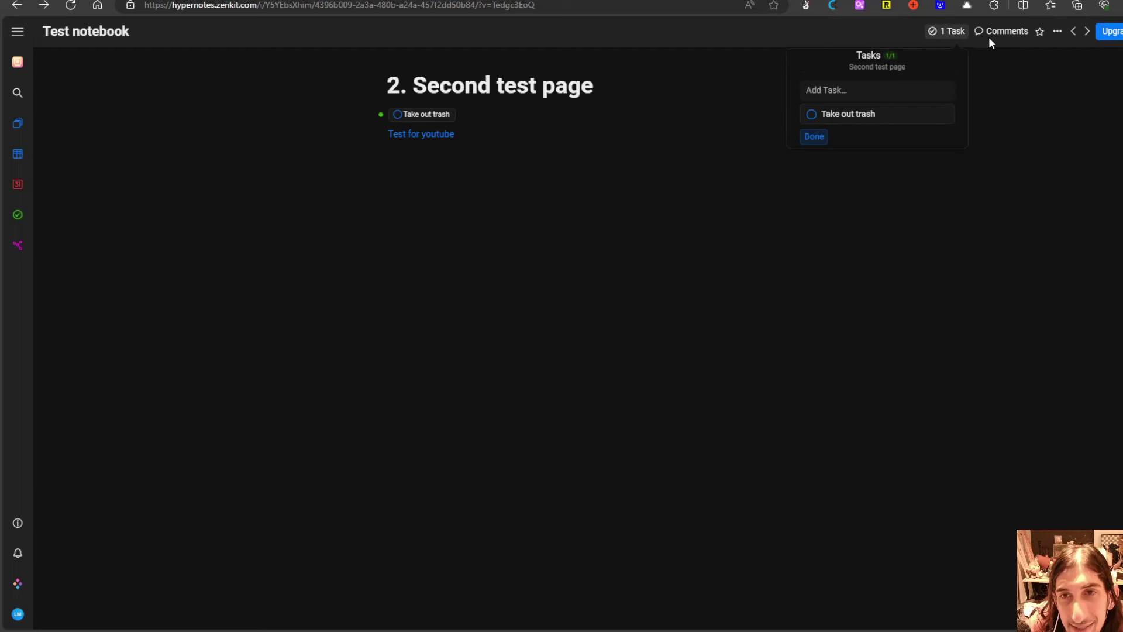
{"action": "left_click", "coordinate": [1001, 146]}
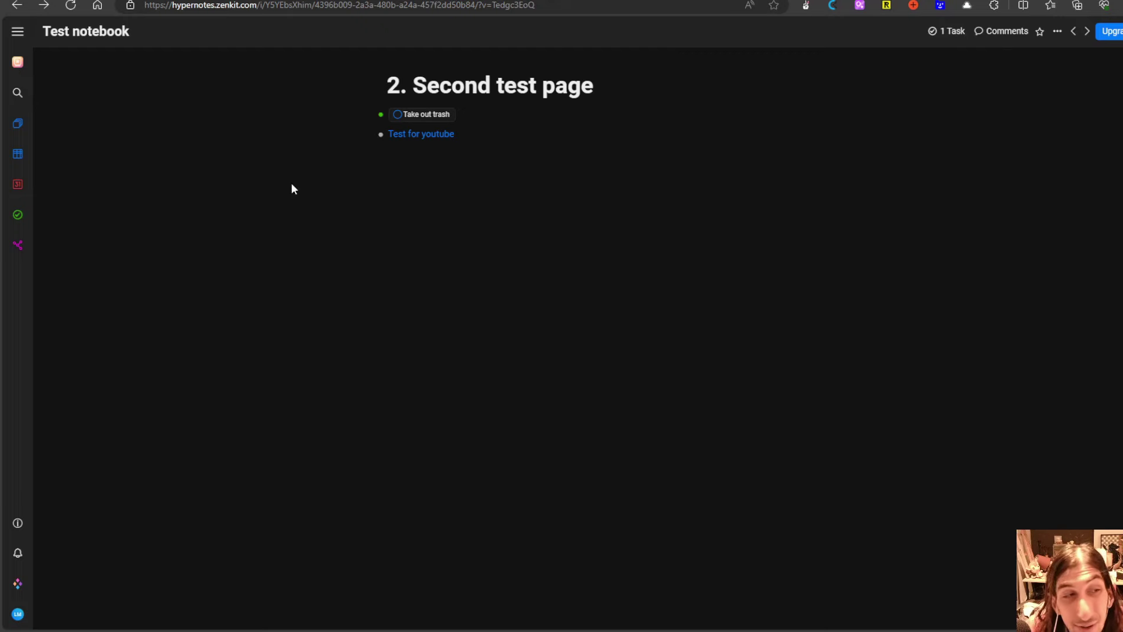
Step: Inspect the notebook's link graph, then view all tasks, the page table and the page cards
{"action": "left_click", "coordinate": [17, 245]}
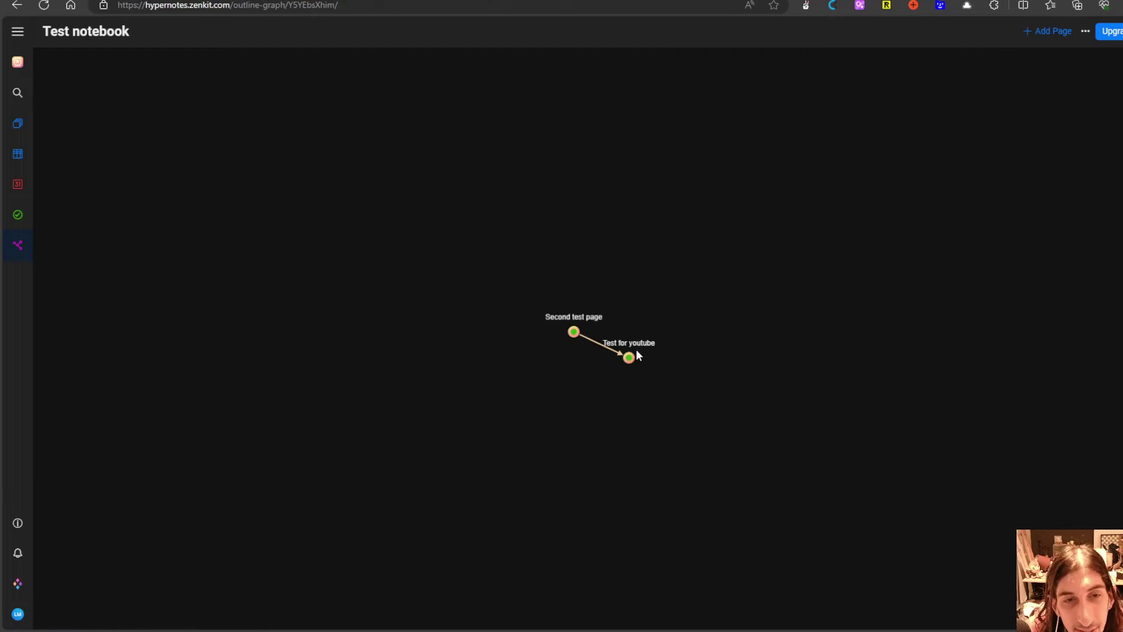
{"action": "mouse_move", "coordinate": [459, 323]}
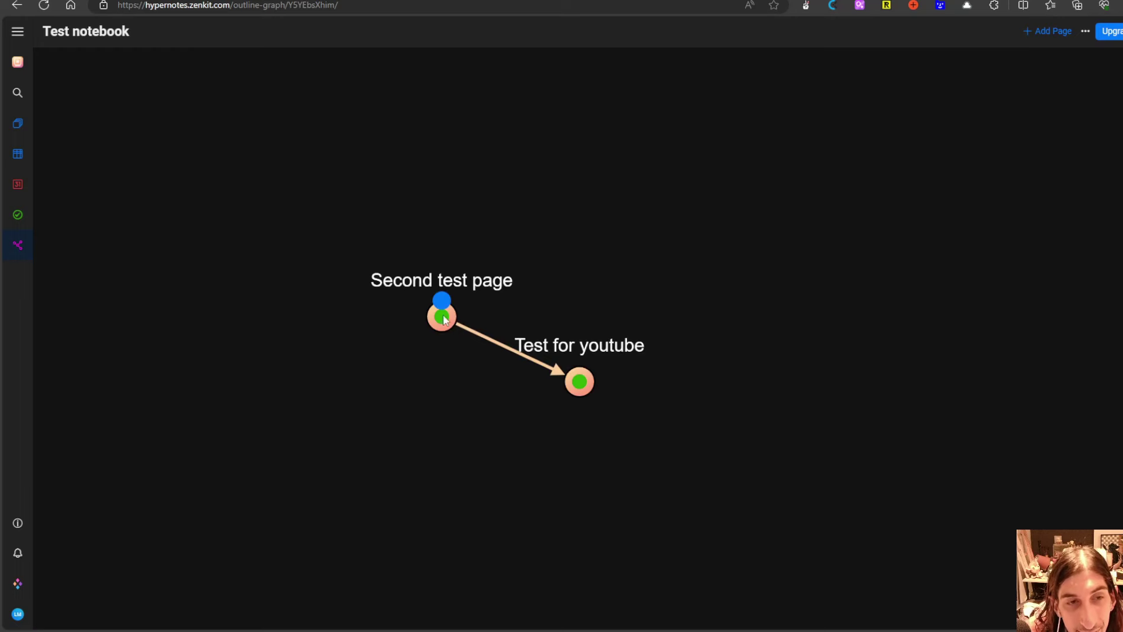
{"action": "scroll", "coordinate": [431, 342], "scroll_direction": "down", "scroll_amount": 4}
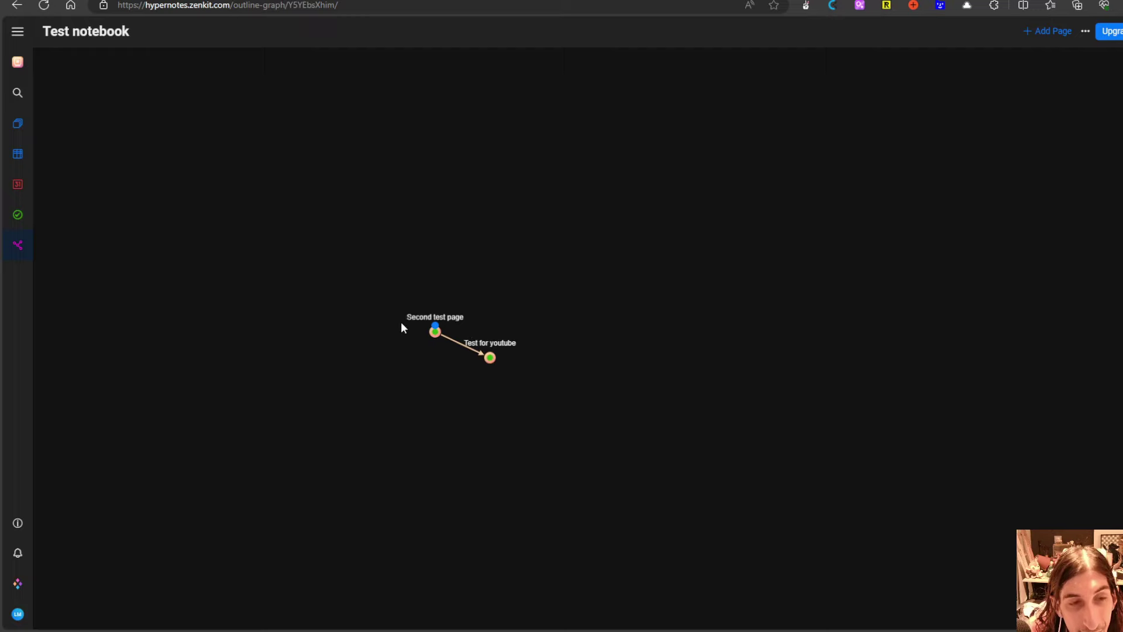
{"action": "left_click_drag", "start_coordinate": [403, 328], "coordinate": [472, 337]}
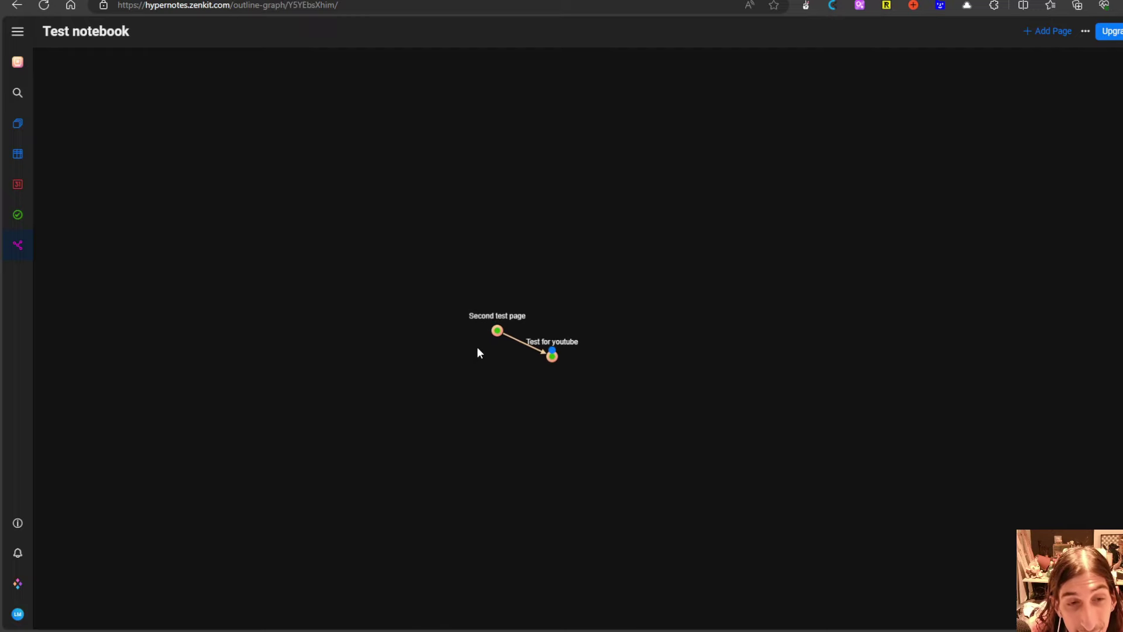
{"action": "scroll", "coordinate": [545, 352], "scroll_direction": "up", "scroll_amount": 4}
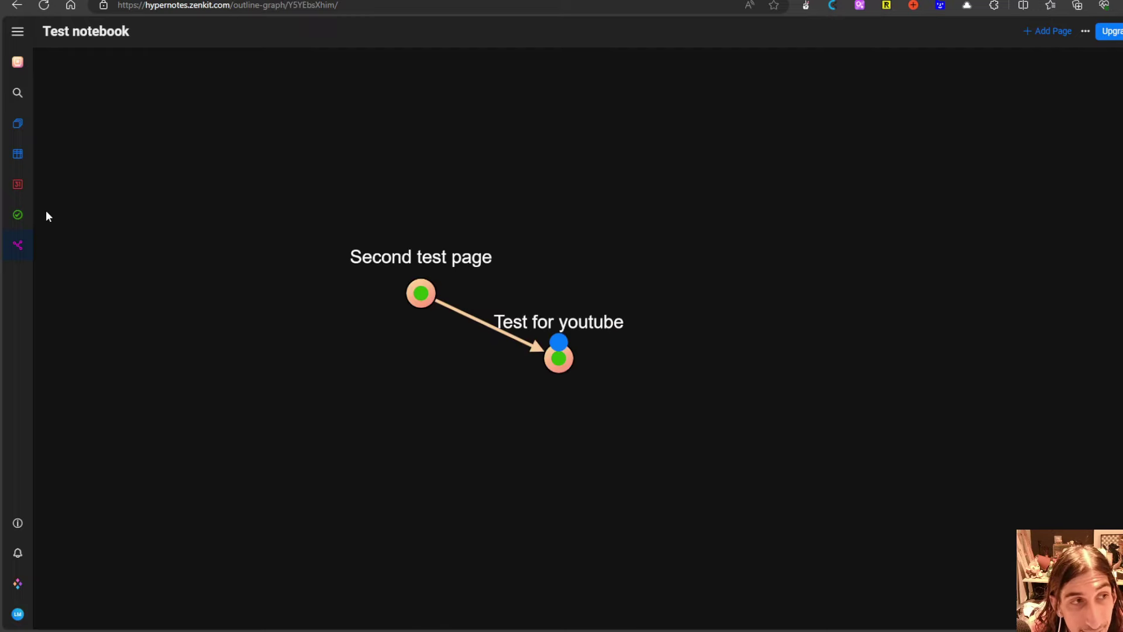
{"action": "left_click", "coordinate": [19, 215]}
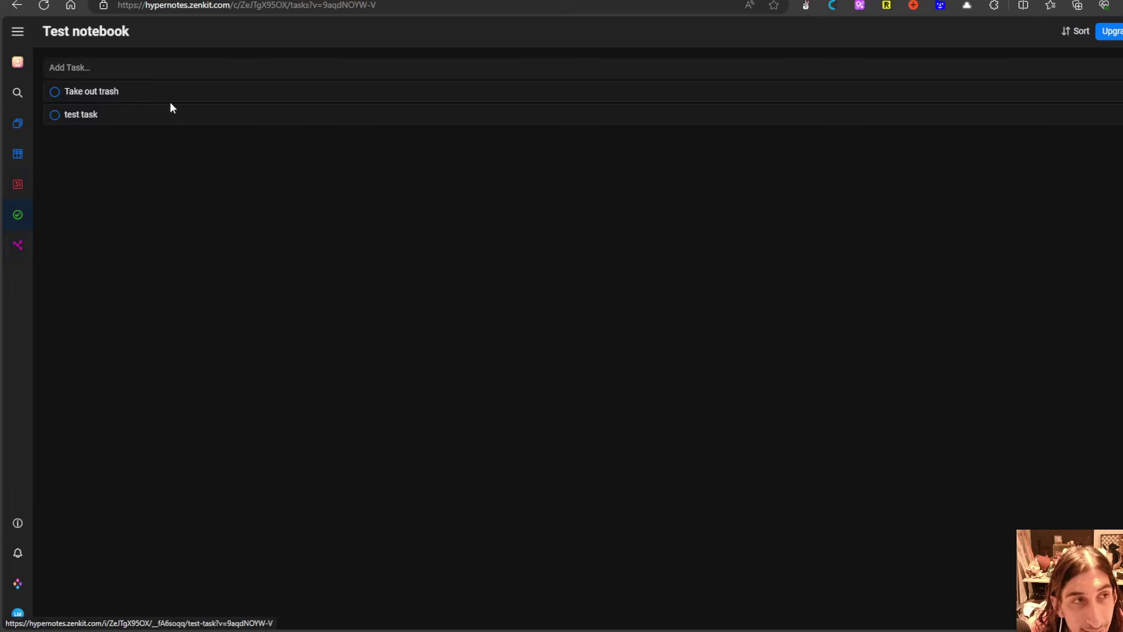
{"action": "left_click", "coordinate": [16, 155]}
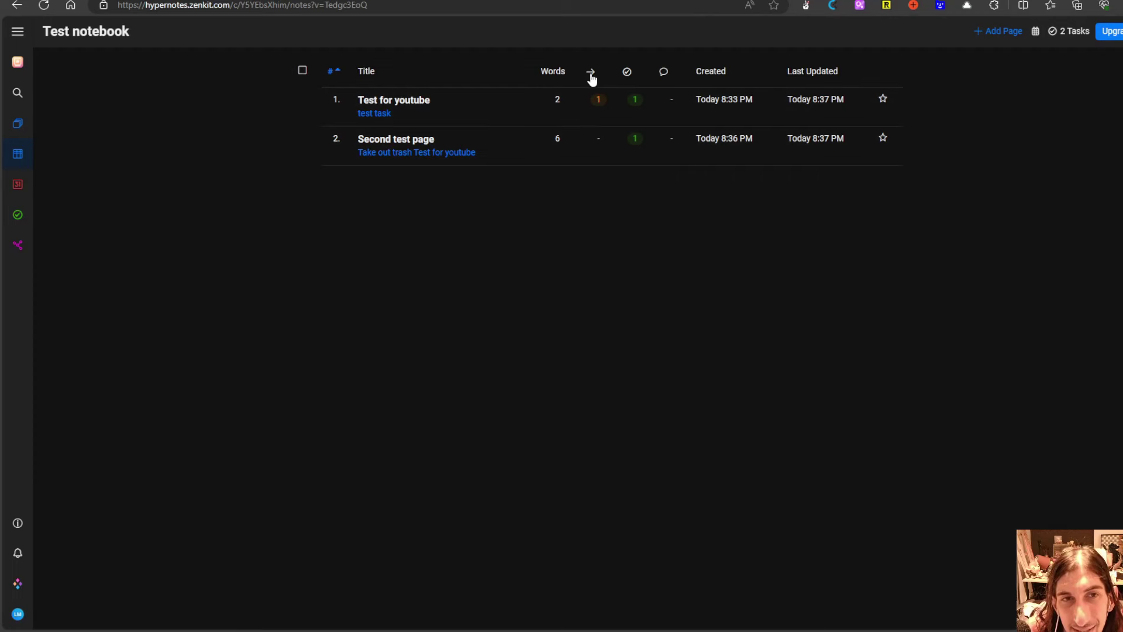
{"action": "left_click", "coordinate": [14, 124]}
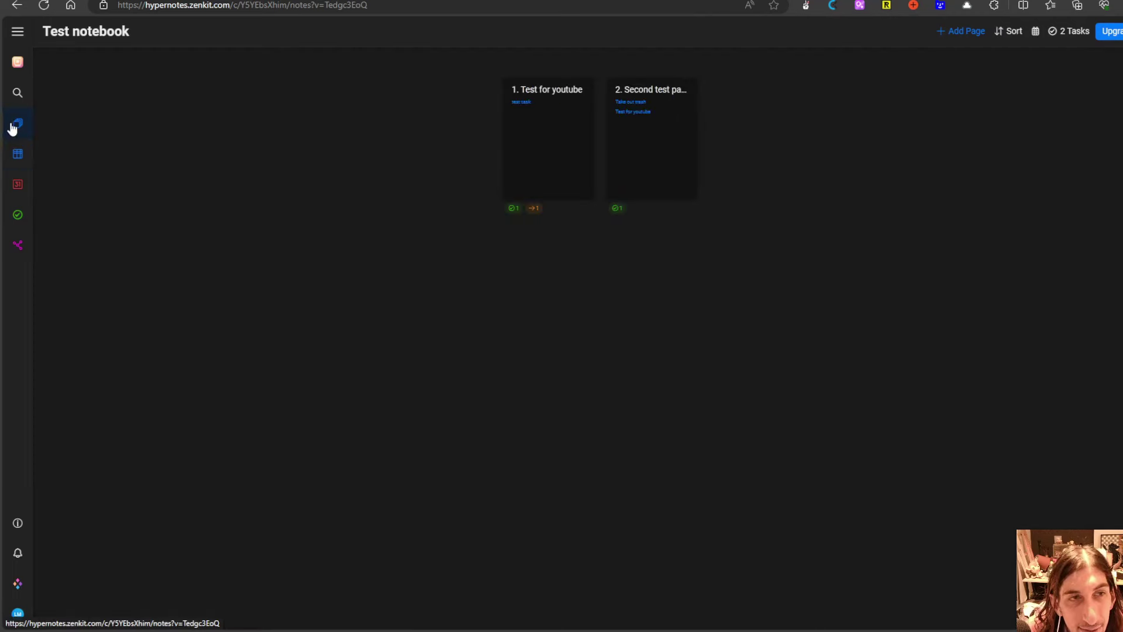
Step: On the Test for youtube page, add a new line reading 'fjekfefjkfenkfene'
{"action": "left_click", "coordinate": [541, 165]}
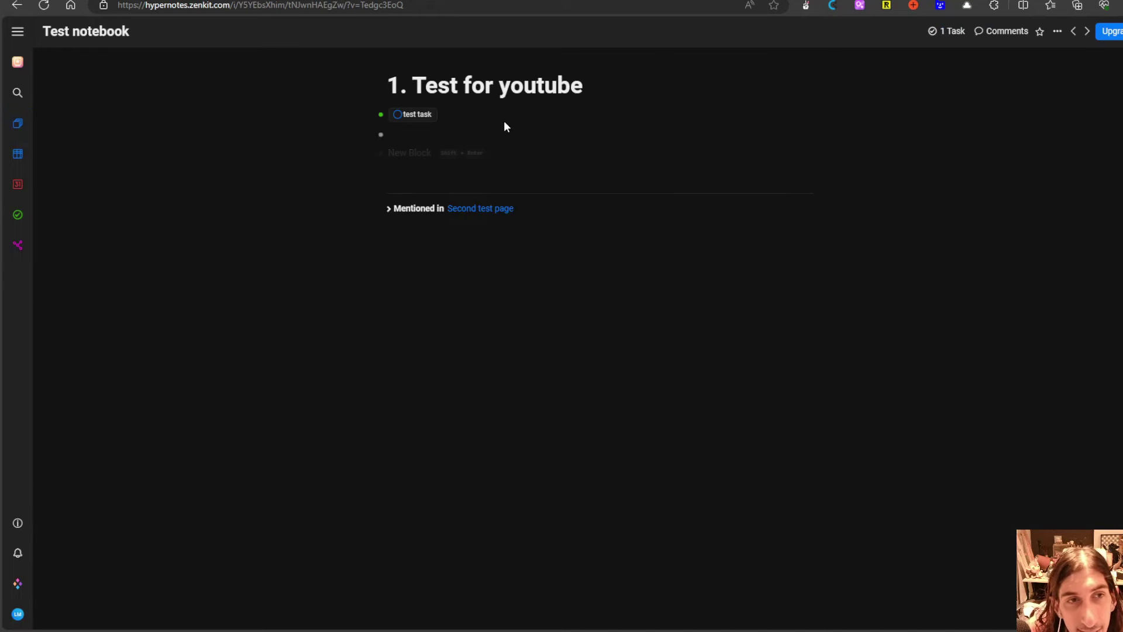
{"action": "key", "text": "Return"}
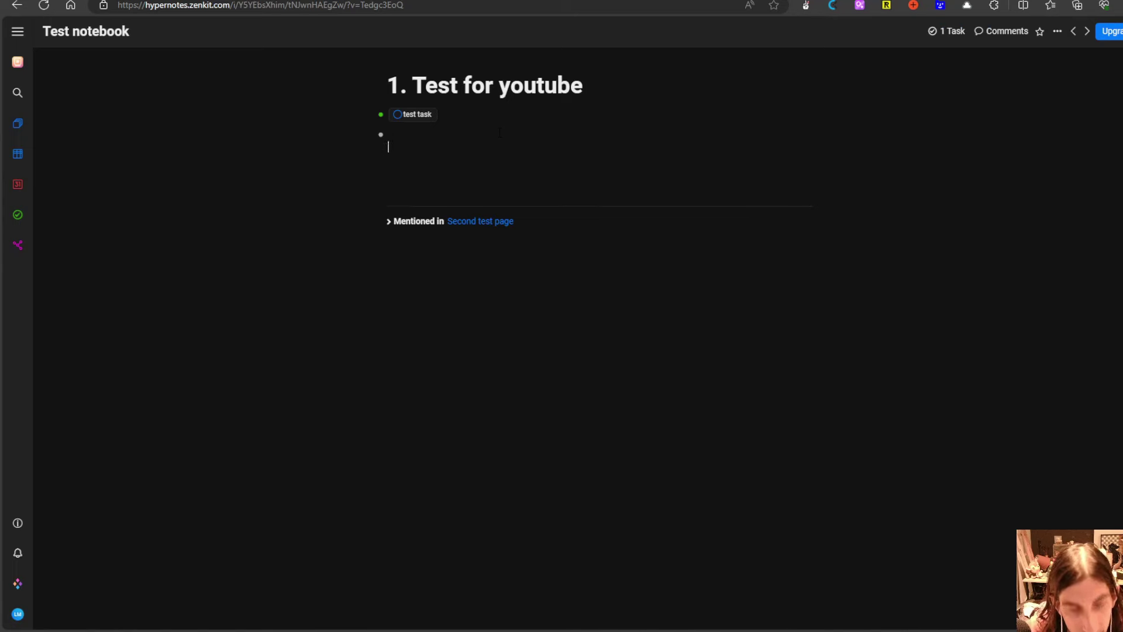
{"action": "type", "text": "fjekfefjkfenkfene"}
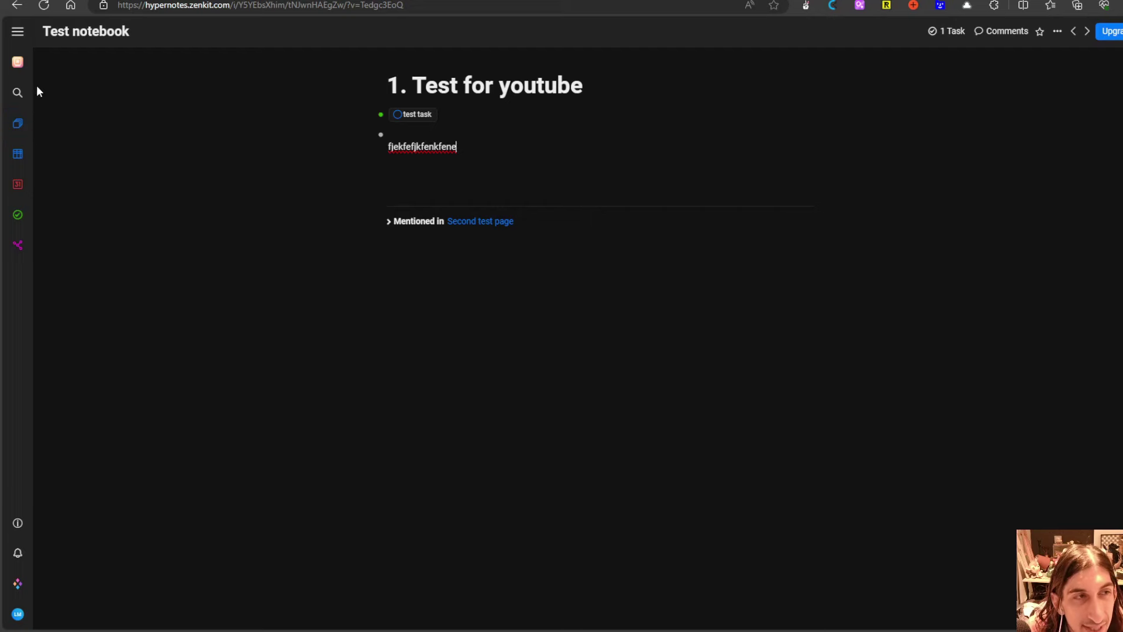
Step: On '2. Second test page', insert a block reference to the fjekfefjkfenkfene block
{"action": "left_click", "coordinate": [22, 120]}
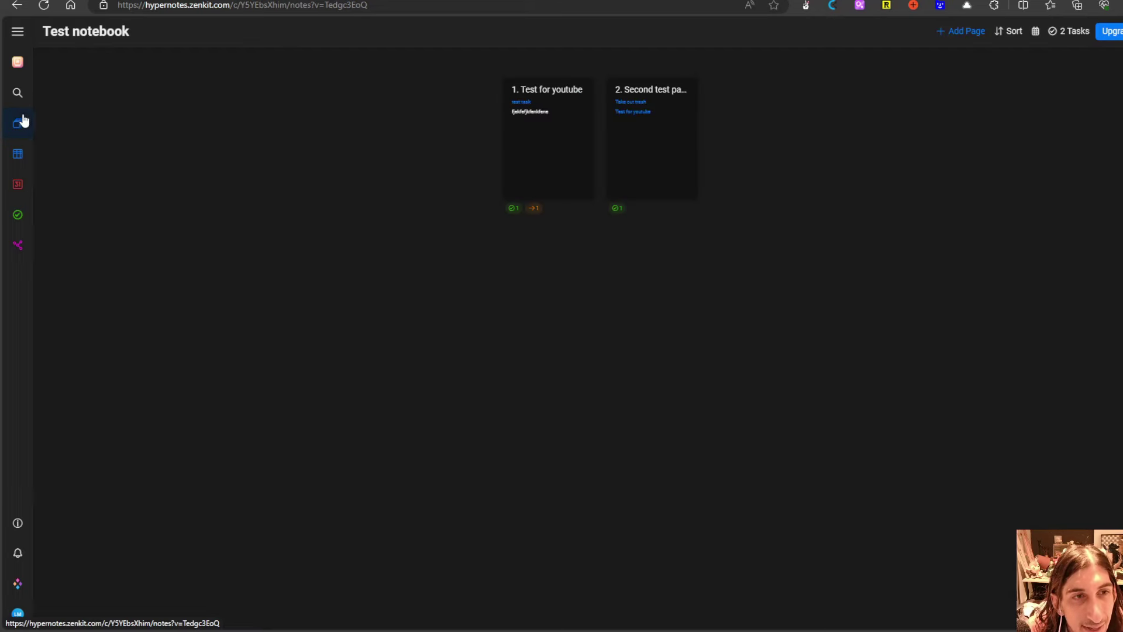
{"action": "left_click", "coordinate": [646, 113]}
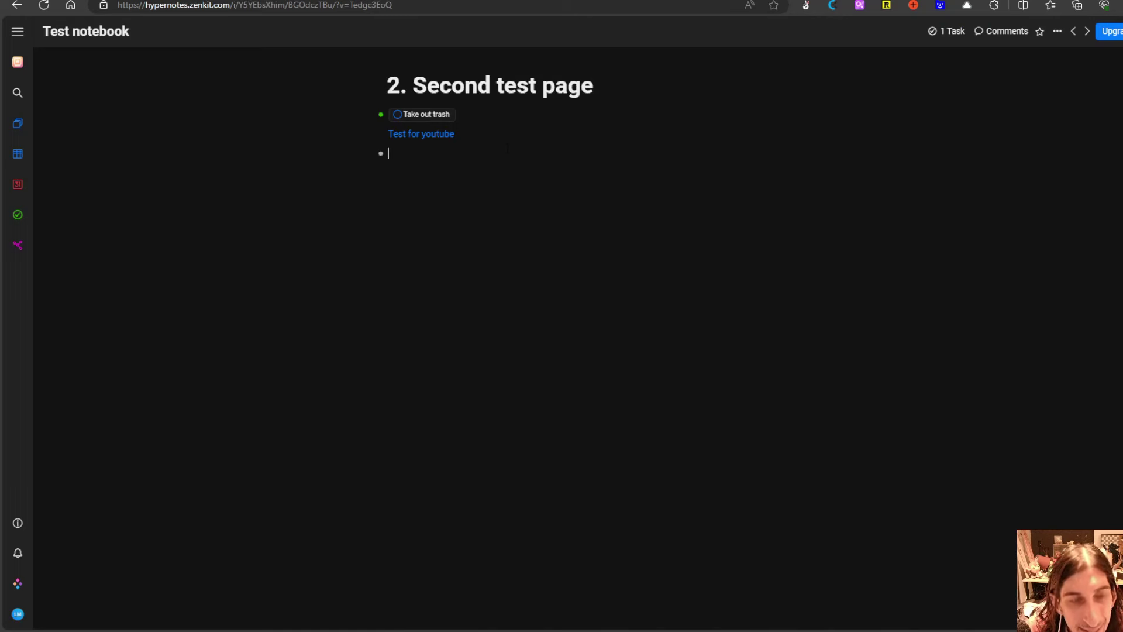
{"action": "type", "text": "/"}
{"action": "key", "text": "Down"}
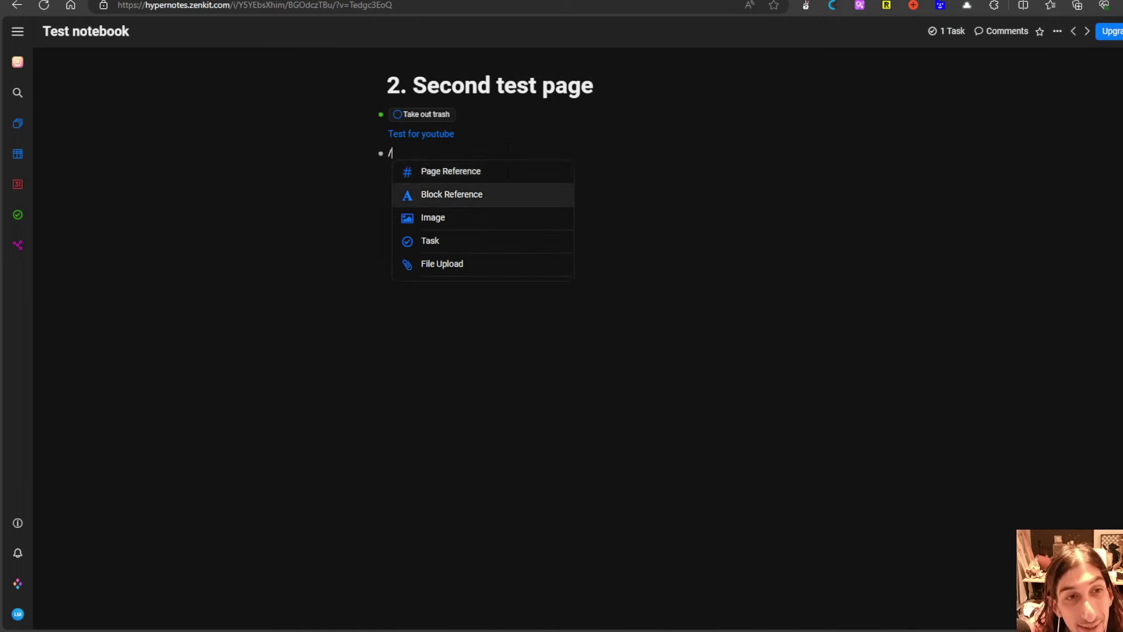
{"action": "key", "text": "Return"}
{"action": "key", "text": "Down"}
{"action": "key", "text": "Up"}
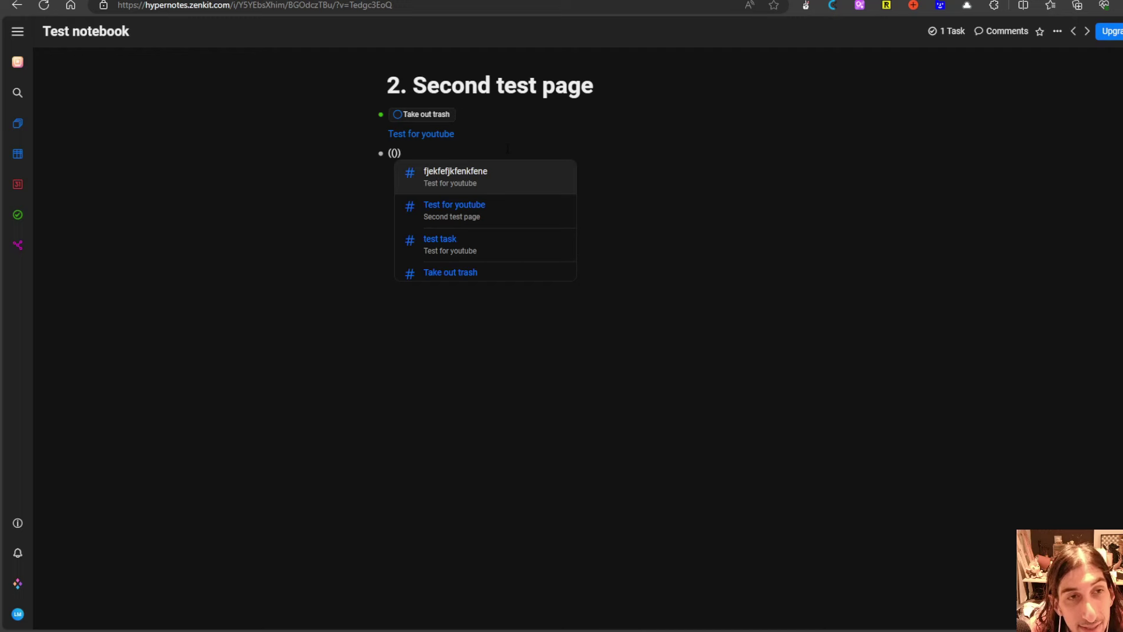
{"action": "key", "text": "Return"}
{"action": "key", "text": "Return"}
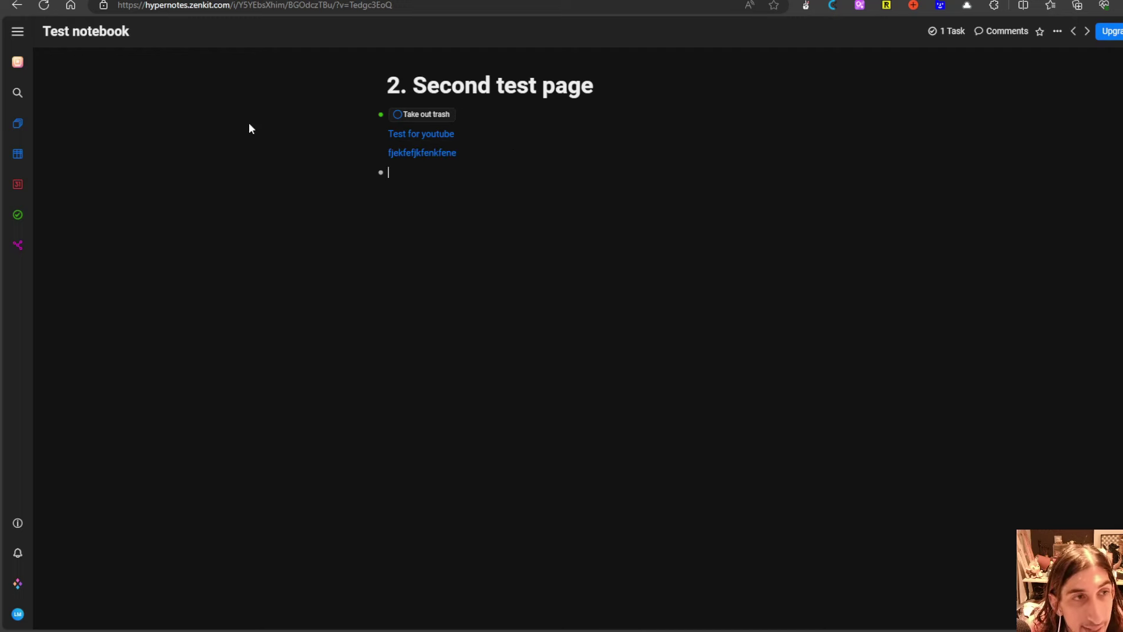
Step: Follow the reference to its source page and view its mentions, then return to the Second test page
{"action": "left_click", "coordinate": [422, 155]}
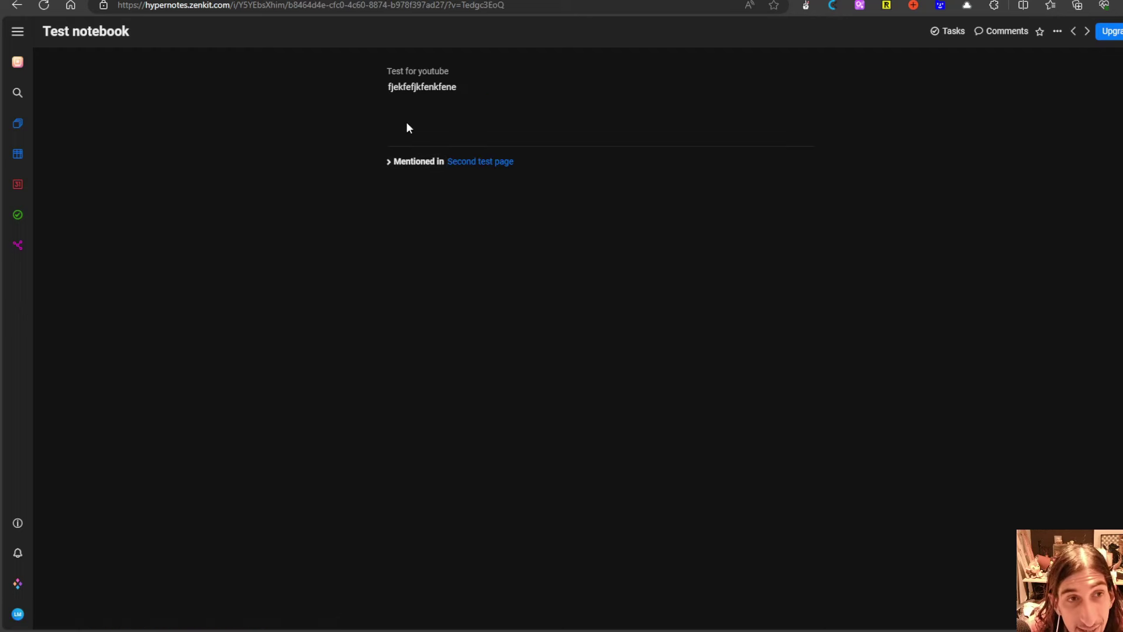
{"action": "left_click", "coordinate": [412, 166]}
{"action": "left_click", "coordinate": [401, 165]}
{"action": "left_click", "coordinate": [448, 162]}
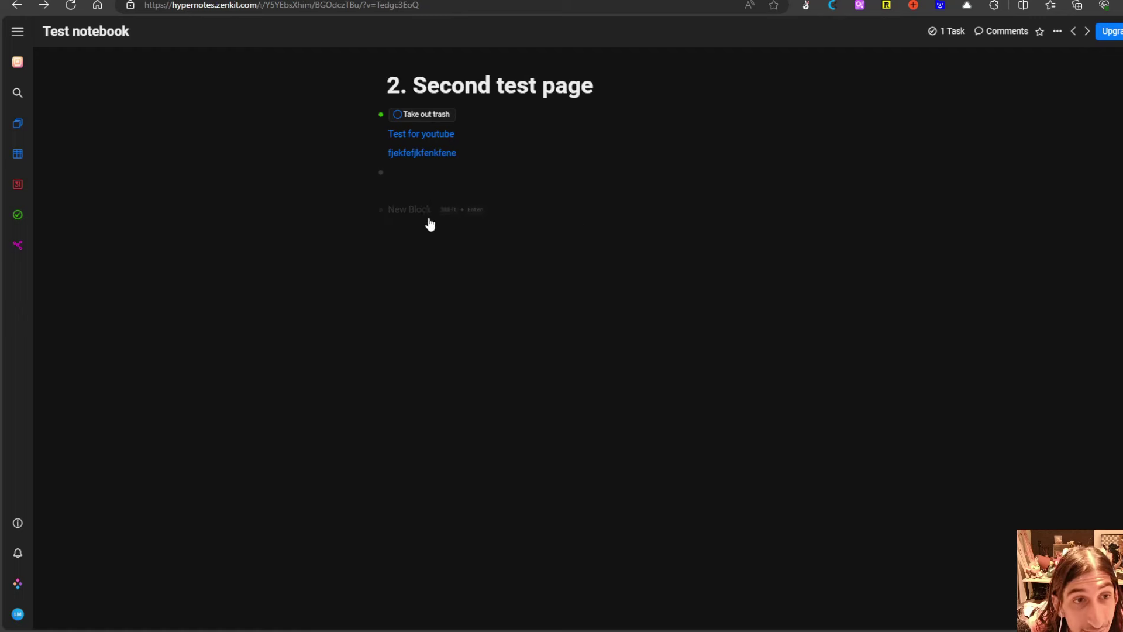
{"action": "left_click", "coordinate": [428, 212]}
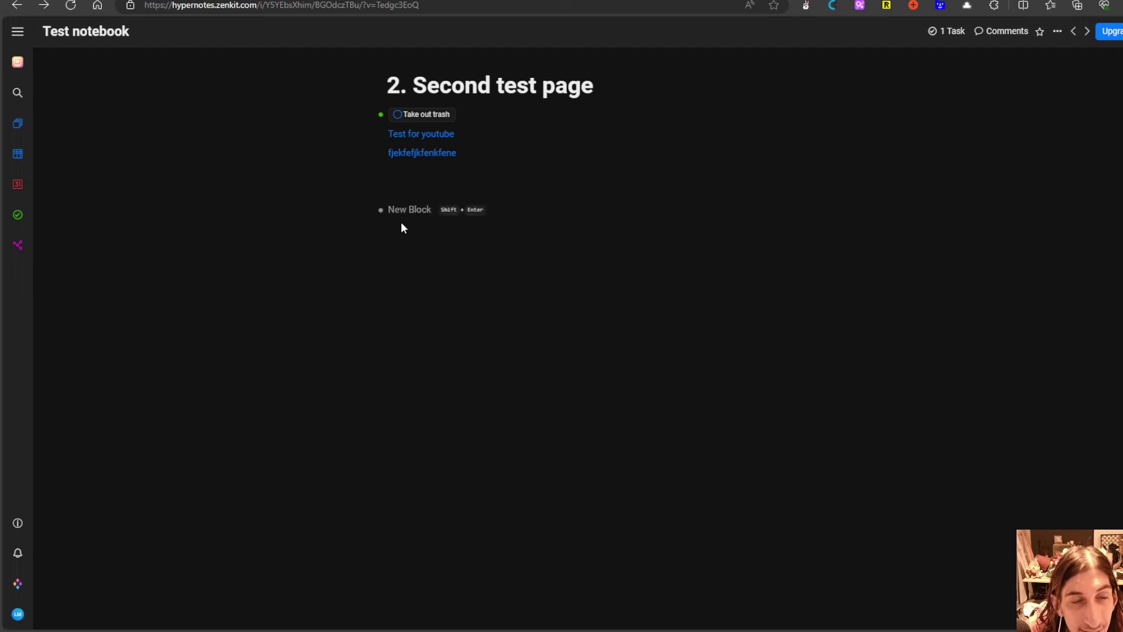
{"action": "left_click", "coordinate": [457, 159]}
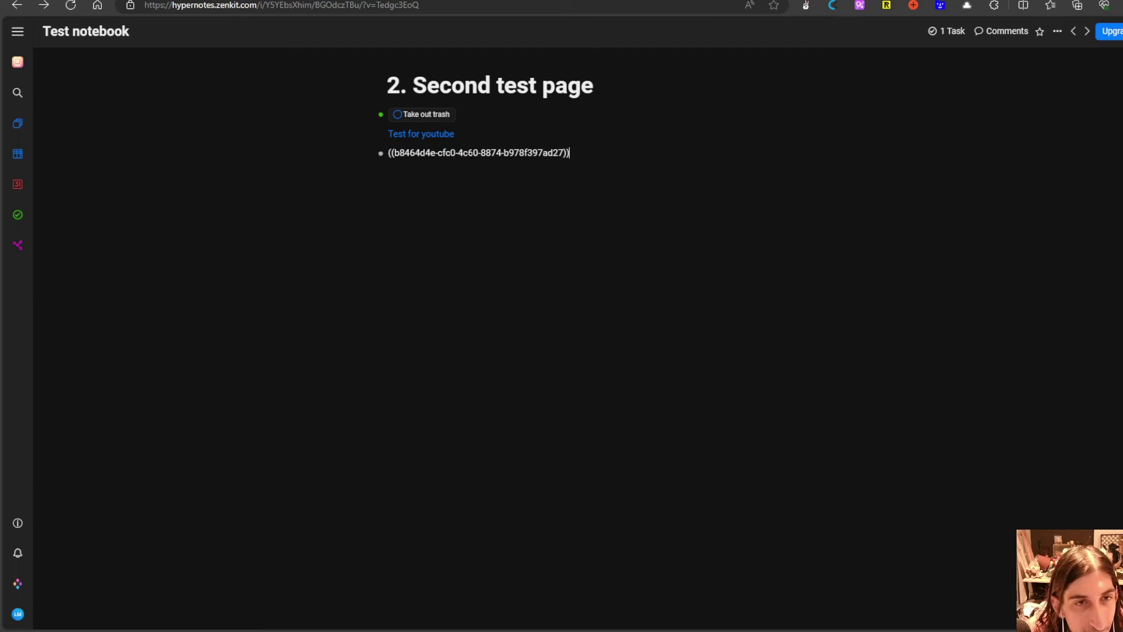
Step: Finish the reference line and start a new bullet, trying '###' and then clearing it
{"action": "key", "text": "Return"}
{"action": "type", "text": "###"}
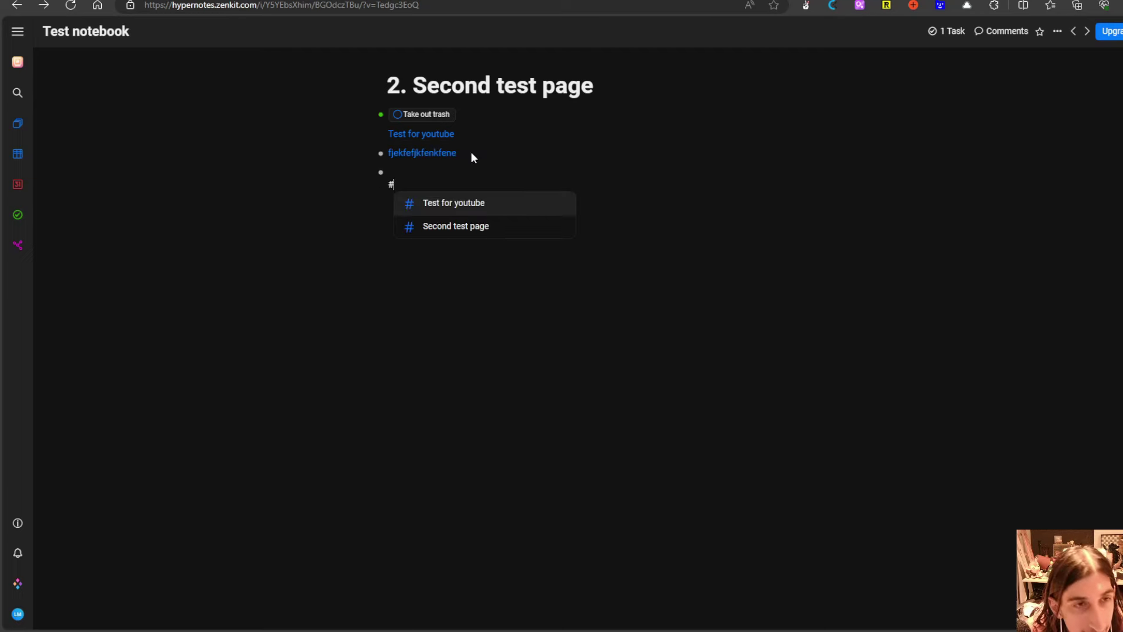
{"action": "key", "text": "BackSpace"}
{"action": "key", "text": "BackSpace"}
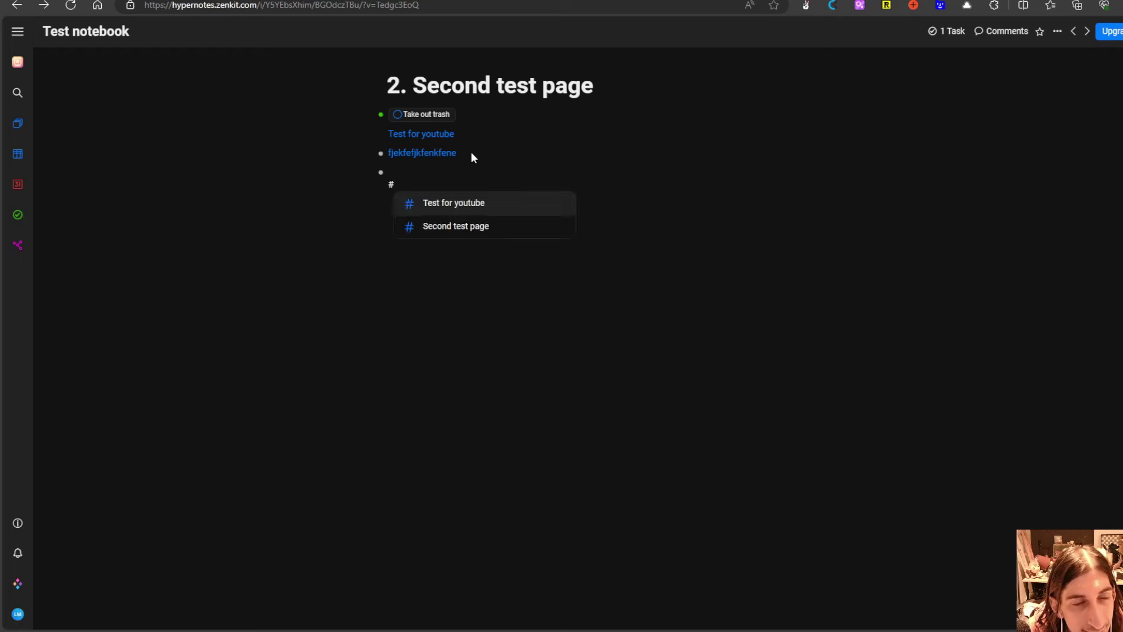
{"action": "key", "text": "BackSpace"}
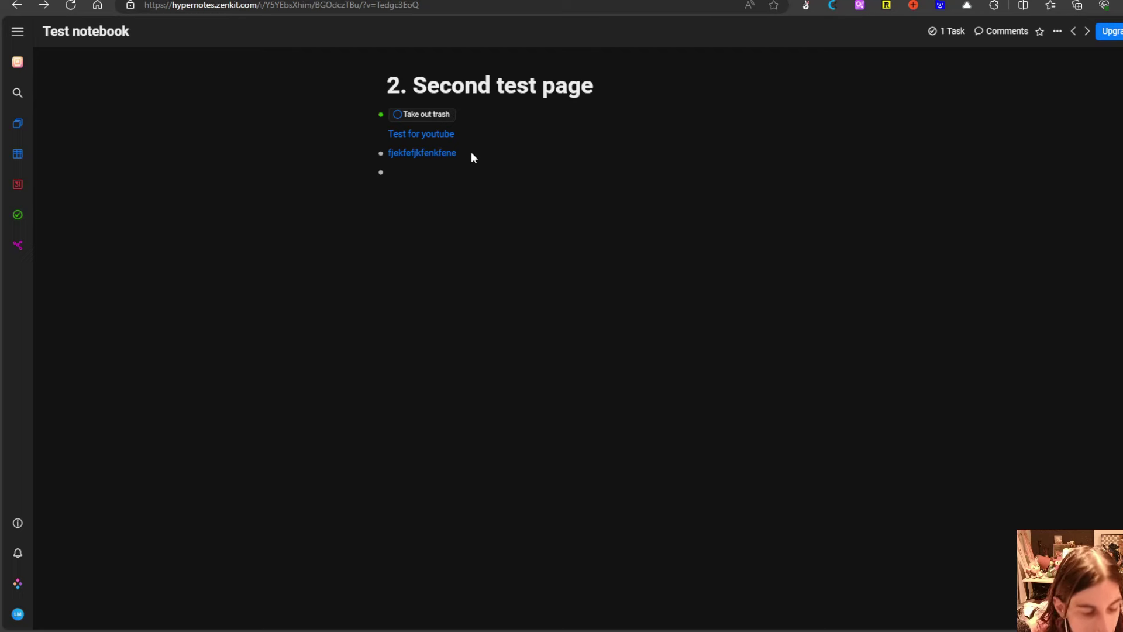
Step: On a fresh line, bring up the '/' insert menu and scroll to find the Drawing option
{"action": "key", "text": "Return"}
{"action": "type", "text": "/"}
{"action": "scroll", "coordinate": [454, 270], "scroll_direction": "down", "scroll_amount": 2}
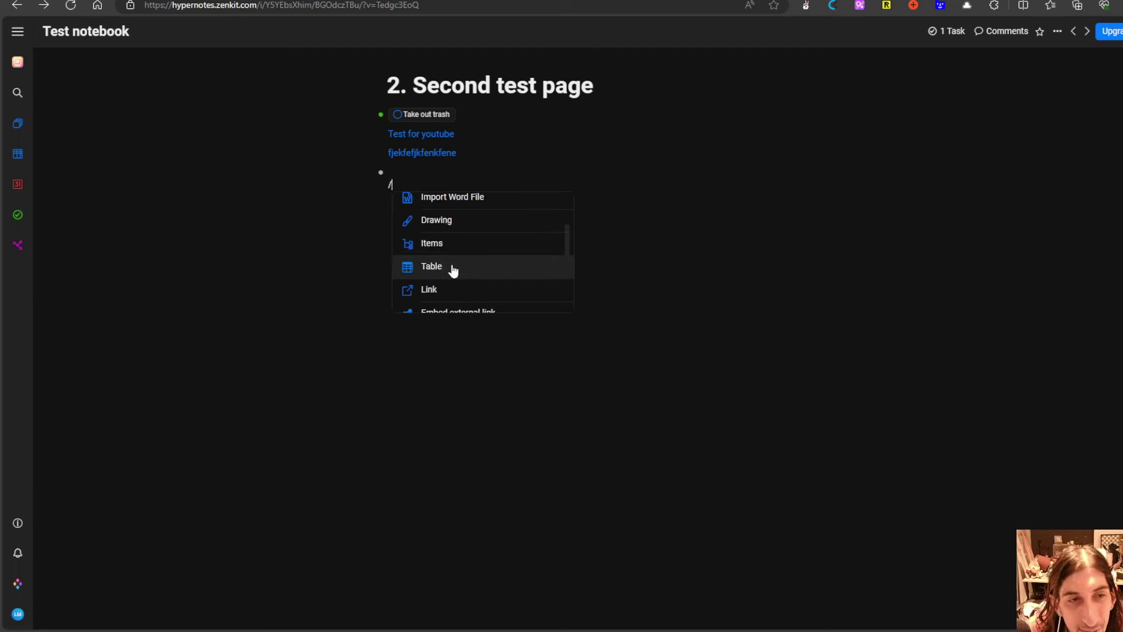
{"action": "scroll", "coordinate": [462, 257], "scroll_direction": "down", "scroll_amount": 2}
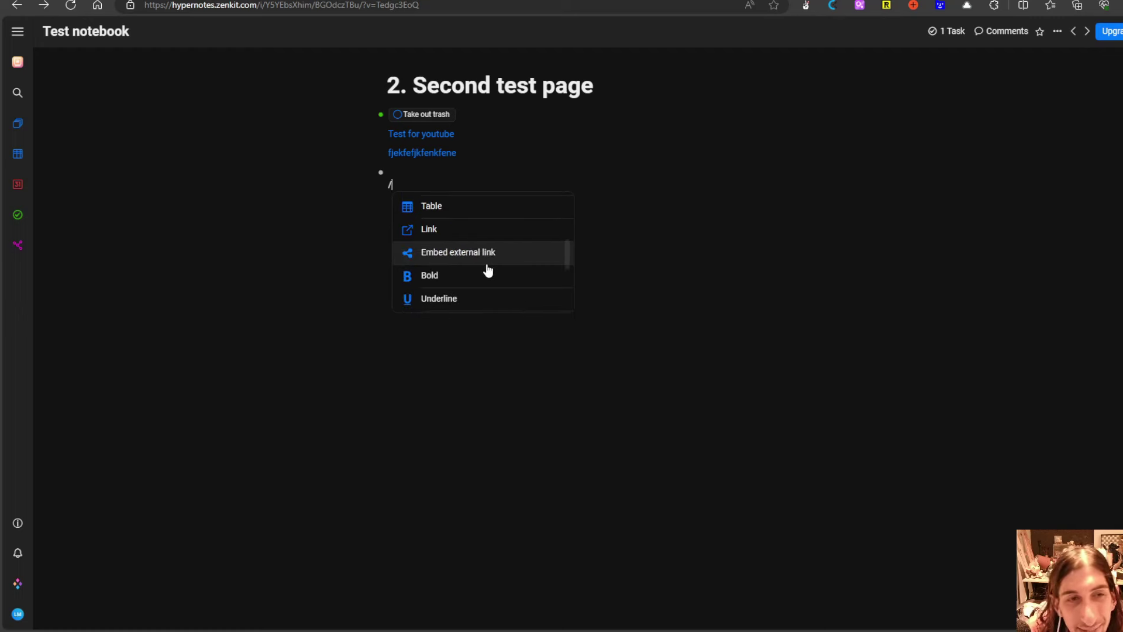
{"action": "scroll", "coordinate": [468, 268], "scroll_direction": "down", "scroll_amount": 1}
{"action": "scroll", "coordinate": [468, 268], "scroll_direction": "down", "scroll_amount": 1}
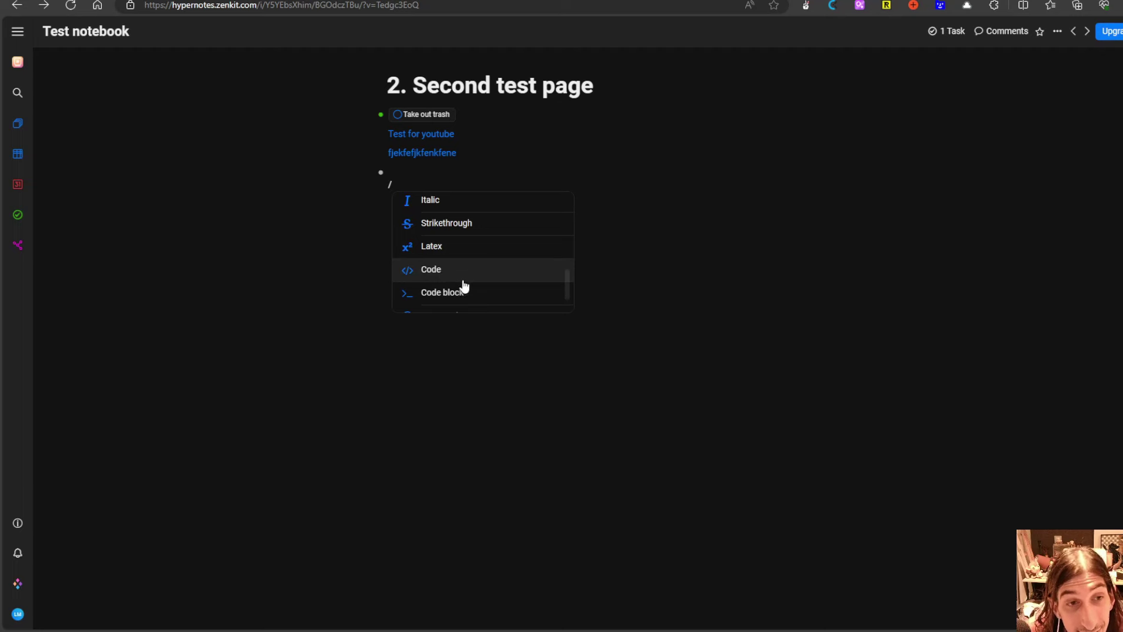
{"action": "scroll", "coordinate": [468, 280], "scroll_direction": "down", "scroll_amount": 1}
{"action": "scroll", "coordinate": [490, 292], "scroll_direction": "up", "scroll_amount": 2}
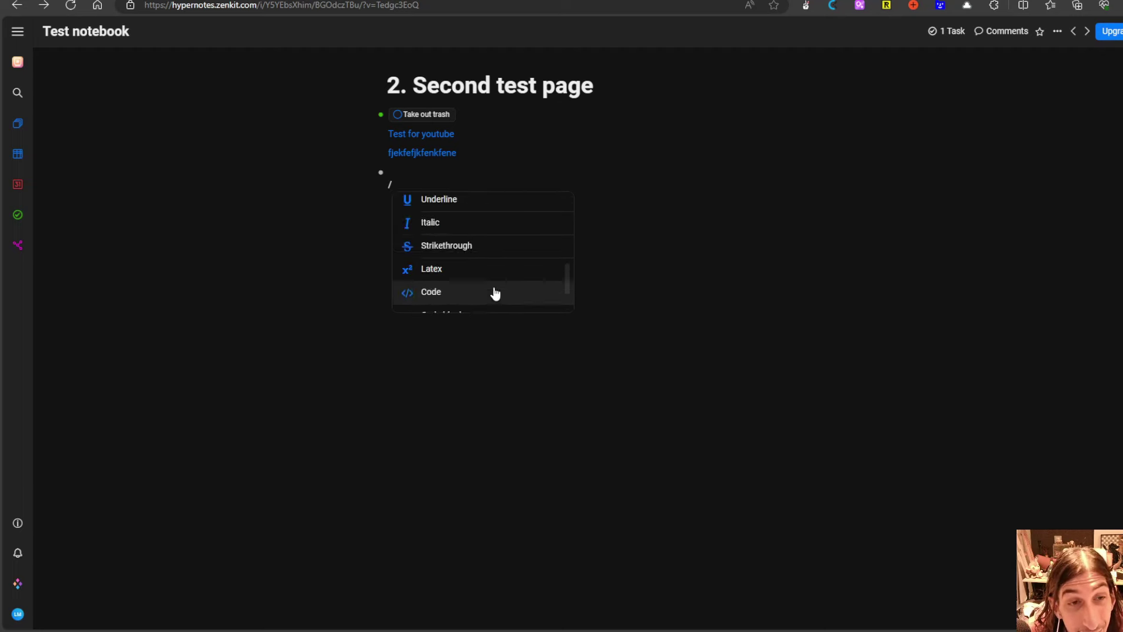
{"action": "scroll", "coordinate": [491, 281], "scroll_direction": "up", "scroll_amount": 3}
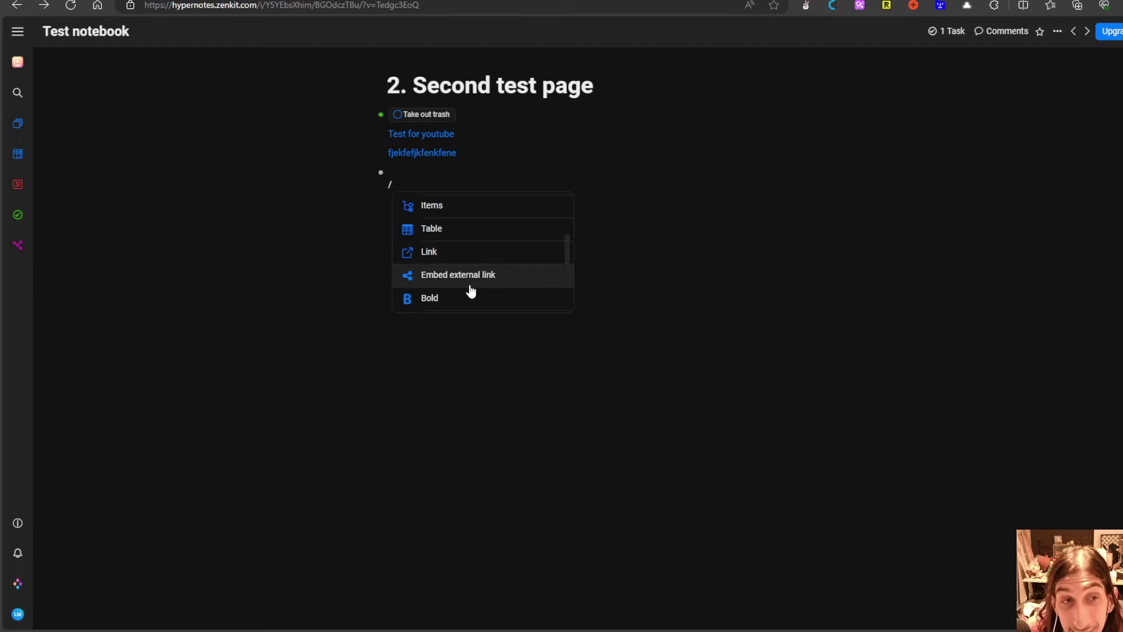
{"action": "scroll", "coordinate": [476, 275], "scroll_direction": "up", "scroll_amount": 2}
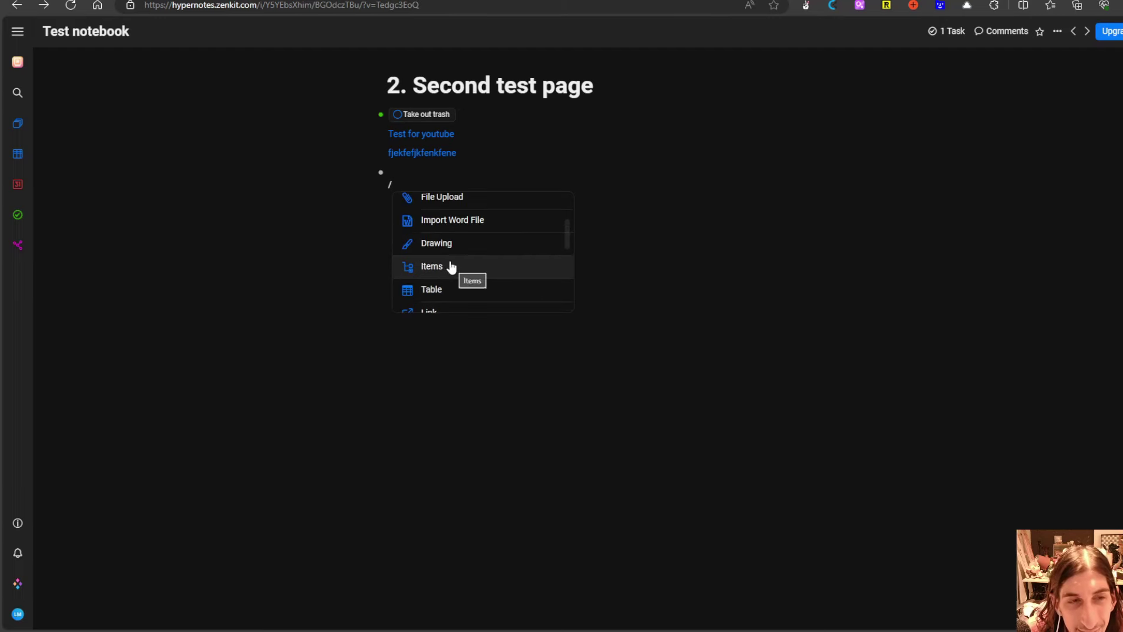
Step: Insert a drawing, sketch a freehand curve, then clear the canvas
{"action": "left_click", "coordinate": [453, 243]}
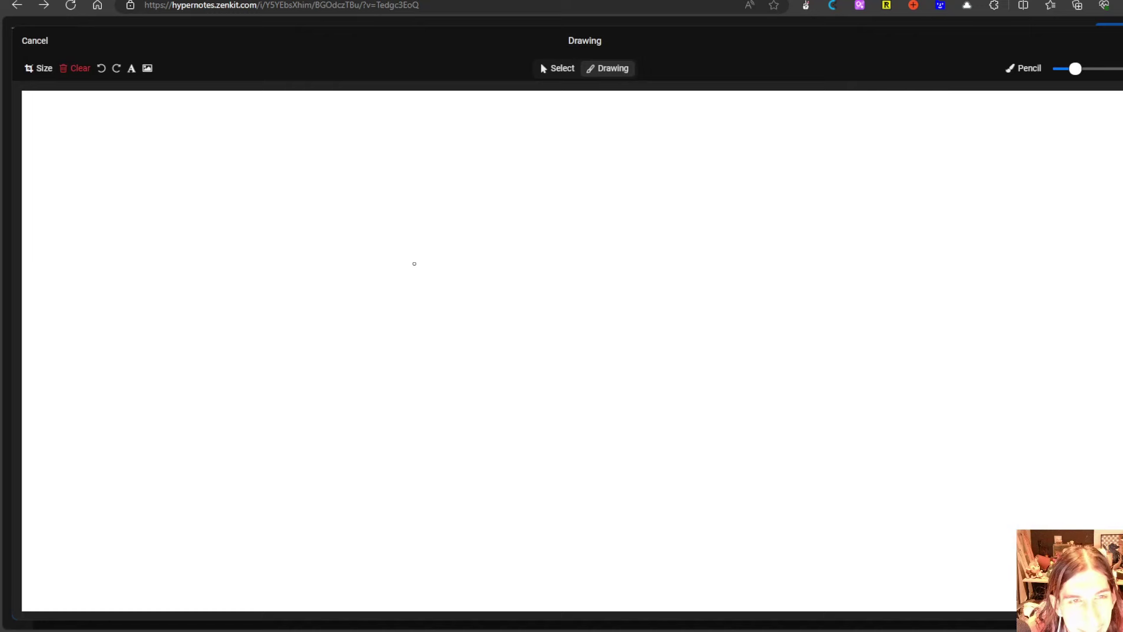
{"action": "mouse_move", "coordinate": [293, 246]}
{"action": "left_mouse_down"}
{"action": "mouse_move", "coordinate": [406, 213]}
{"action": "mouse_move", "coordinate": [394, 286]}
{"action": "mouse_move", "coordinate": [460, 284]}
{"action": "left_mouse_up"}
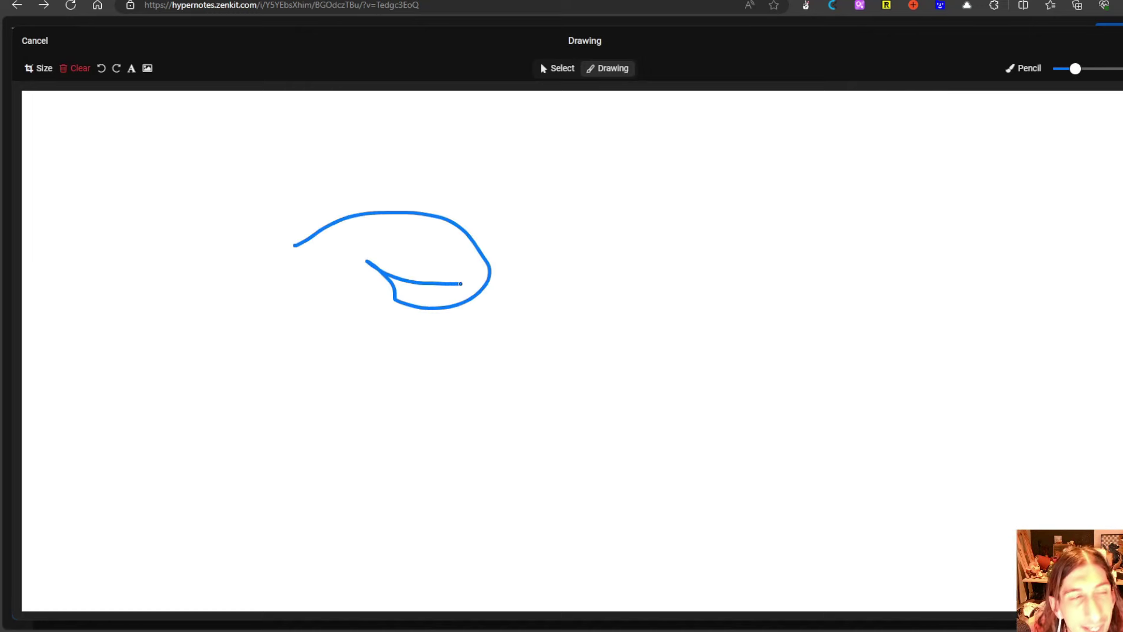
{"action": "left_click", "coordinate": [66, 71]}
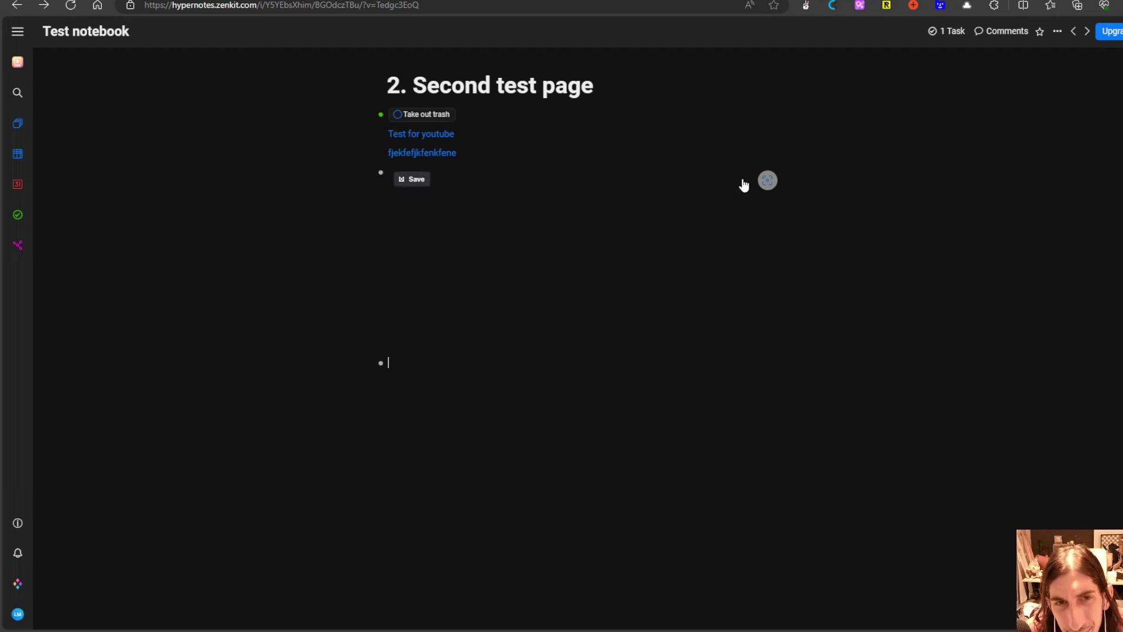
Step: Delete the inserted ![Drawing.png] line from the Second test page
{"action": "left_click", "coordinate": [676, 168]}
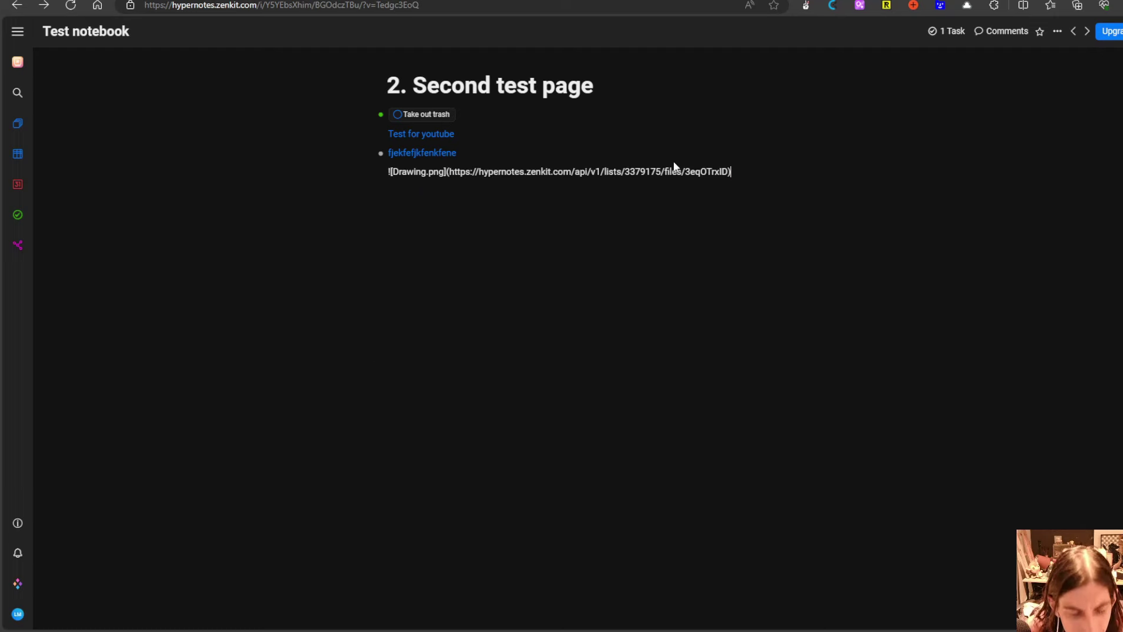
{"action": "left_click", "coordinate": [759, 168]}
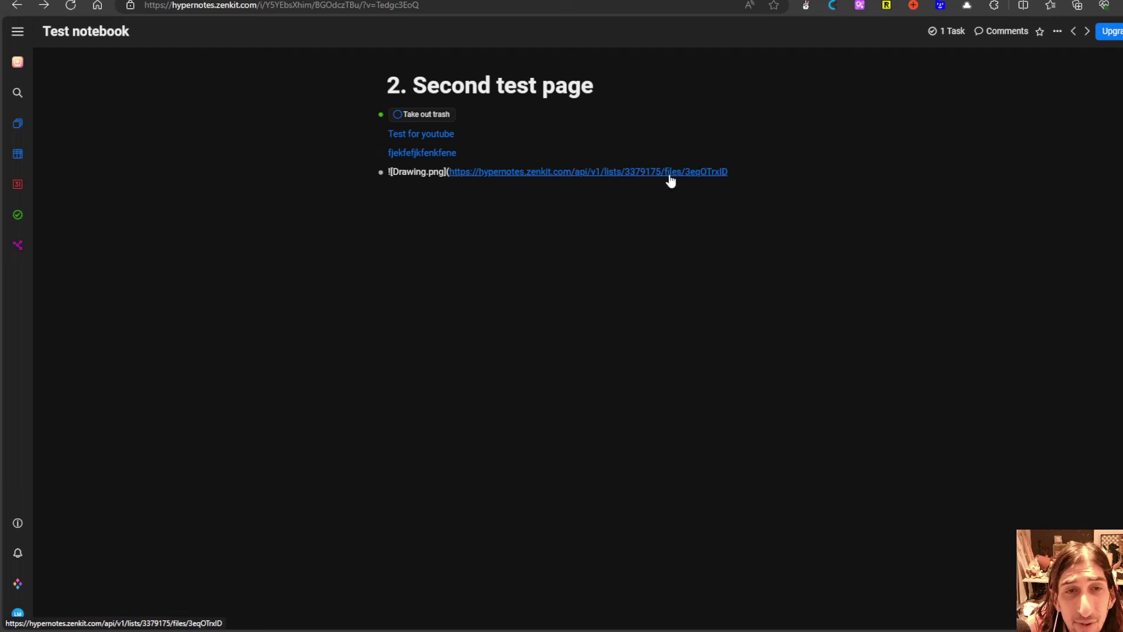
{"action": "left_click", "coordinate": [754, 168]}
{"action": "key", "text": "shift+Home"}
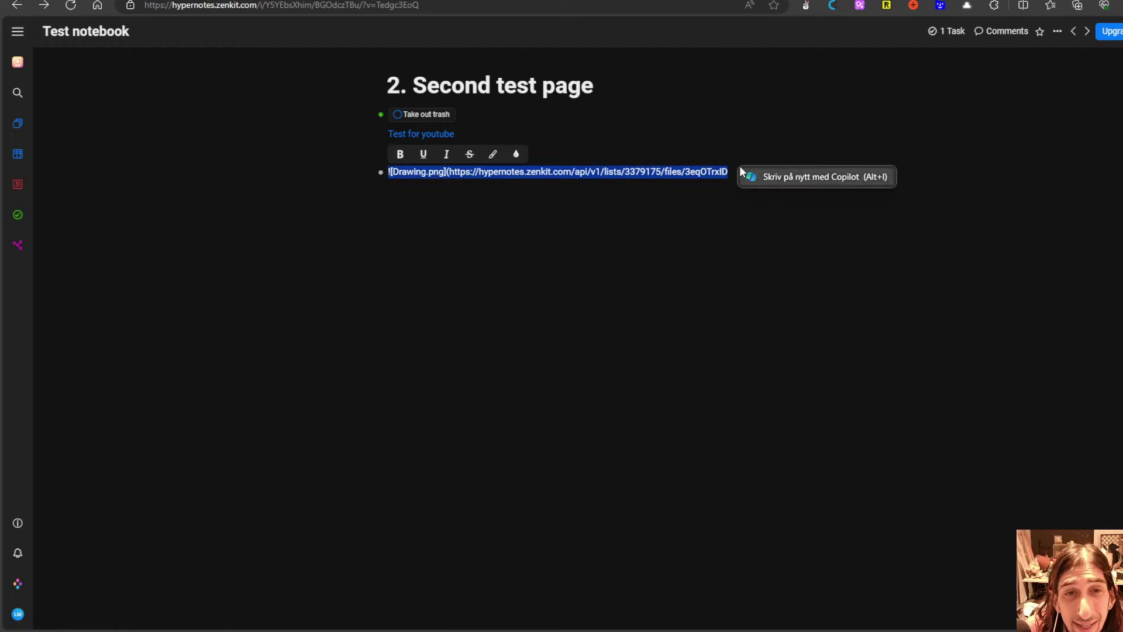
{"action": "key", "text": "BackSpace"}
Step: Paste into the fjekfefjkfenkfene reference line so it renders as a link, then show the task list
{"action": "left_click", "coordinate": [560, 162]}
{"action": "type", "text": "((b8464d4e-cfc0-4c60-8874-b978f397ad27))"}
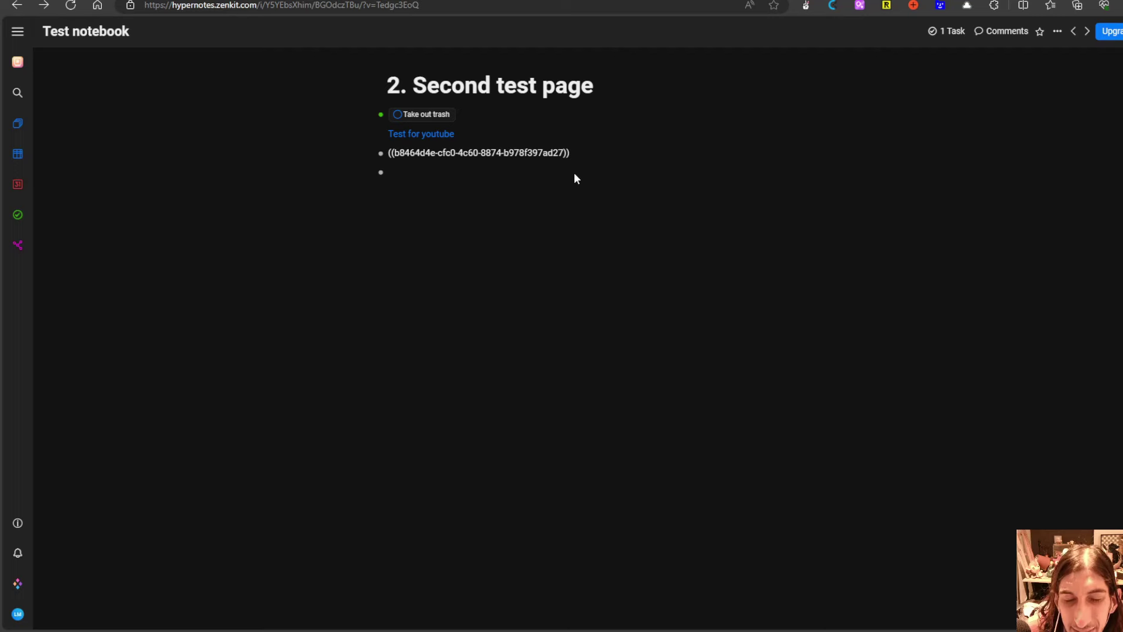
{"action": "left_click", "coordinate": [573, 173]}
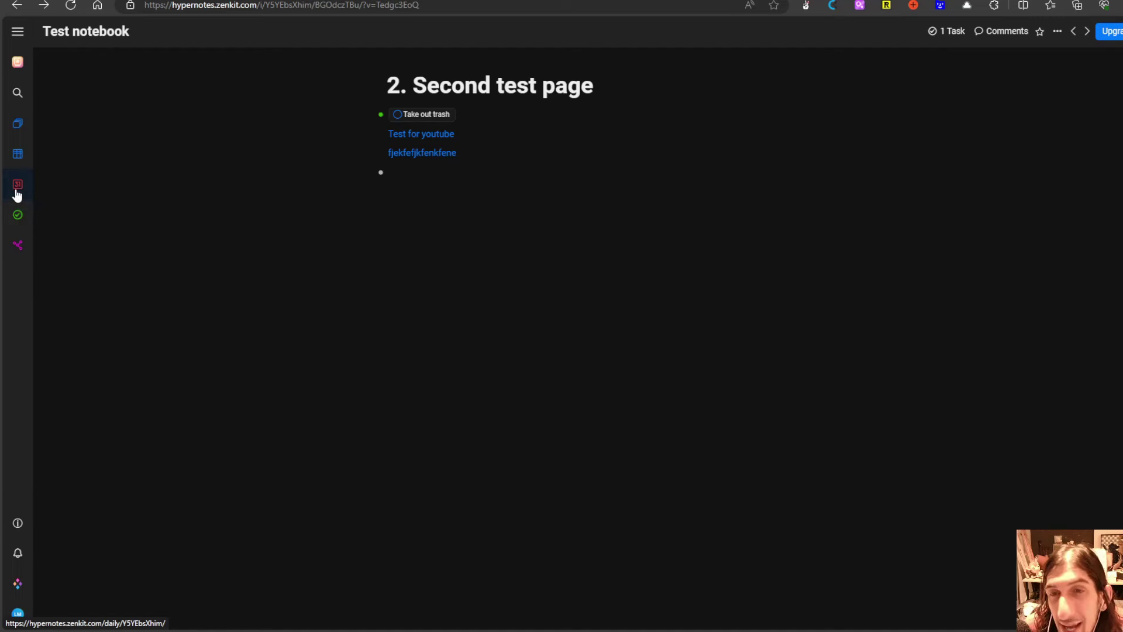
{"action": "left_click", "coordinate": [18, 217]}
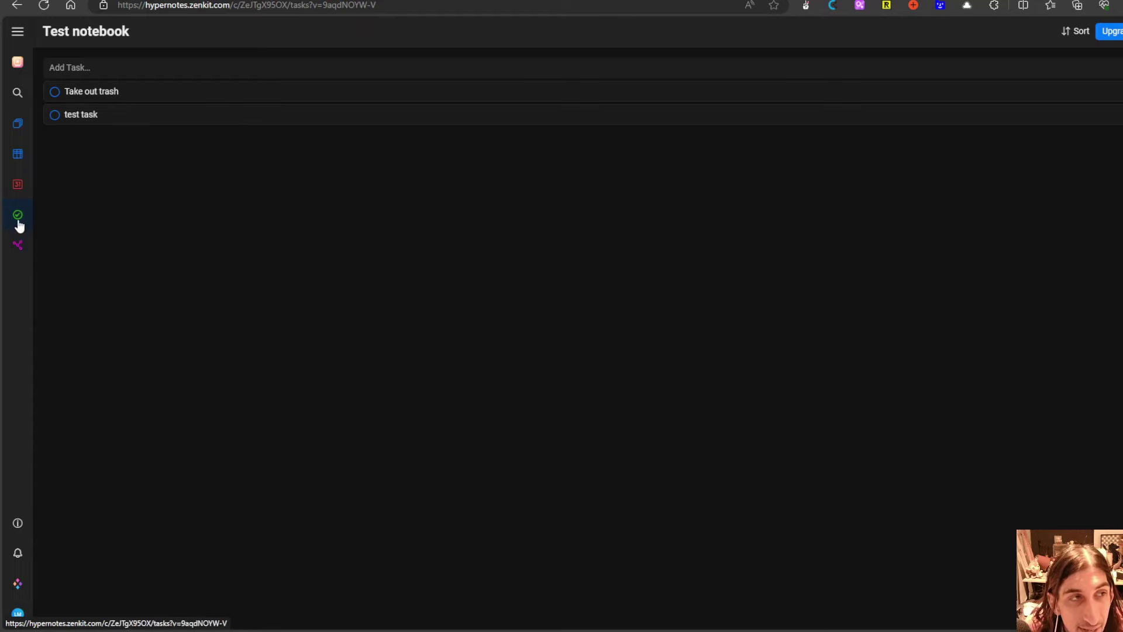
{"action": "left_click", "coordinate": [19, 94]}
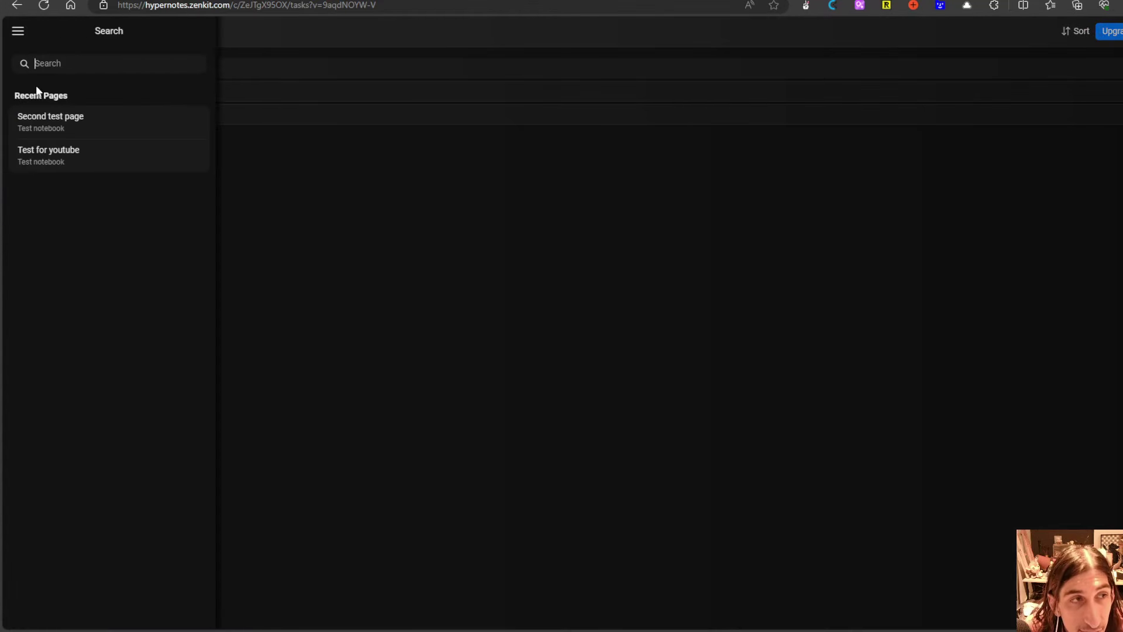
{"action": "left_click", "coordinate": [270, 156]}
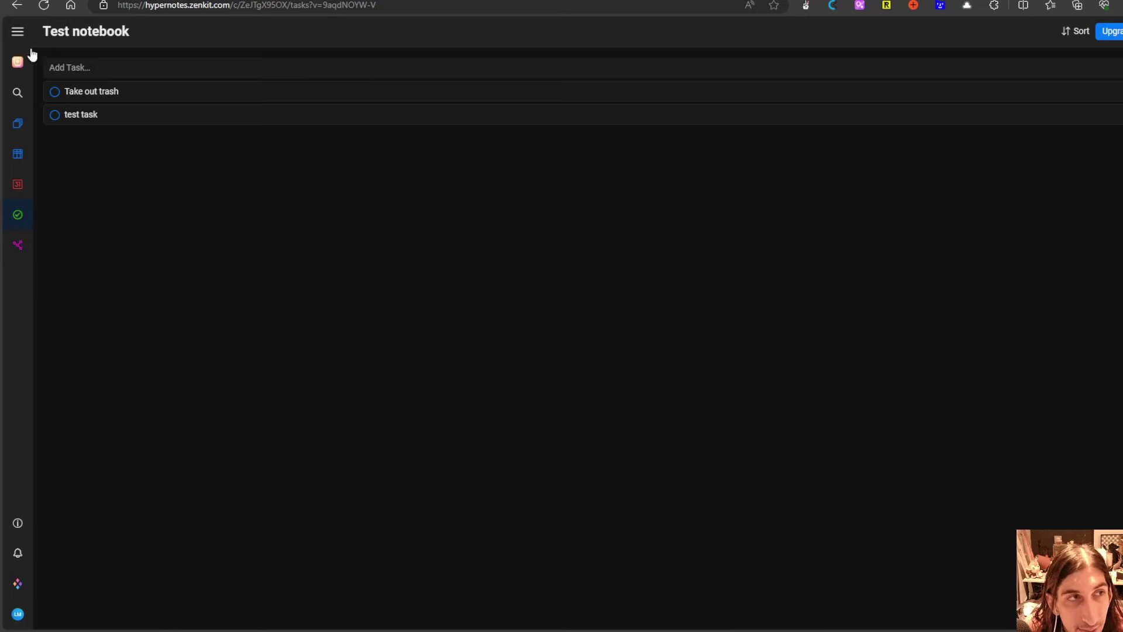
{"action": "mouse_move", "coordinate": [24, 59]}
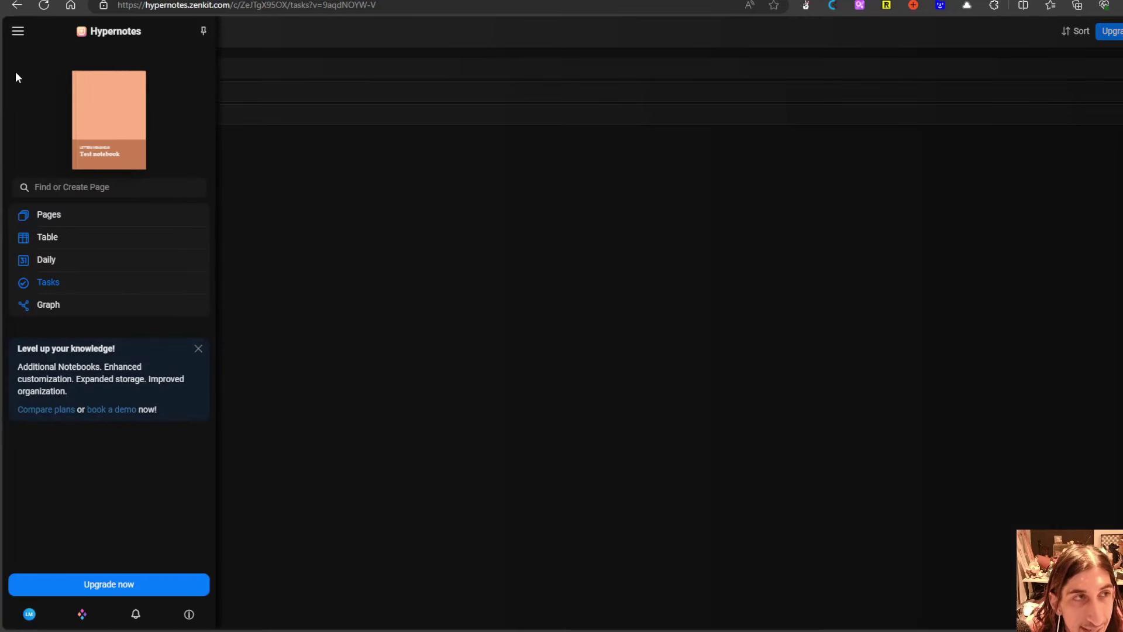
{"action": "left_click", "coordinate": [18, 32]}
{"action": "left_click", "coordinate": [17, 62]}
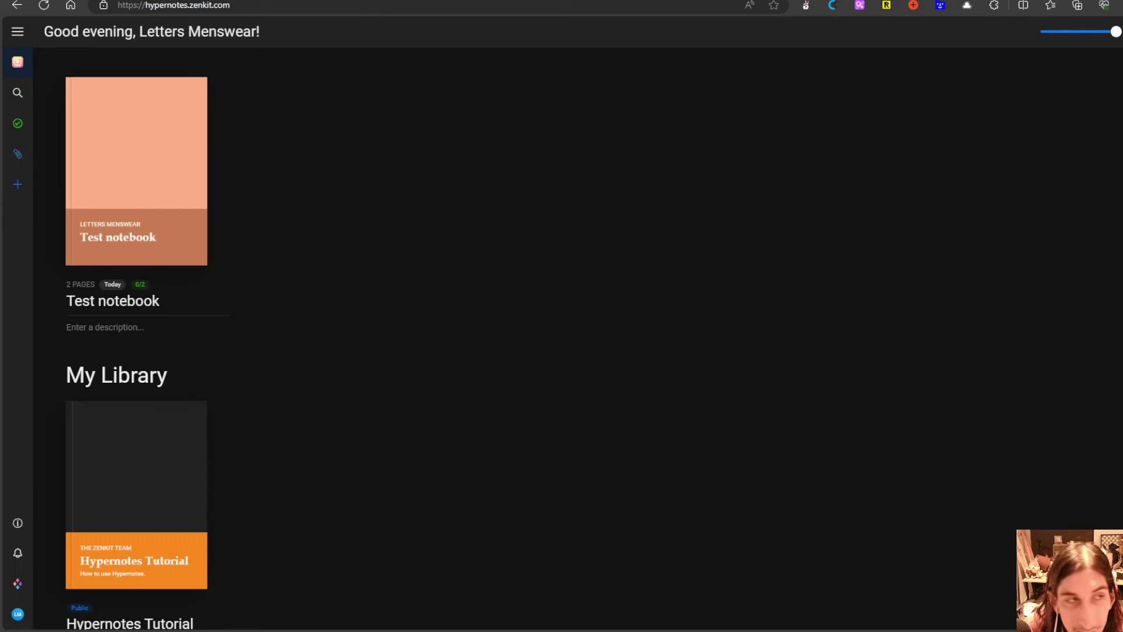
{"action": "left_click", "coordinate": [118, 241]}
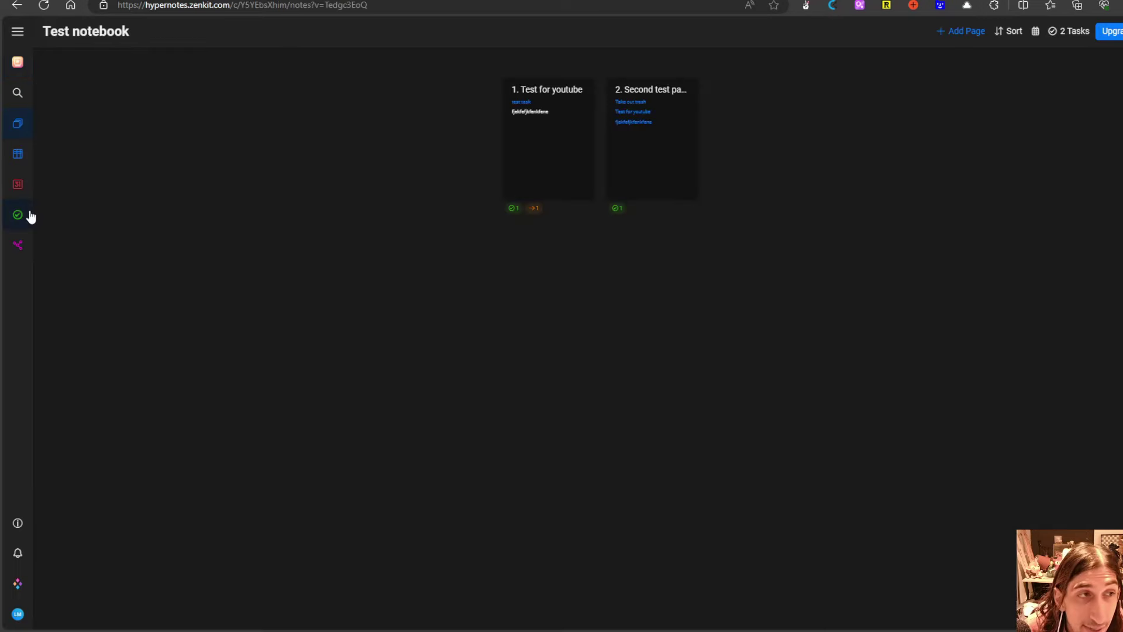
{"action": "left_click", "coordinate": [18, 62]}
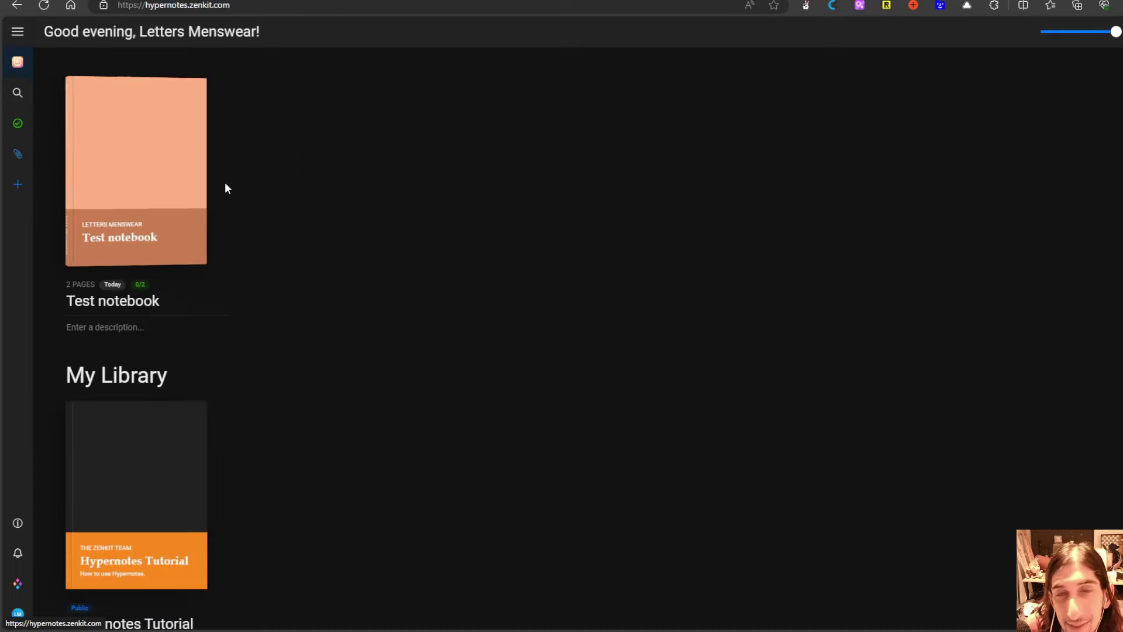
{"action": "scroll", "coordinate": [266, 222], "scroll_direction": "up", "scroll_amount": 2}
{"action": "left_click", "coordinate": [137, 217]}
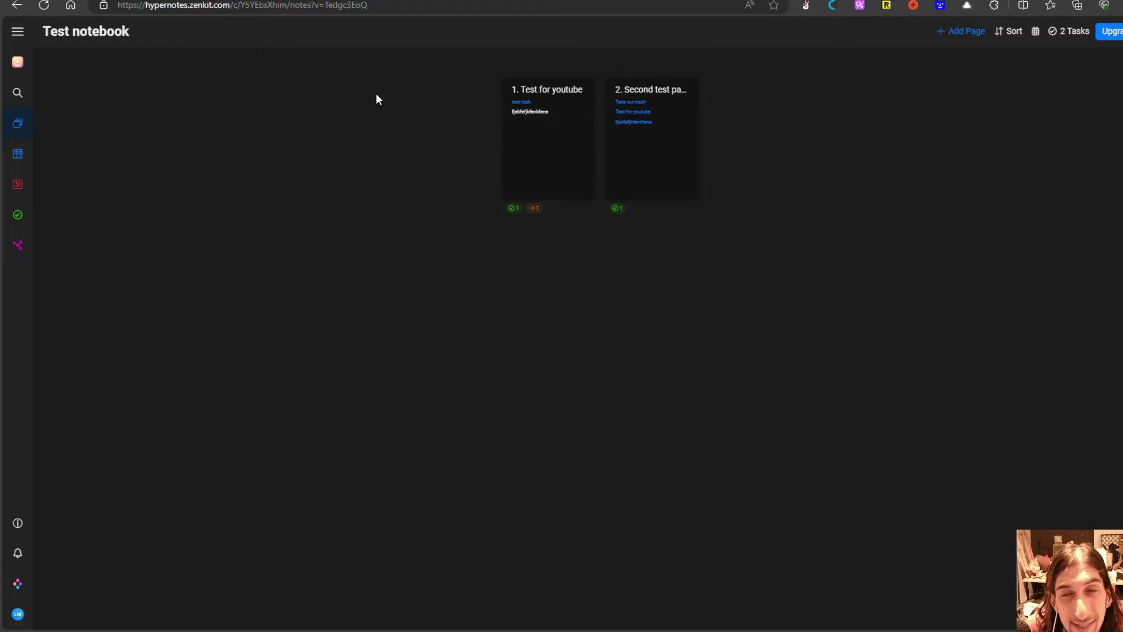
{"action": "left_click", "coordinate": [10, 63]}
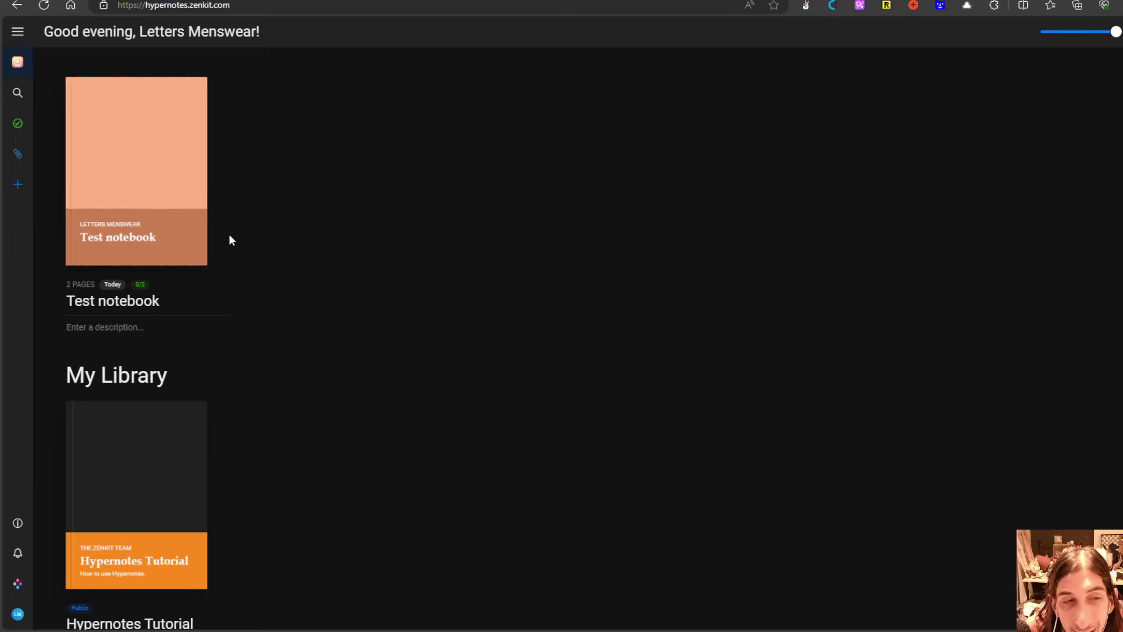
Step: Mark Take out trash as done in Test notebook's task list, then reopen the notebook from Home
{"action": "left_click", "coordinate": [129, 220]}
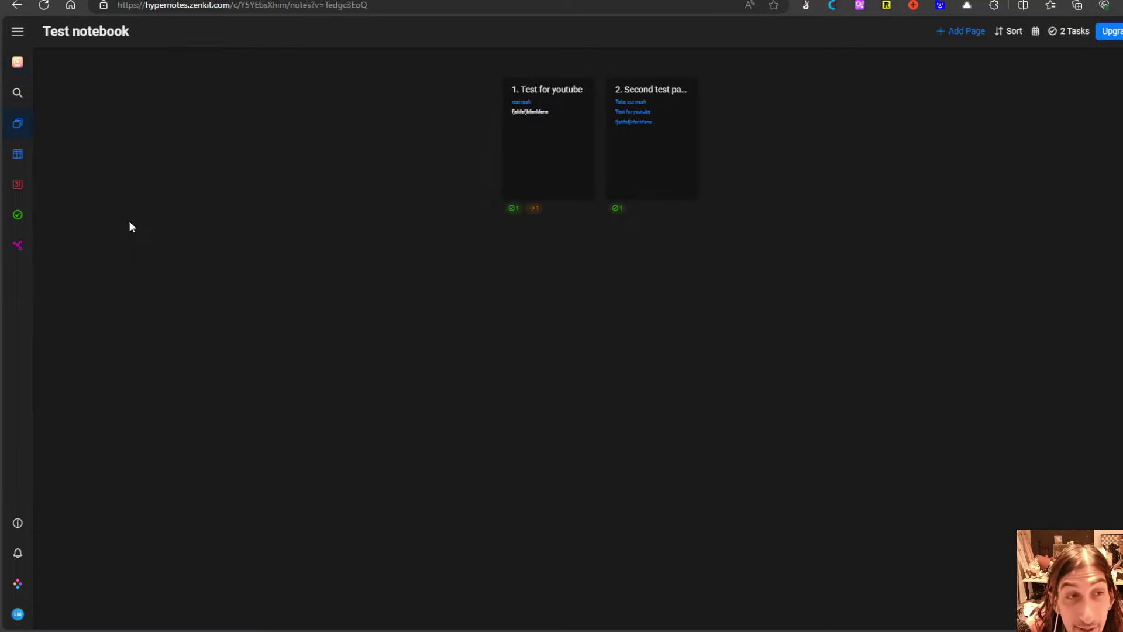
{"action": "left_click", "coordinate": [541, 183]}
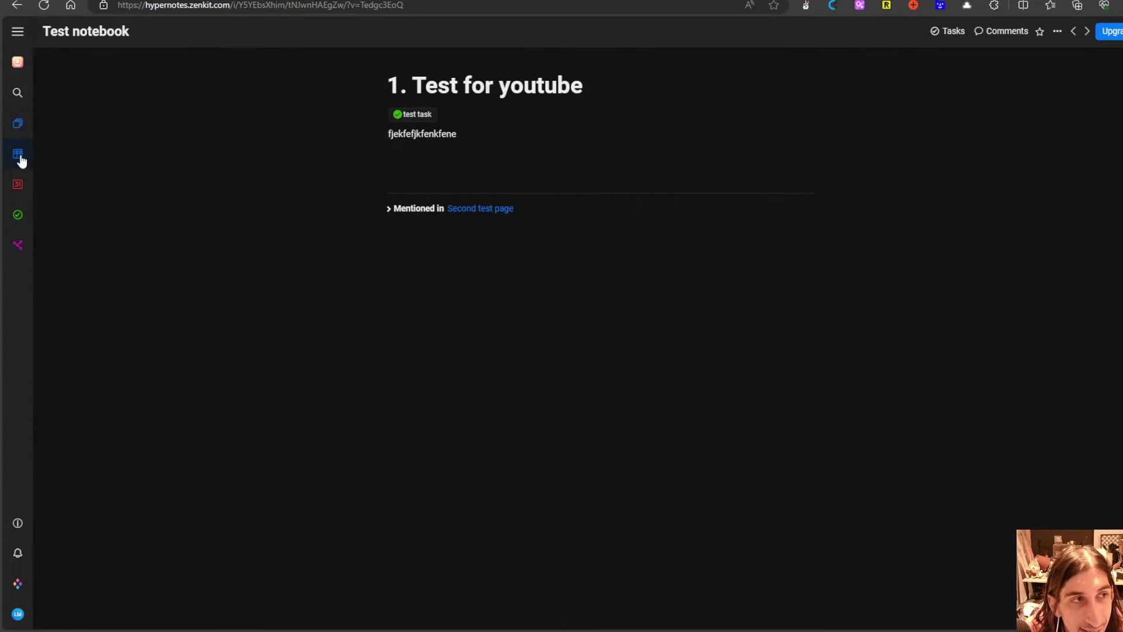
{"action": "left_click", "coordinate": [16, 215]}
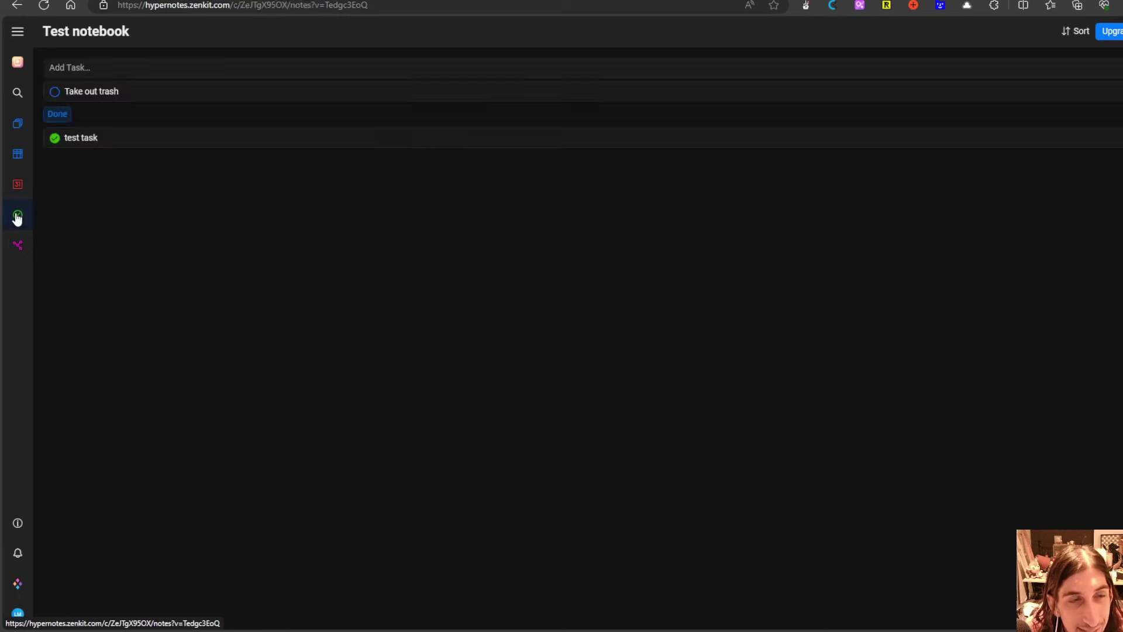
{"action": "left_click", "coordinate": [55, 92]}
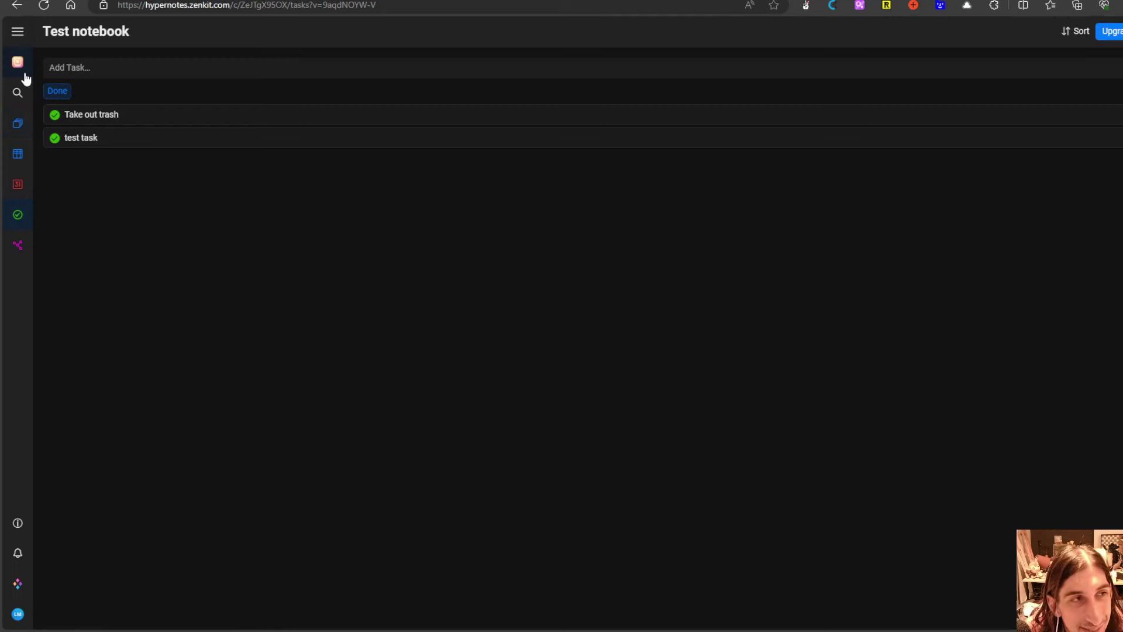
{"action": "left_click", "coordinate": [17, 63]}
{"action": "left_click", "coordinate": [130, 210]}
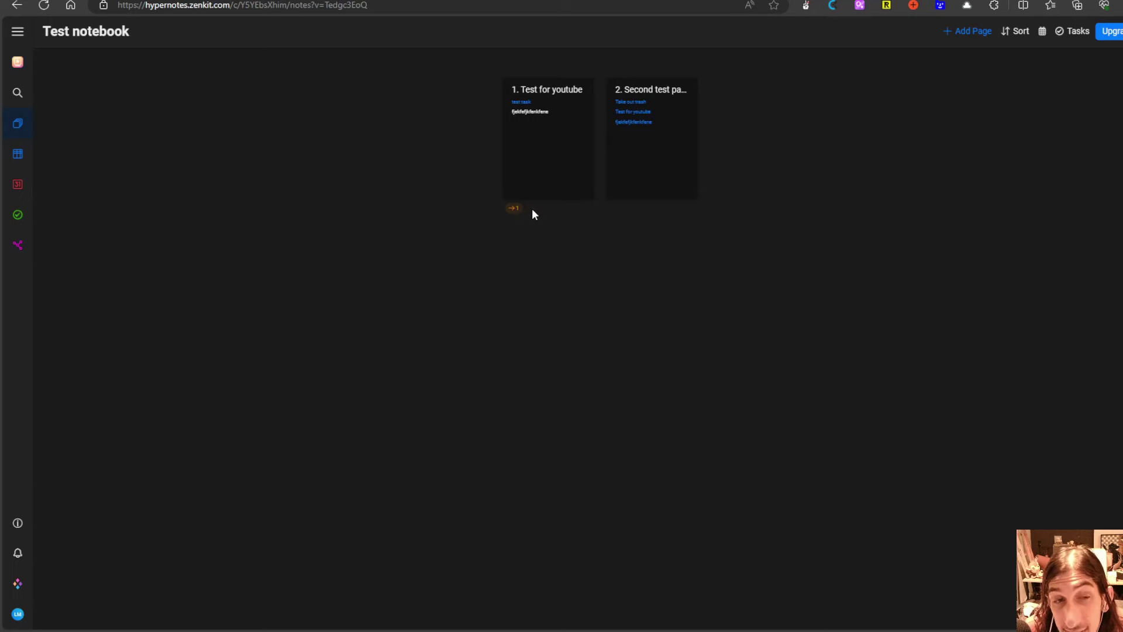
Step: Create the task 'testing tasks' with '!((' on a new line below test task on Test for youtube
{"action": "left_click", "coordinate": [534, 158]}
{"action": "left_click", "coordinate": [508, 135]}
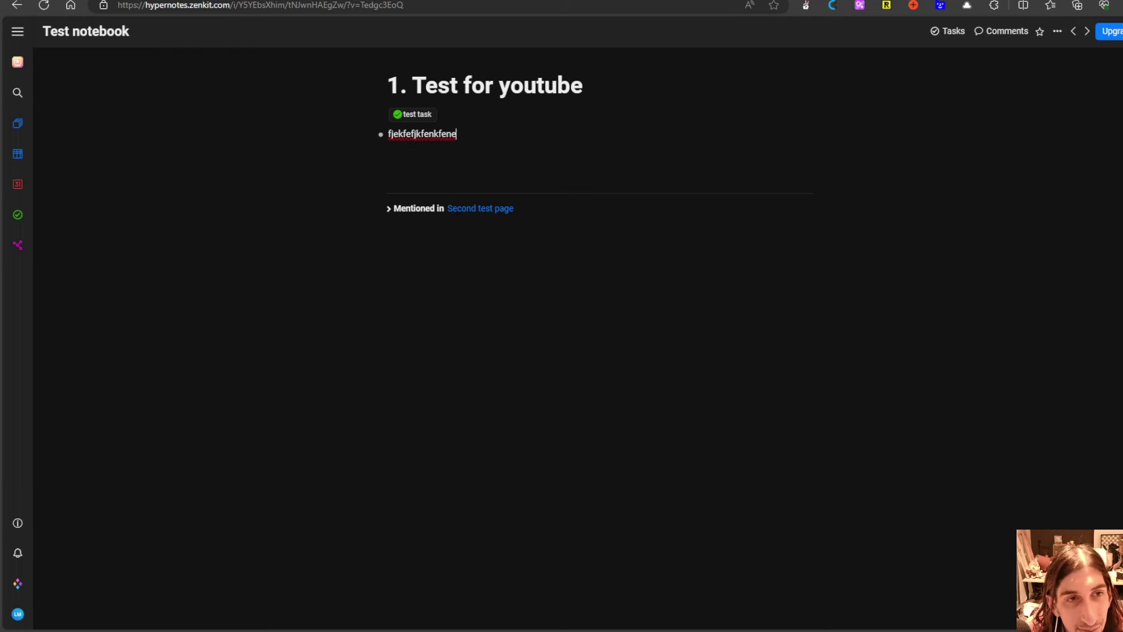
{"action": "left_click", "coordinate": [472, 117]}
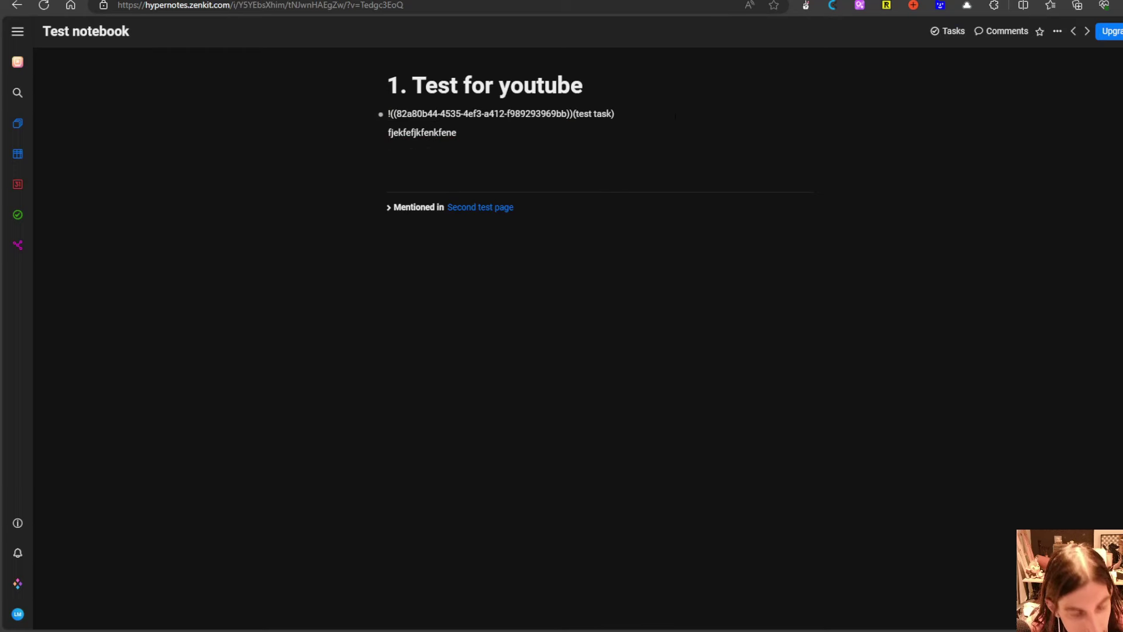
{"action": "key", "text": "Return"}
{"action": "type", "text": "!(("}
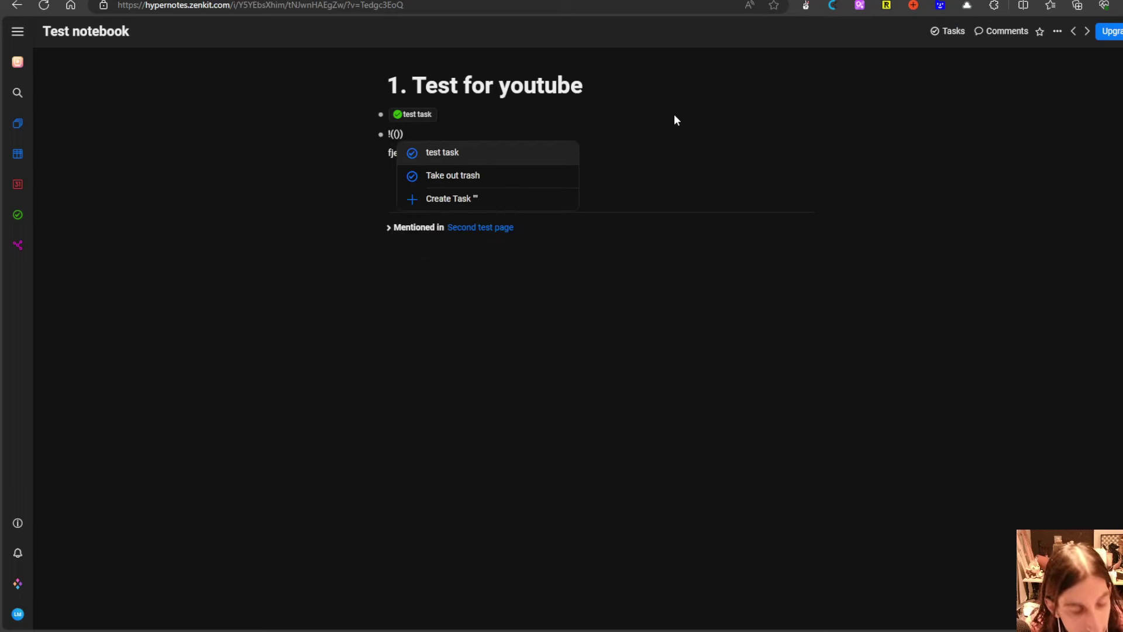
{"action": "type", "text": "testing ta"}
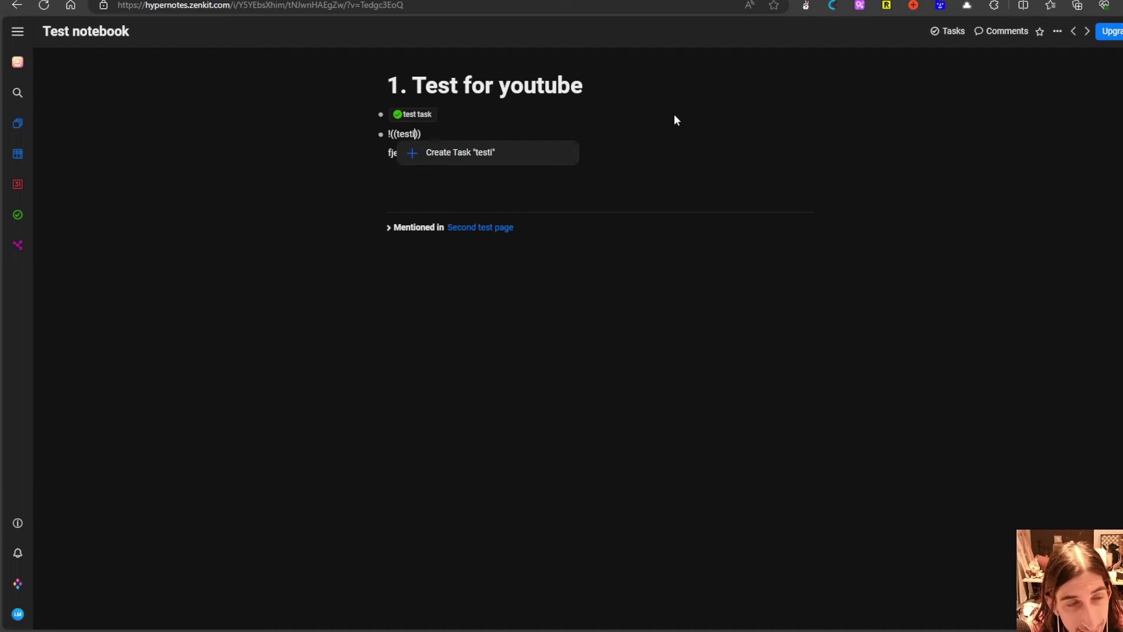
{"action": "type", "text": "sks"}
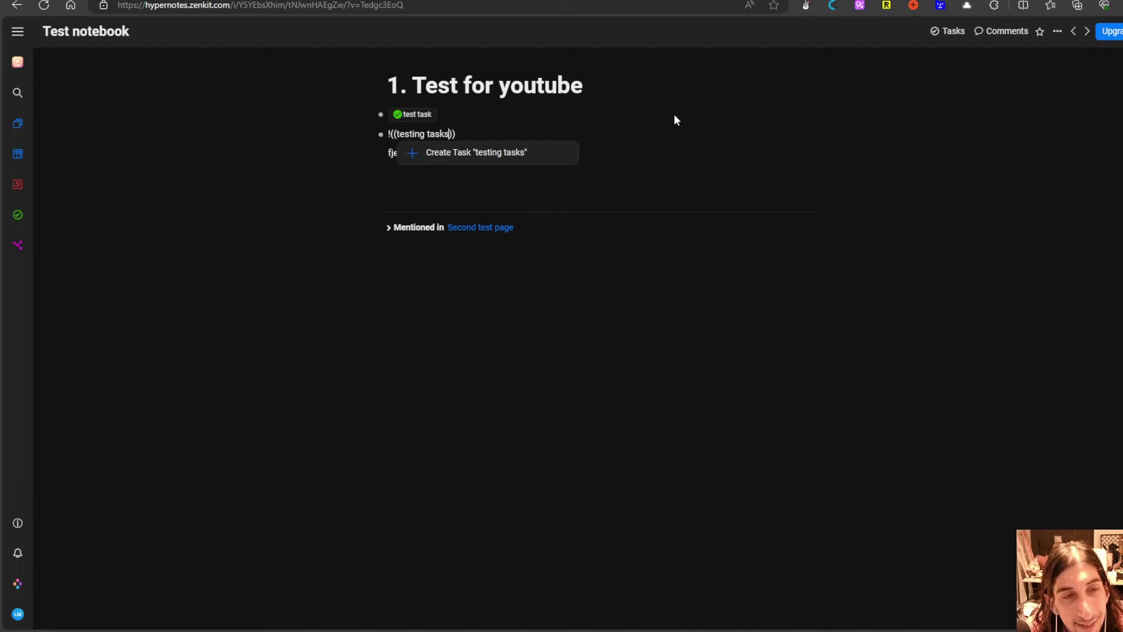
{"action": "key", "text": "Return"}
{"action": "key", "text": "Return"}
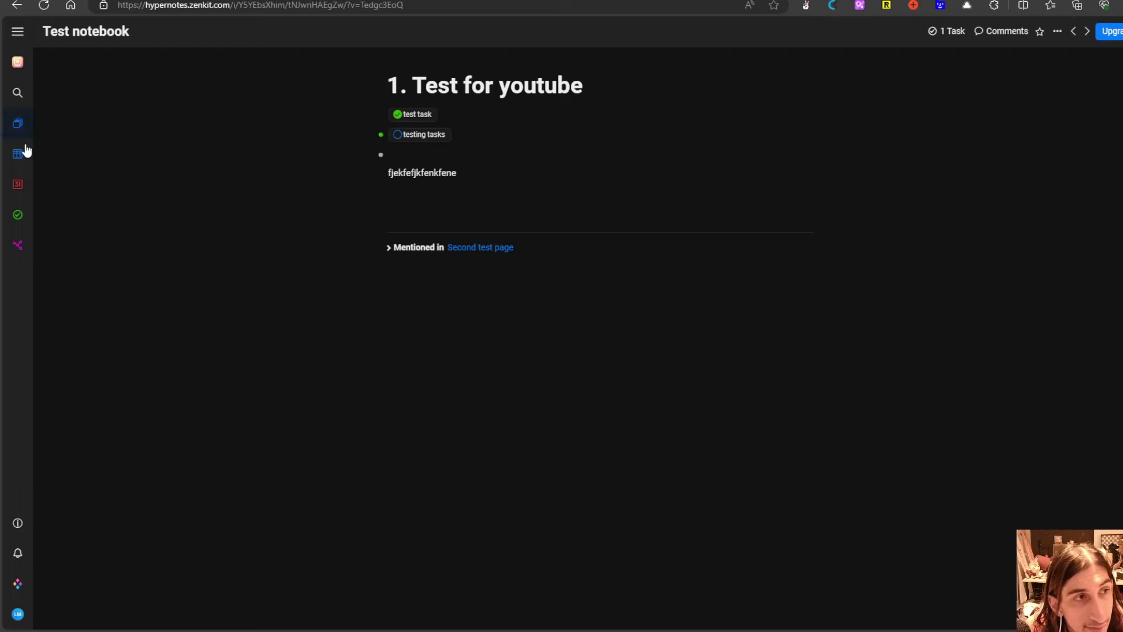
{"action": "left_click", "coordinate": [18, 124]}
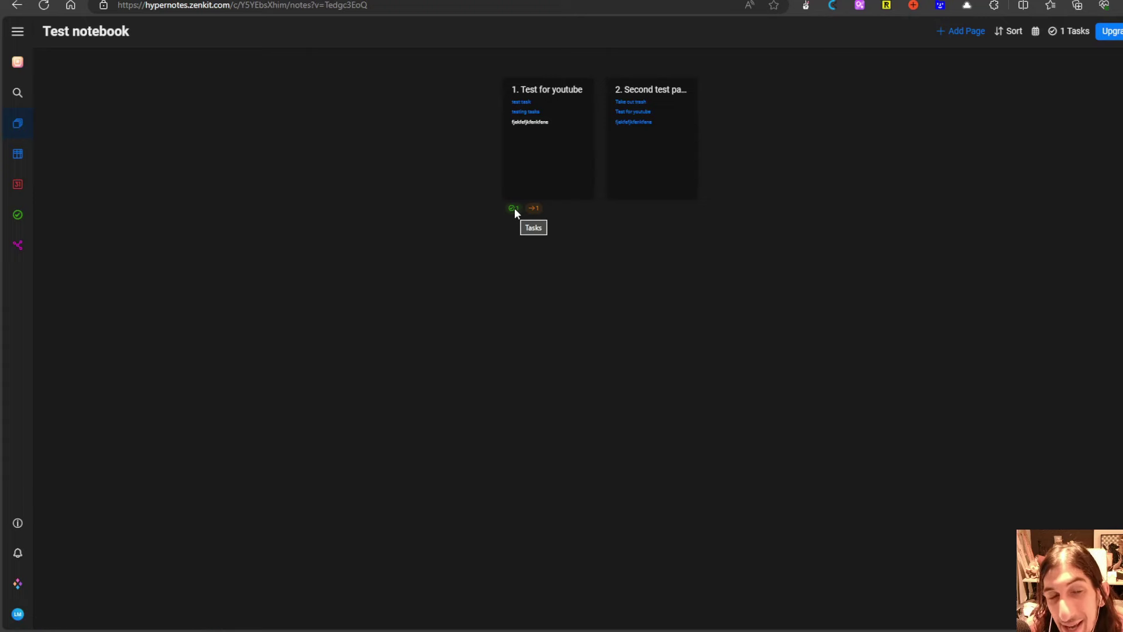
Step: Set the due date of testing tasks to 12 March 2024 and save it
{"action": "left_click", "coordinate": [544, 164]}
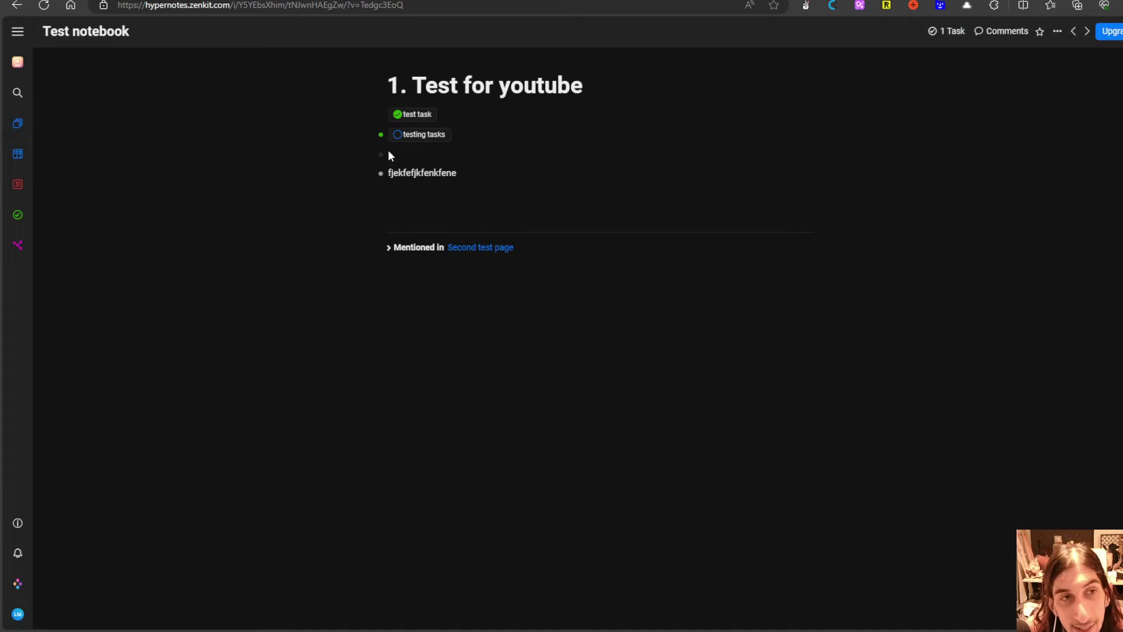
{"action": "left_click", "coordinate": [403, 138]}
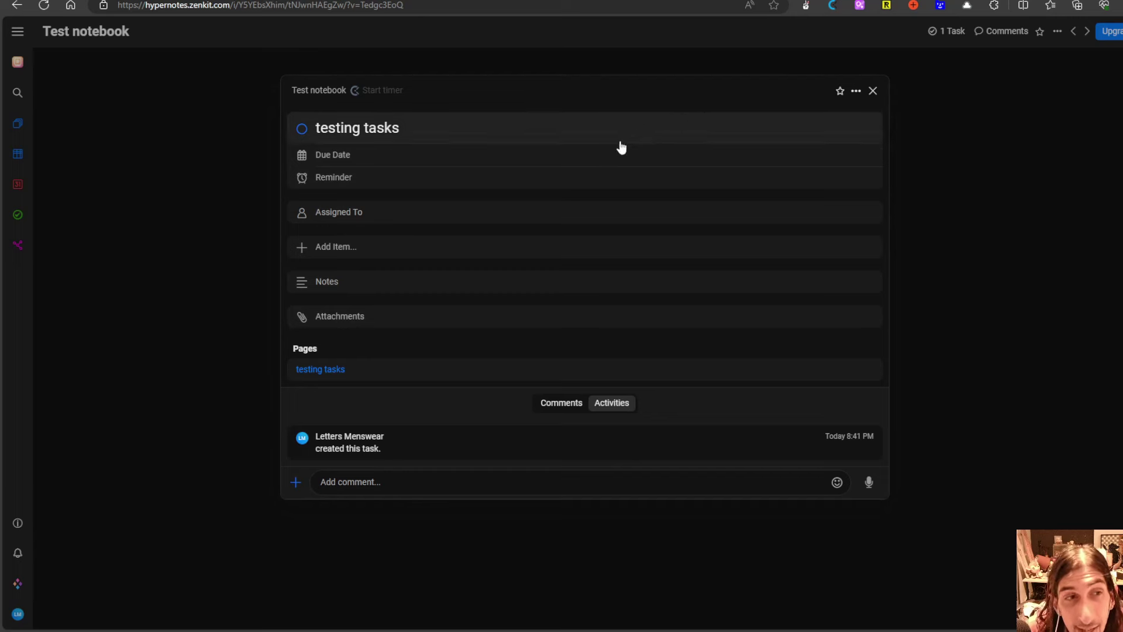
{"action": "left_click", "coordinate": [627, 164]}
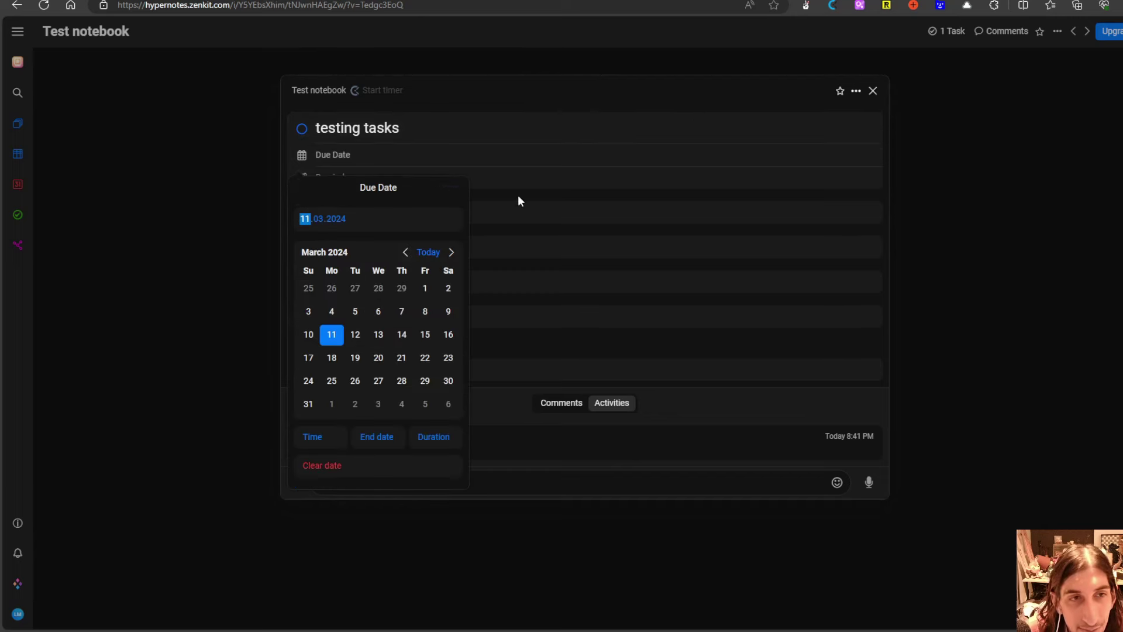
{"action": "left_click", "coordinate": [355, 334]}
{"action": "left_click", "coordinate": [656, 353]}
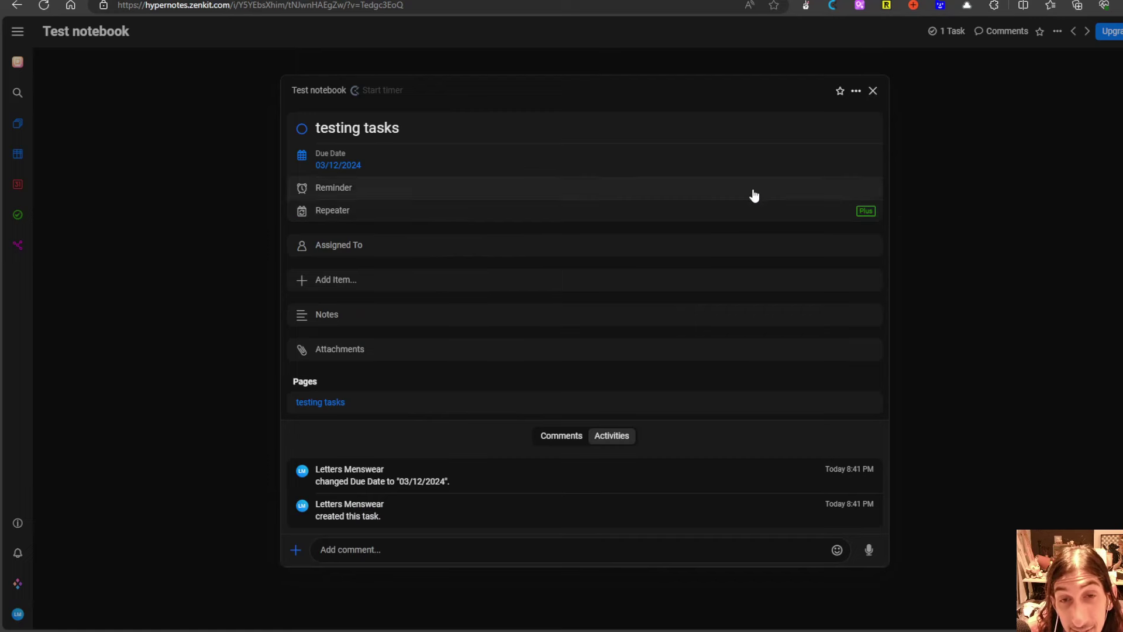
{"action": "left_click", "coordinate": [873, 90]}
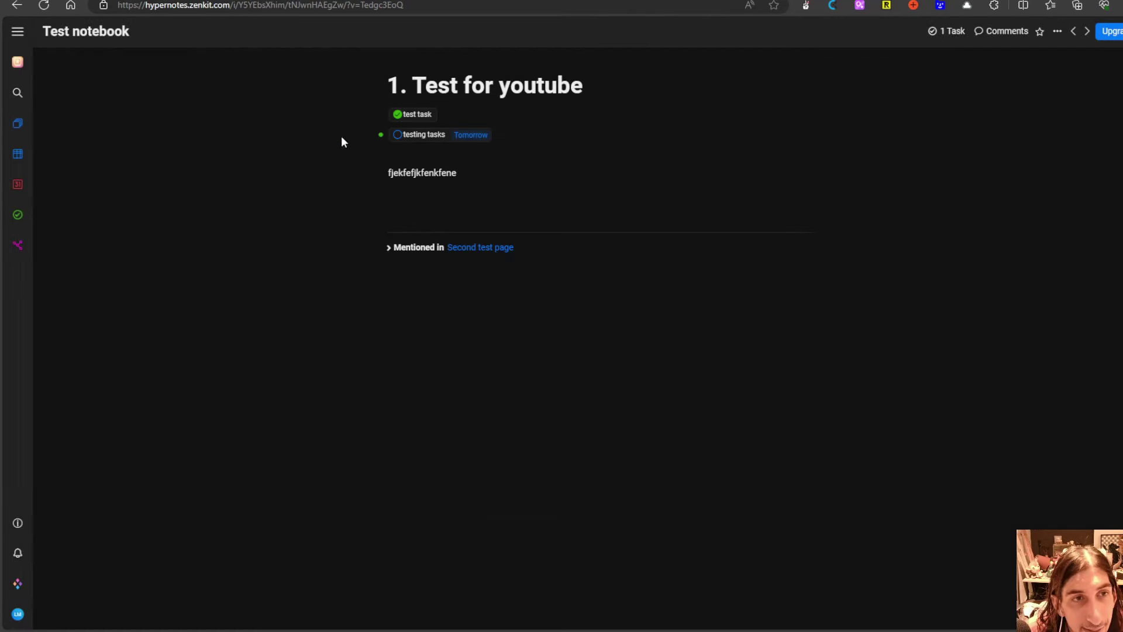
Step: Tick testing tasks as done in the task list, then go back to the page cards
{"action": "left_click", "coordinate": [18, 132]}
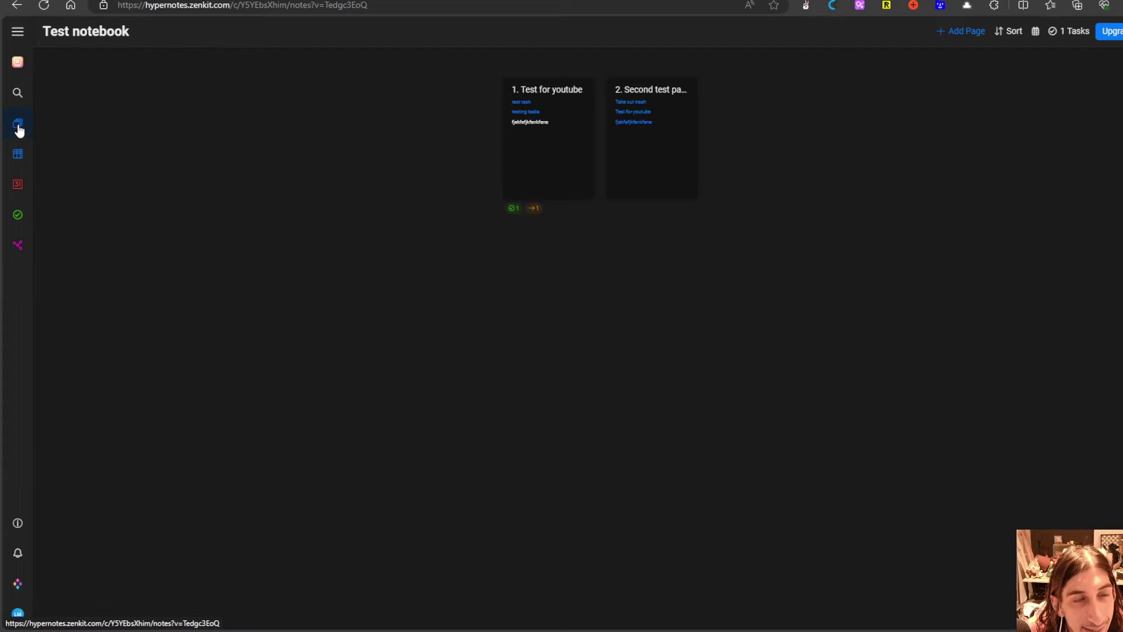
{"action": "left_click", "coordinate": [16, 214]}
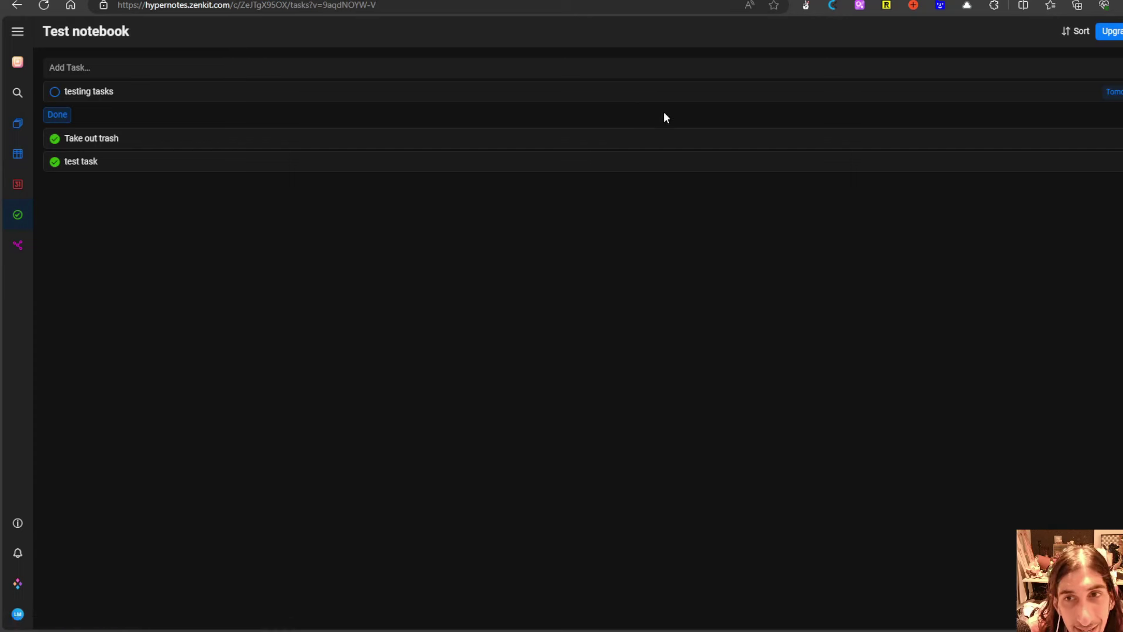
{"action": "left_click", "coordinate": [55, 92]}
{"action": "left_click", "coordinate": [18, 123]}
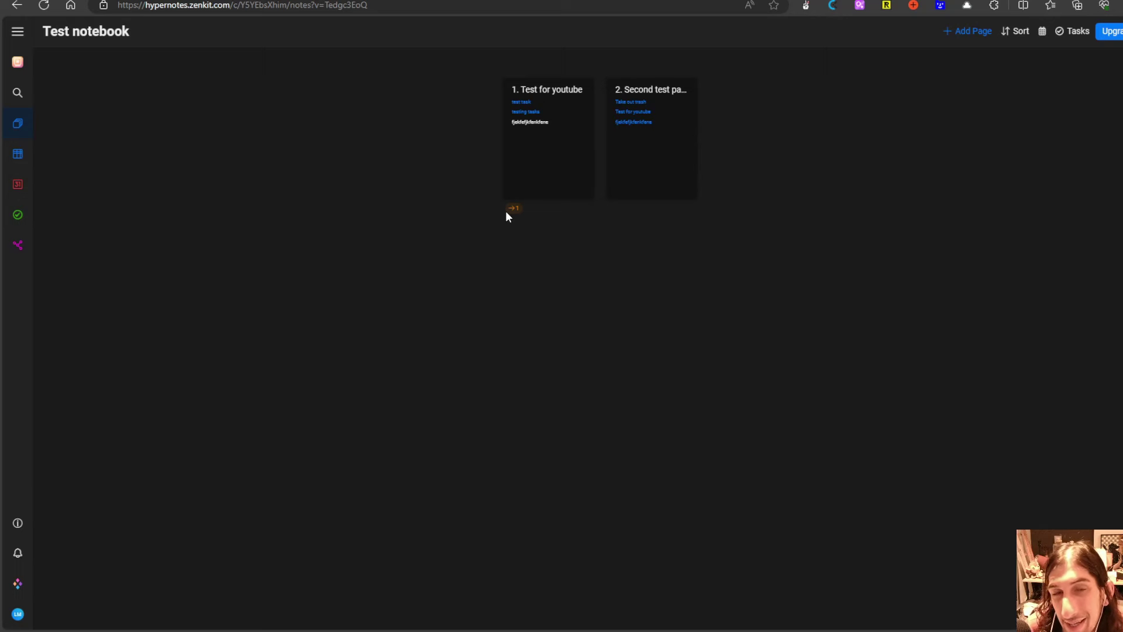
{"action": "left_click", "coordinate": [19, 245]}
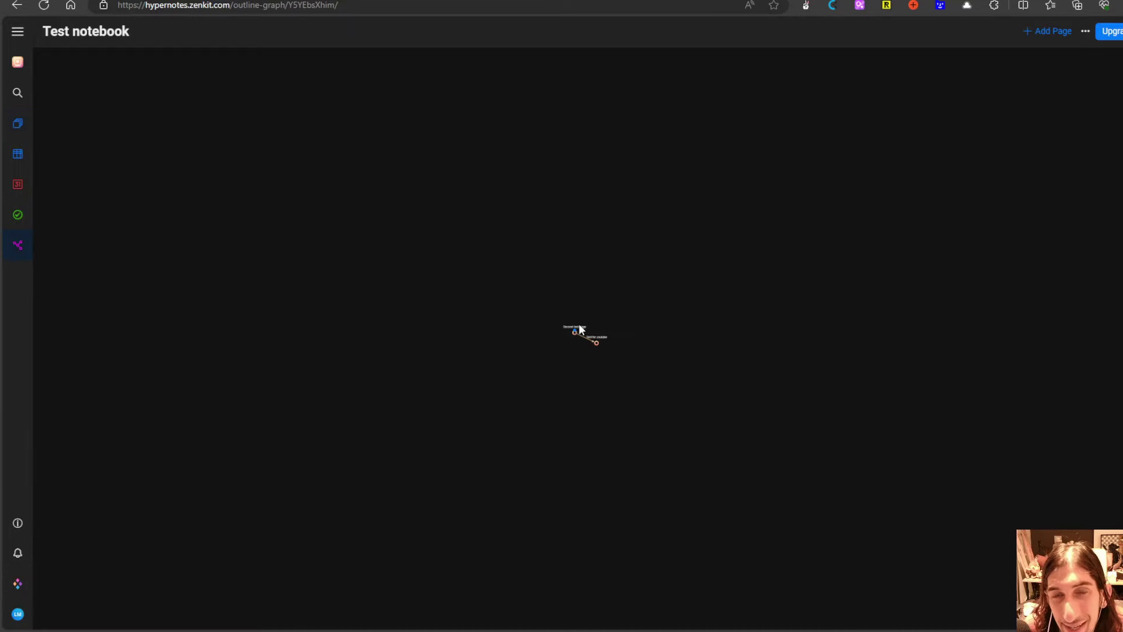
{"action": "scroll", "coordinate": [576, 329], "scroll_direction": "up", "scroll_amount": 5}
{"action": "scroll", "coordinate": [579, 326], "scroll_direction": "down", "scroll_amount": 5}
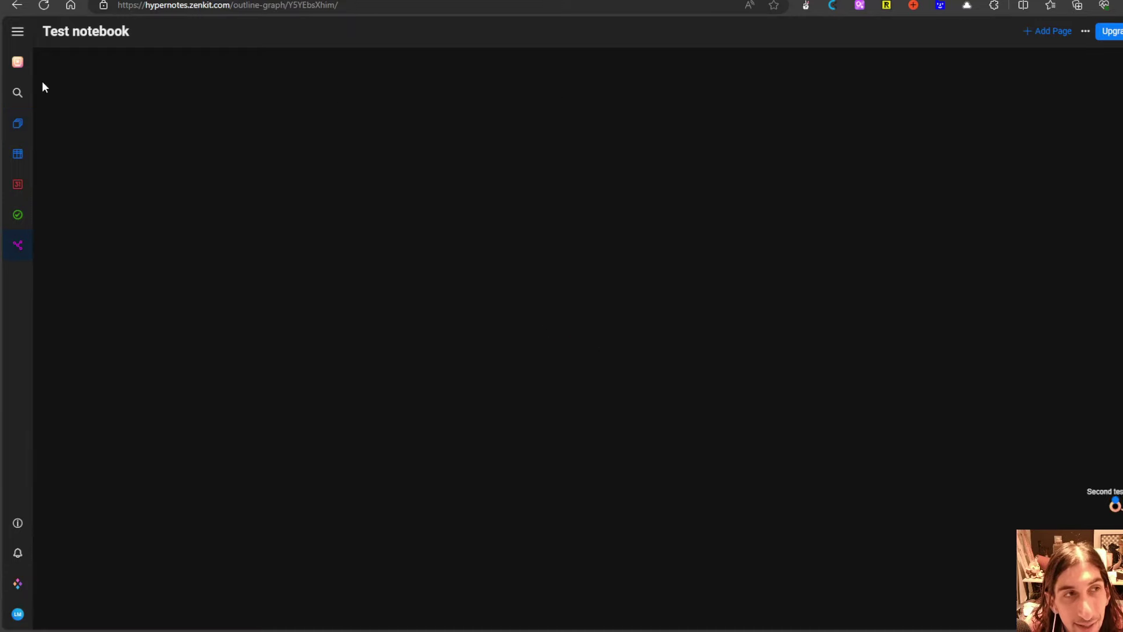
{"action": "left_click", "coordinate": [17, 62]}
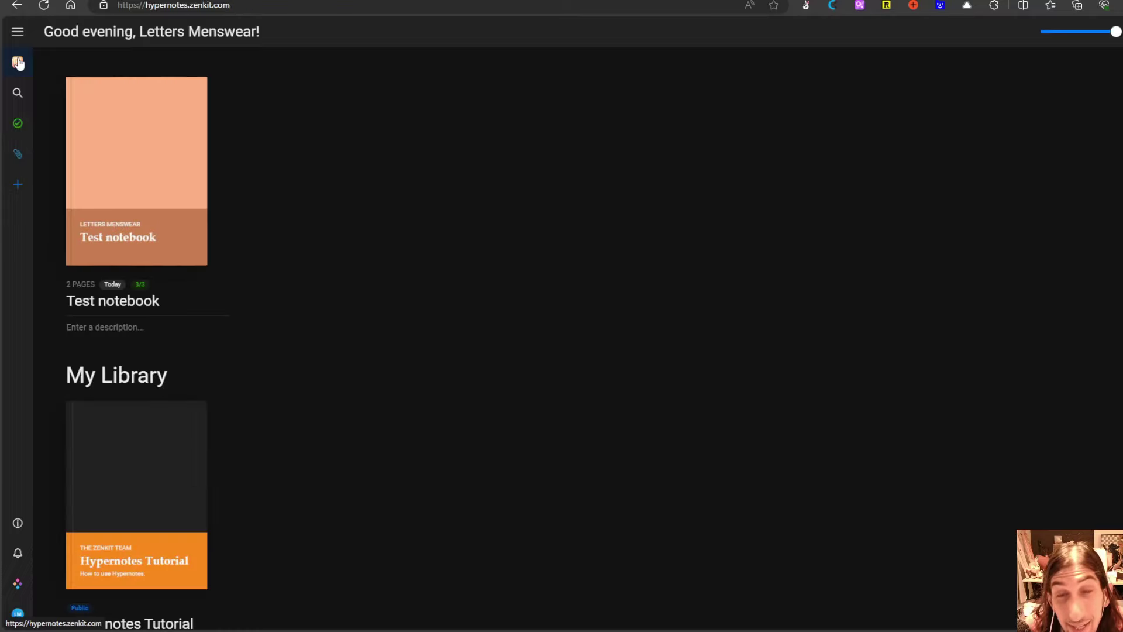
{"action": "left_click", "coordinate": [134, 181]}
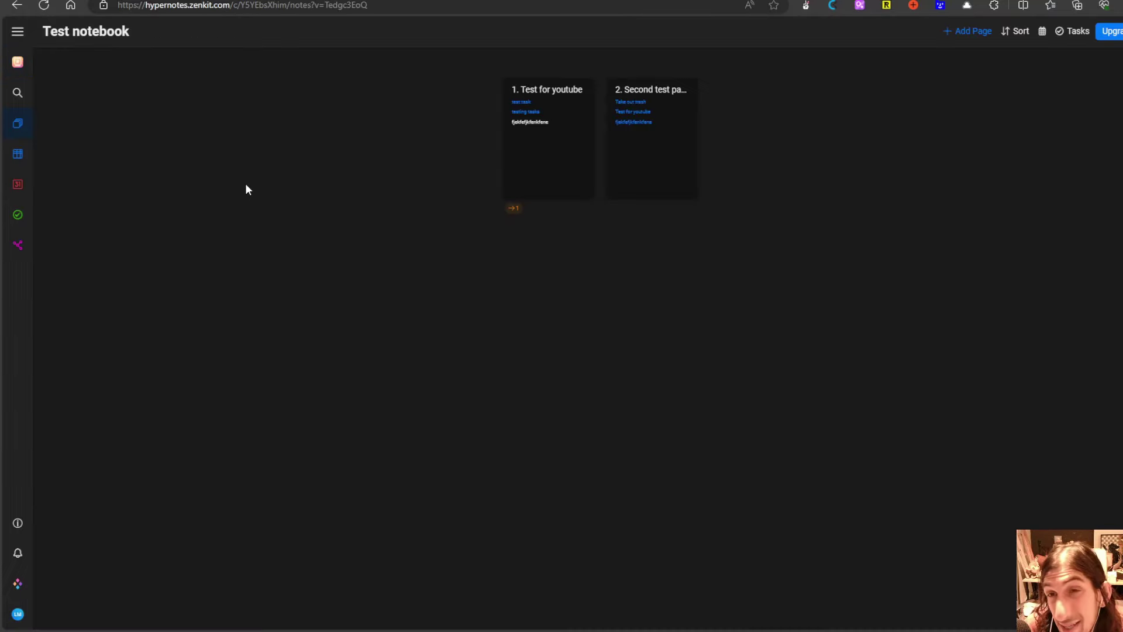